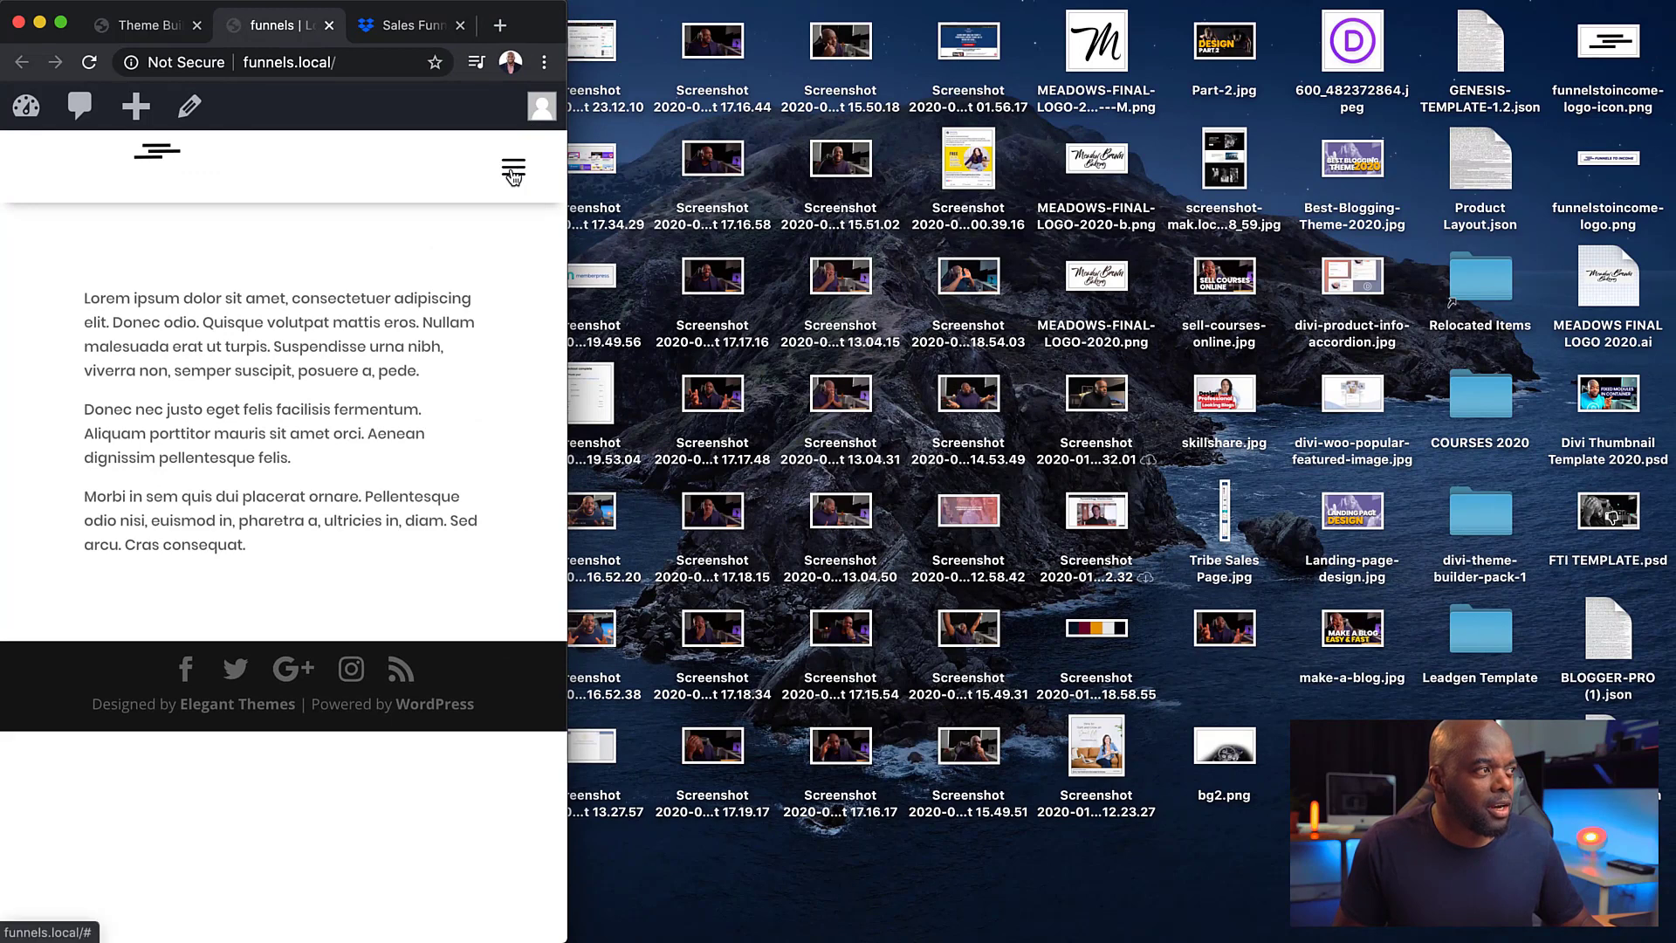
Step: Expand the mobile menu on the funnels.local page, and widen the browser window to full screen width
left_click(513, 166)
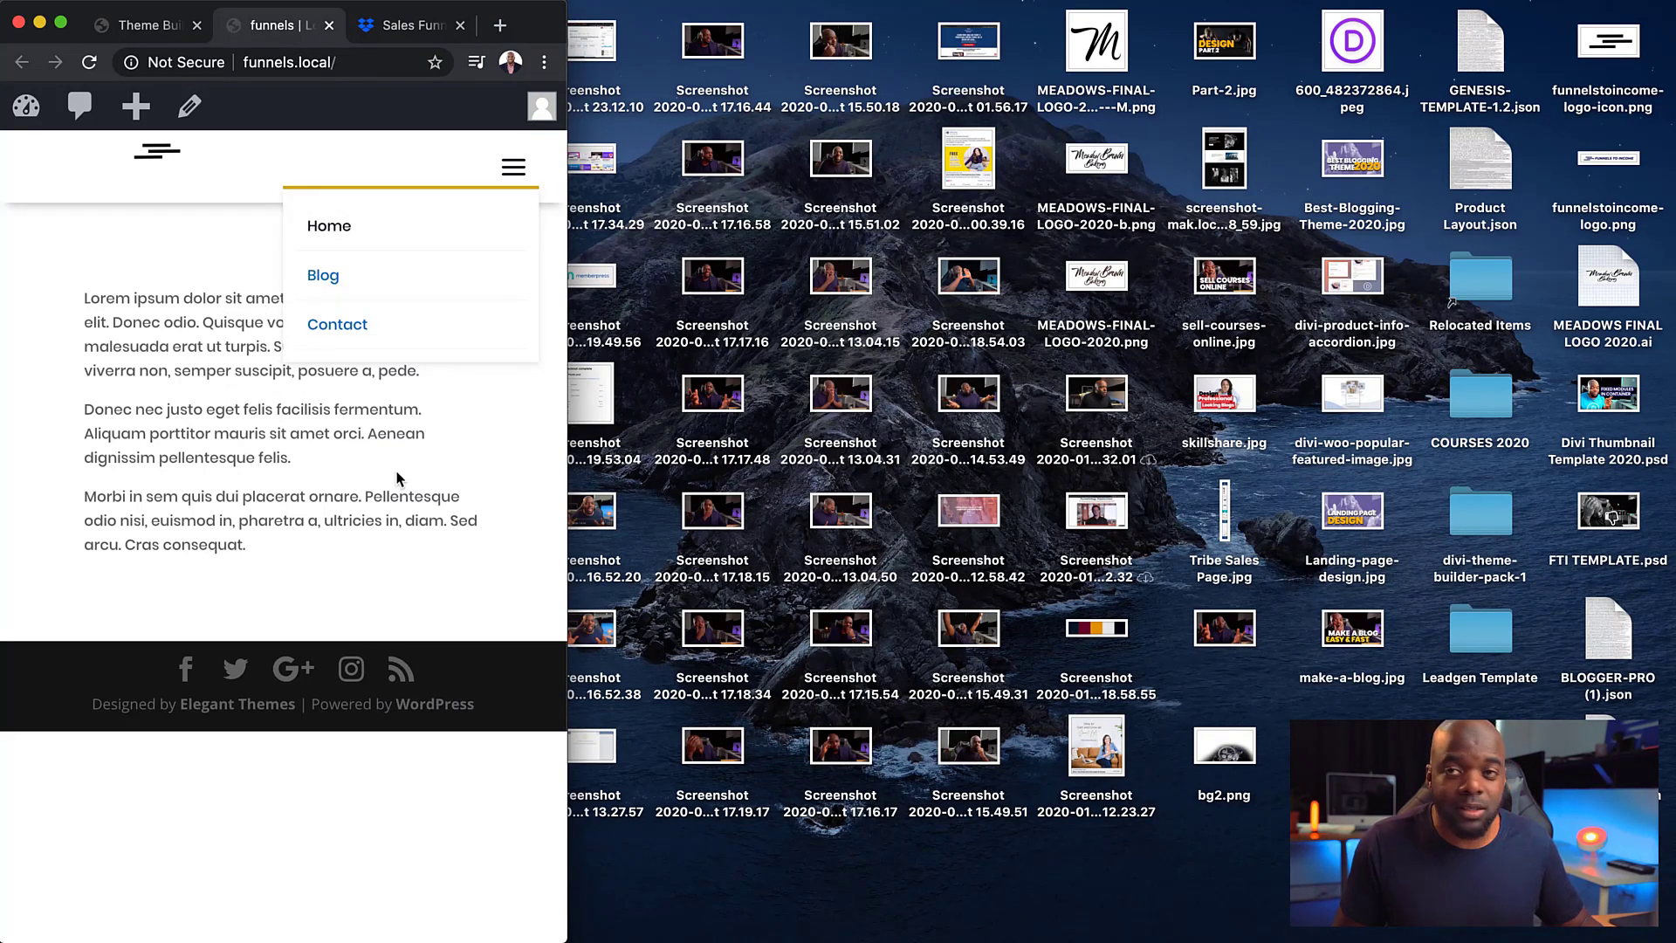
left_click_drag(563, 7, 1675, 3)
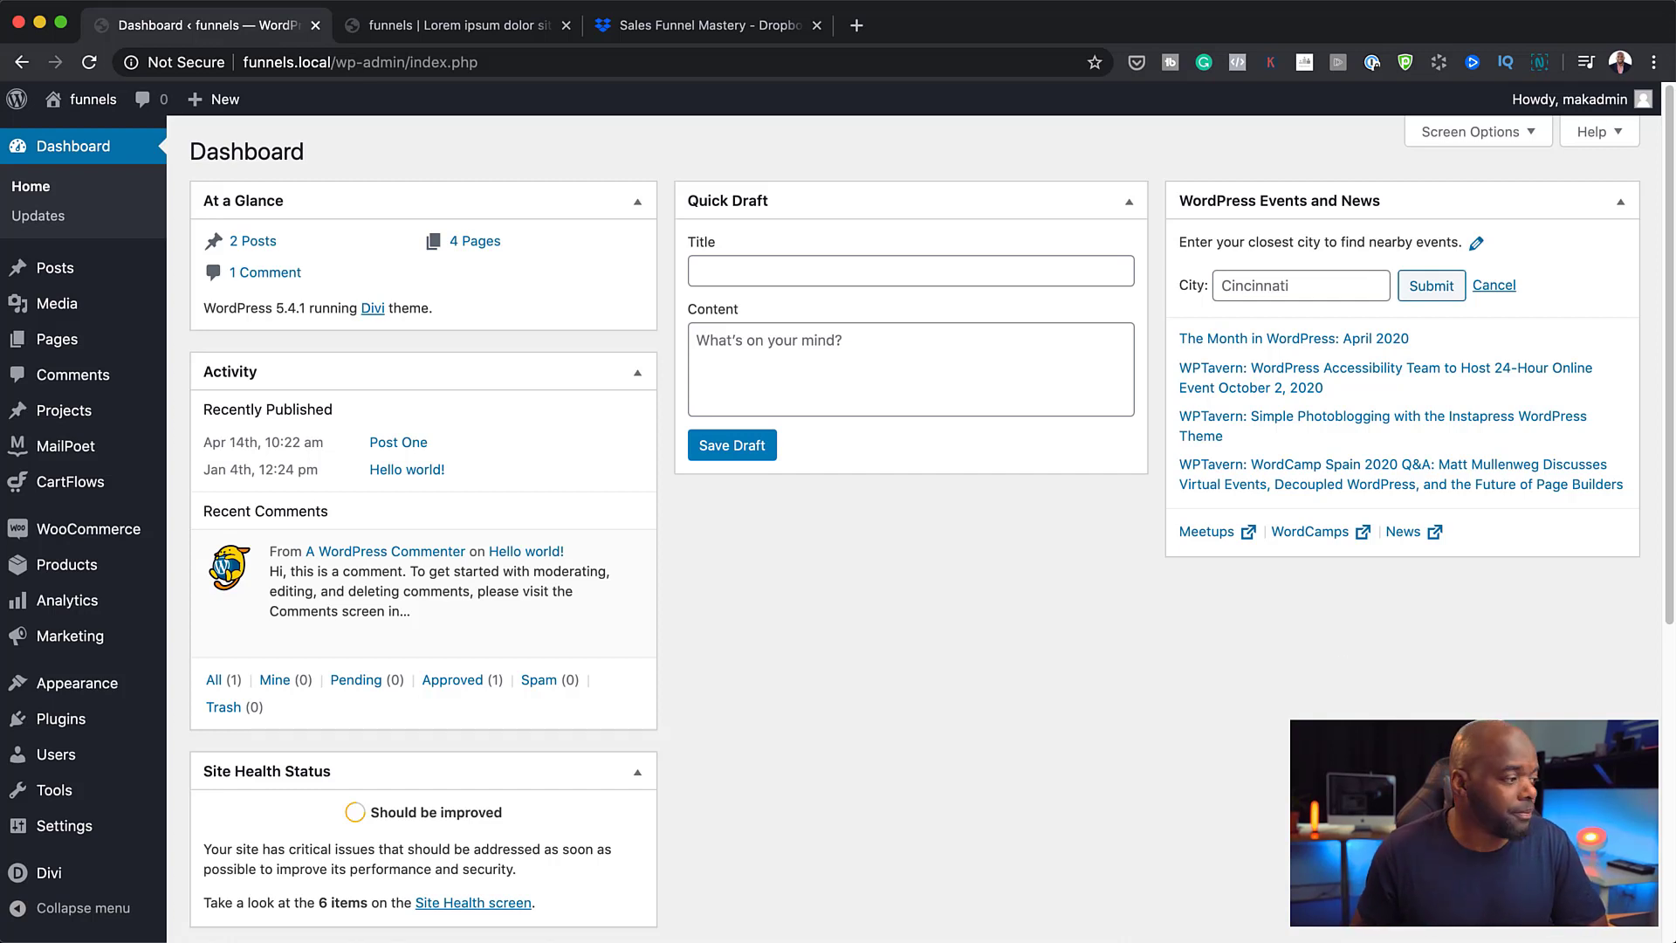
Step: Open the Global Header layout of the Default Website Template for editing in the Divi Theme Builder
mouse_move(63, 875)
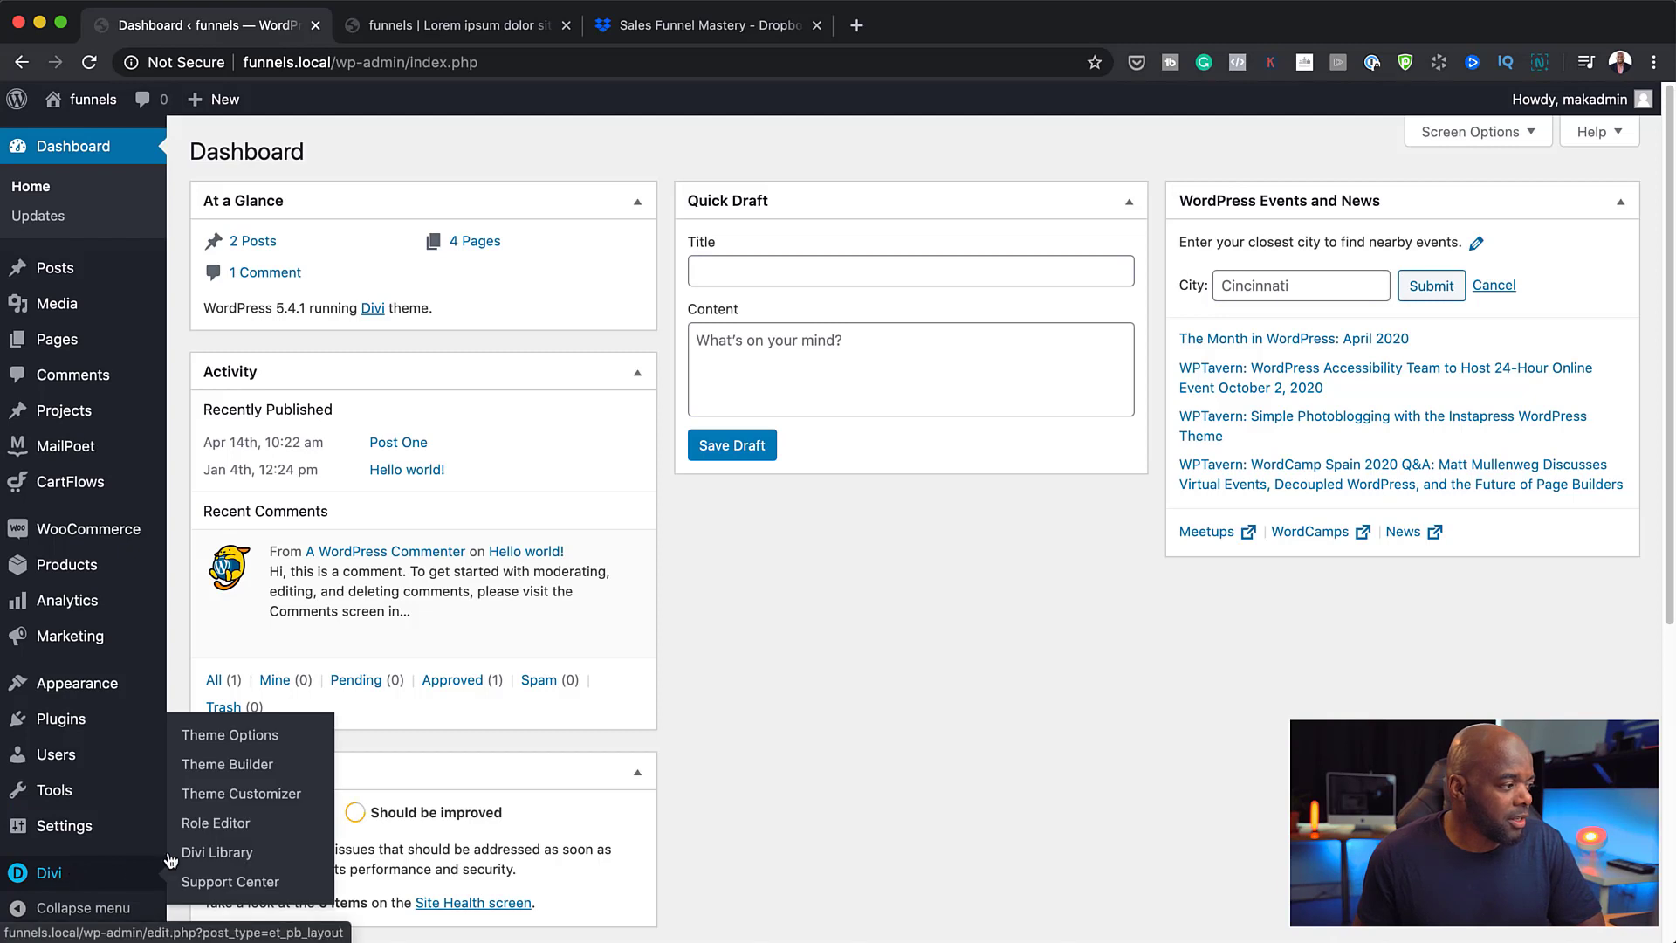
left_click(261, 765)
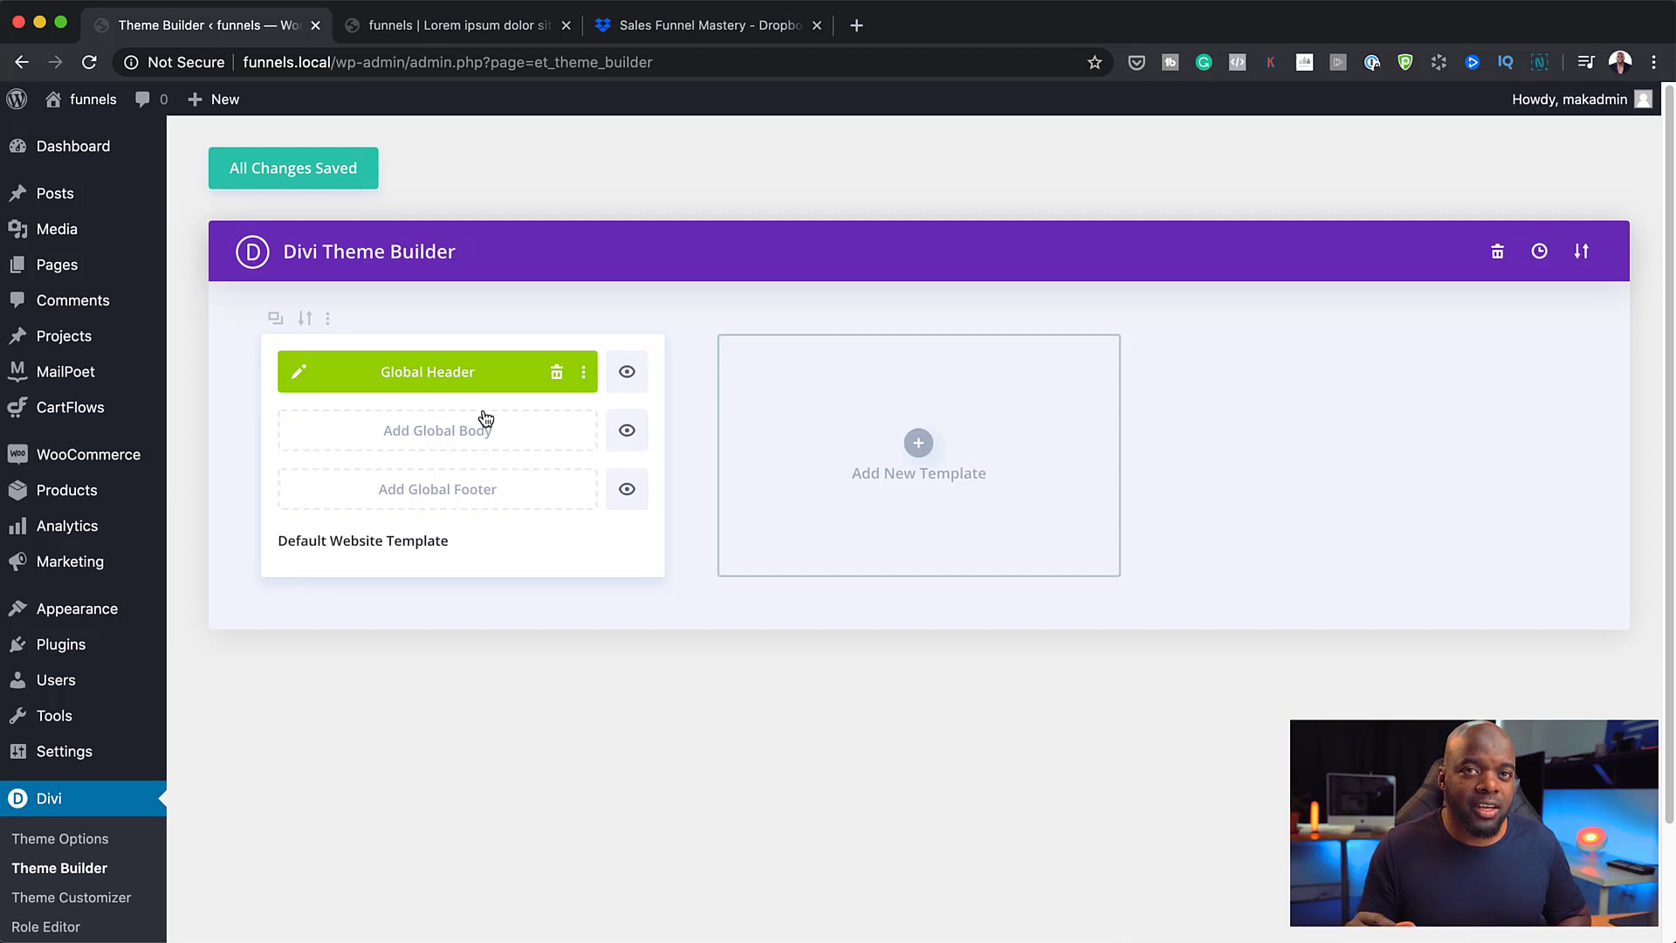
left_click(414, 30)
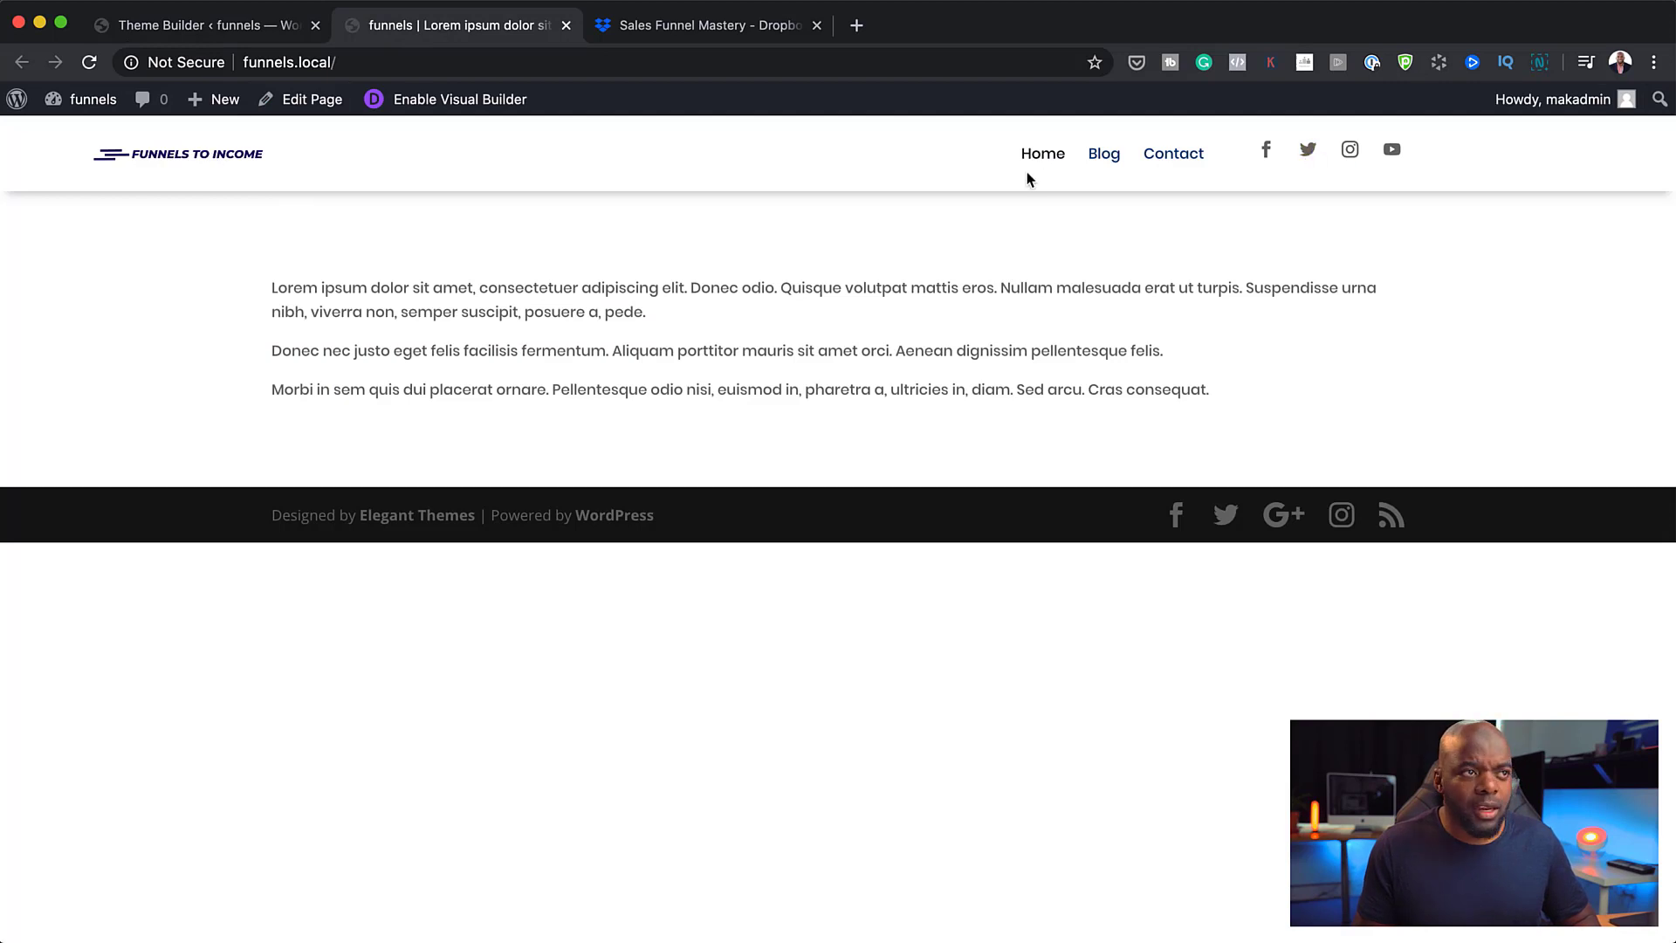
left_click(90, 63)
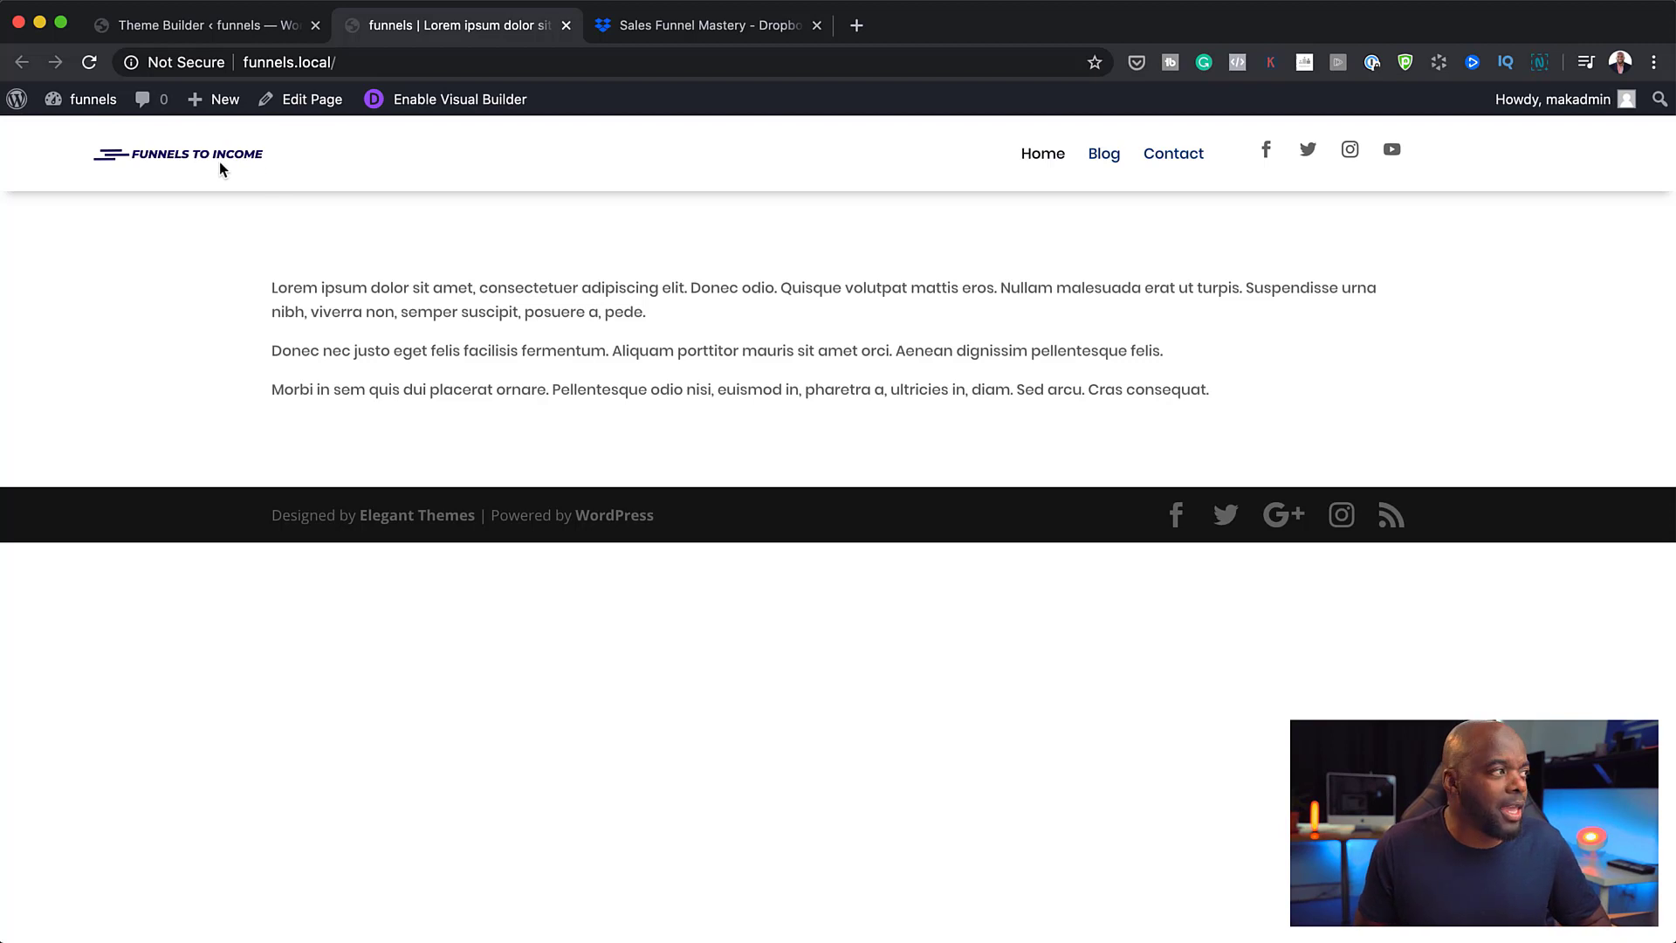
left_click(234, 28)
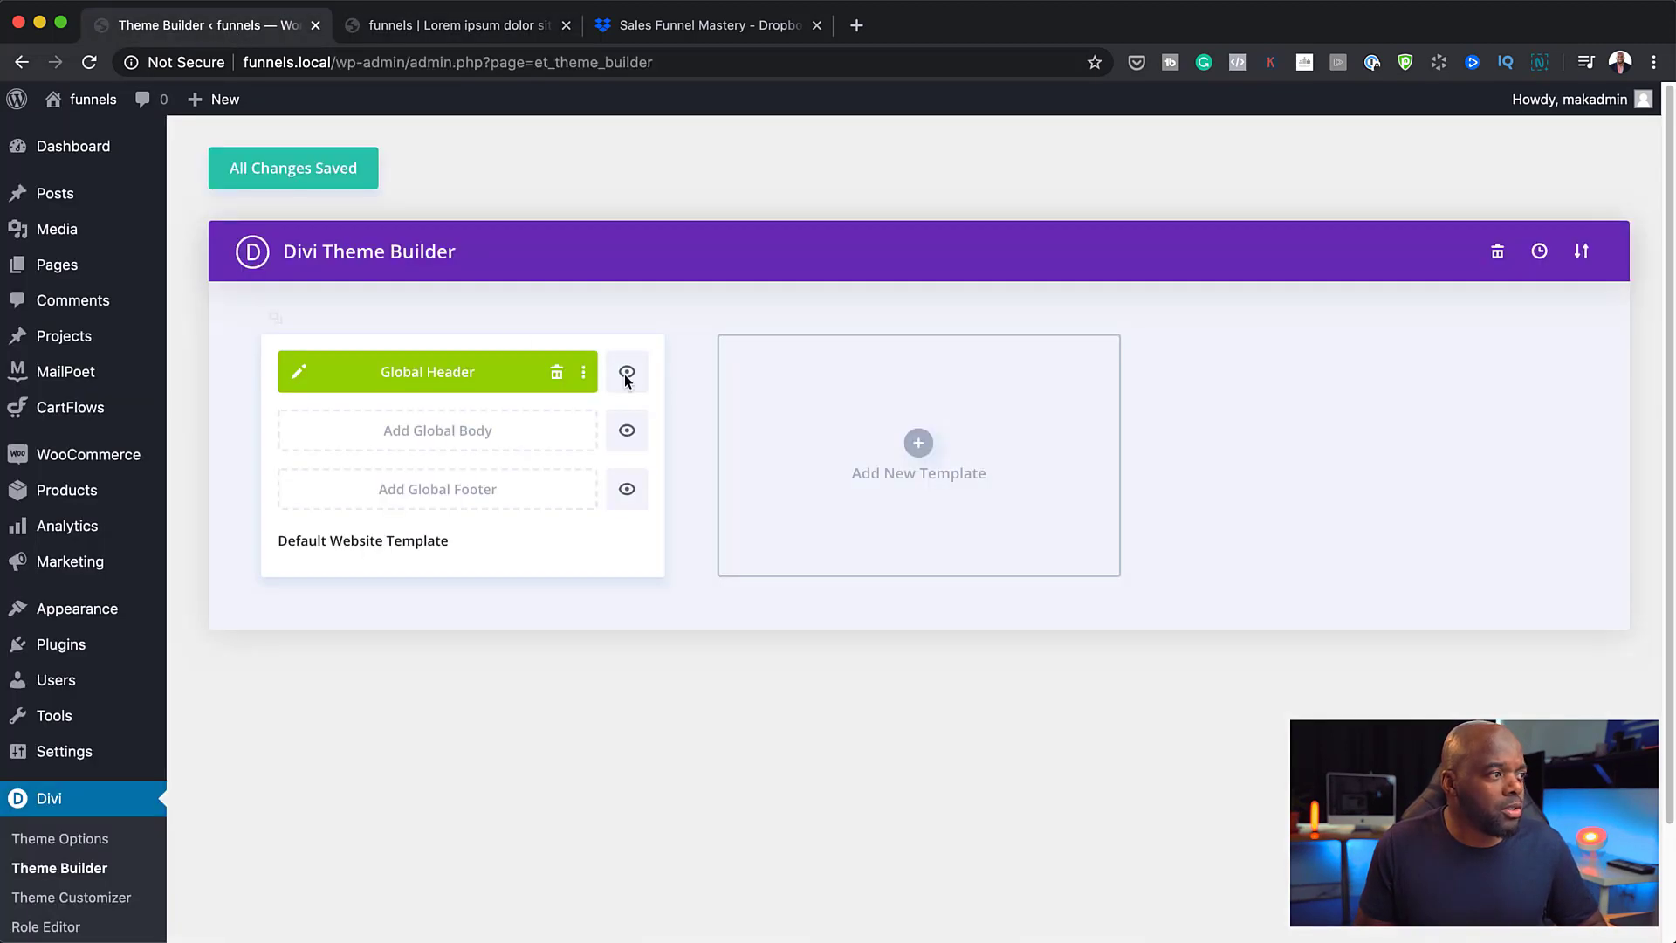
left_click(302, 371)
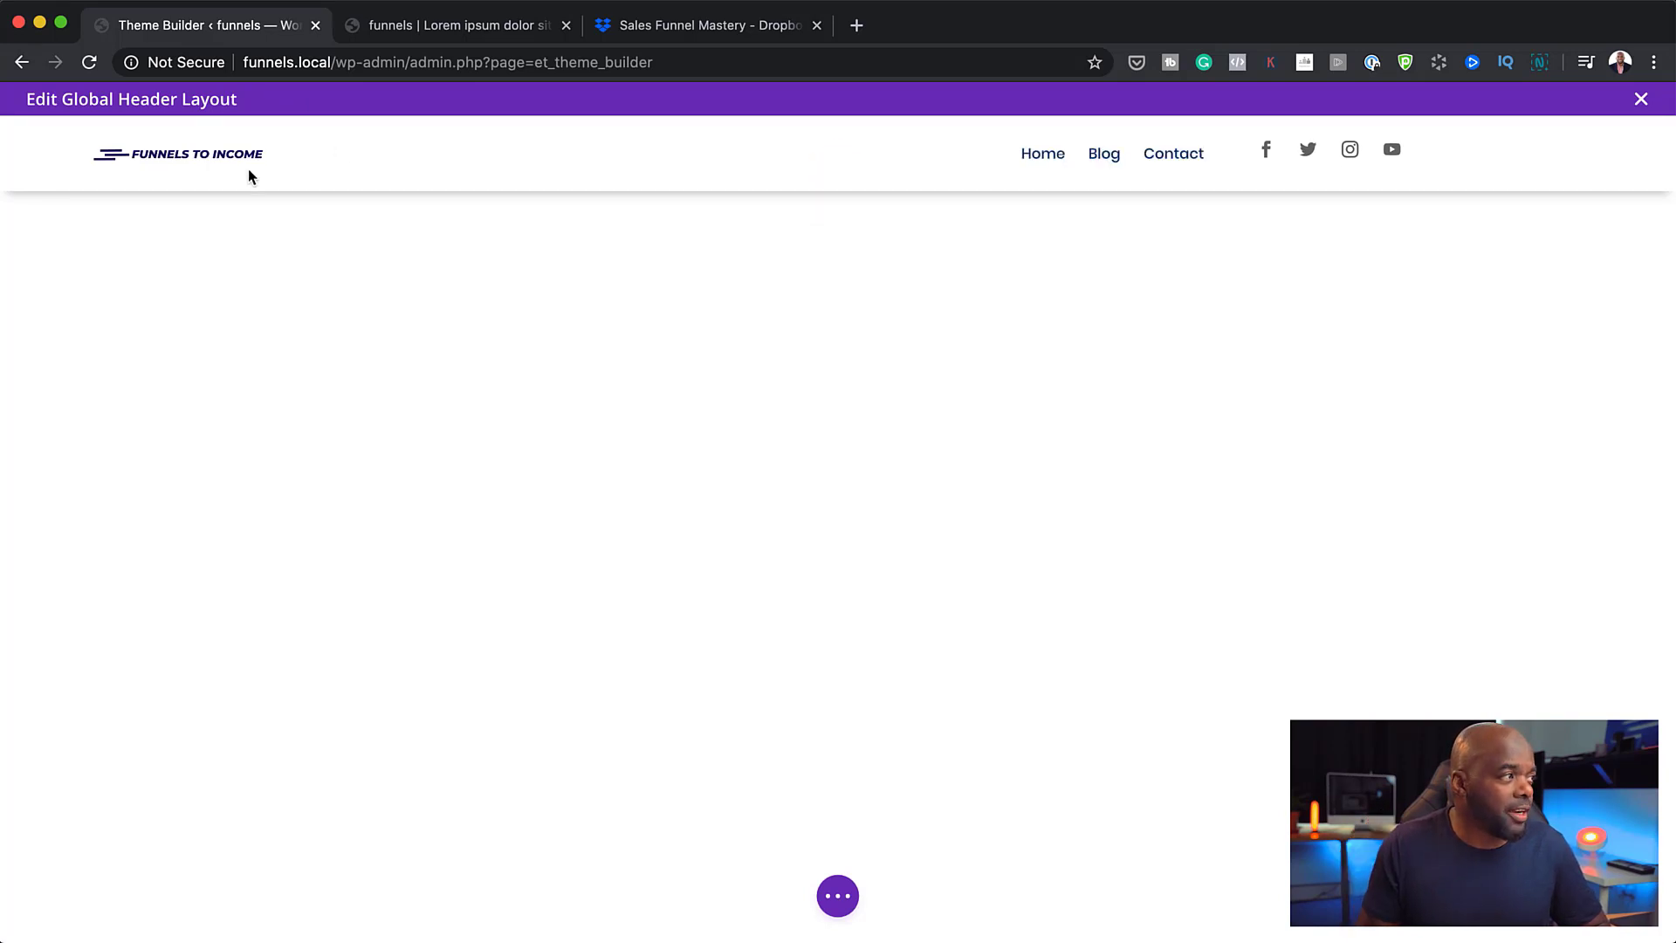
Step: Set the header logo image's width to 100% in its sizing options and save the module settings
mouse_move(245, 171)
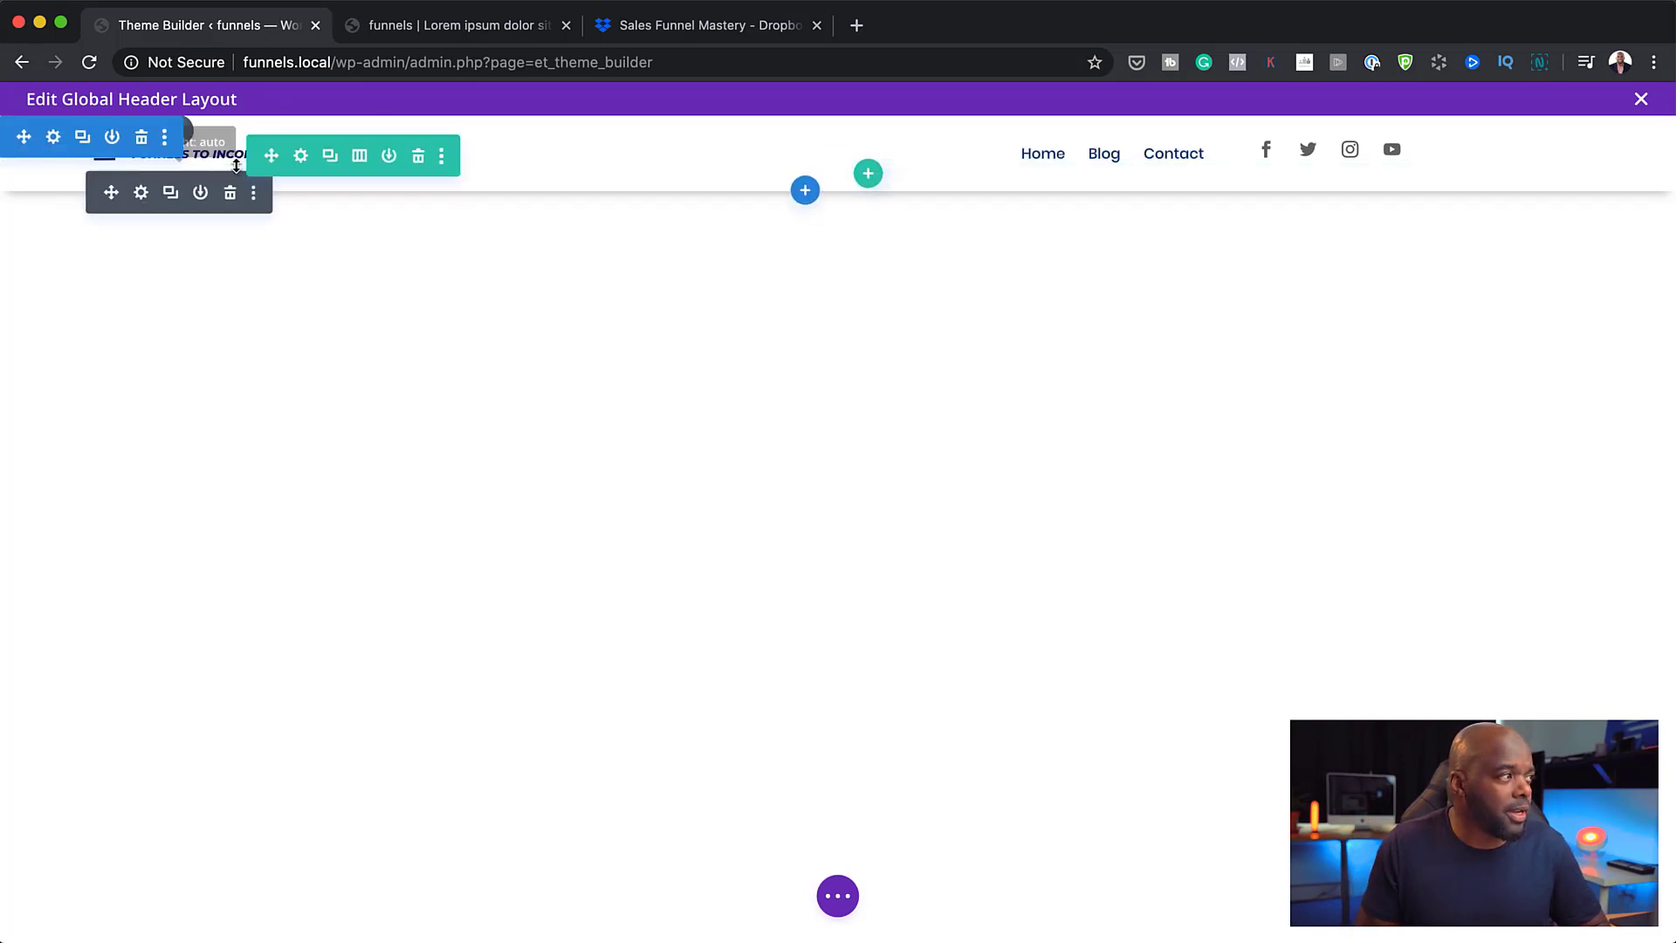
left_click(141, 192)
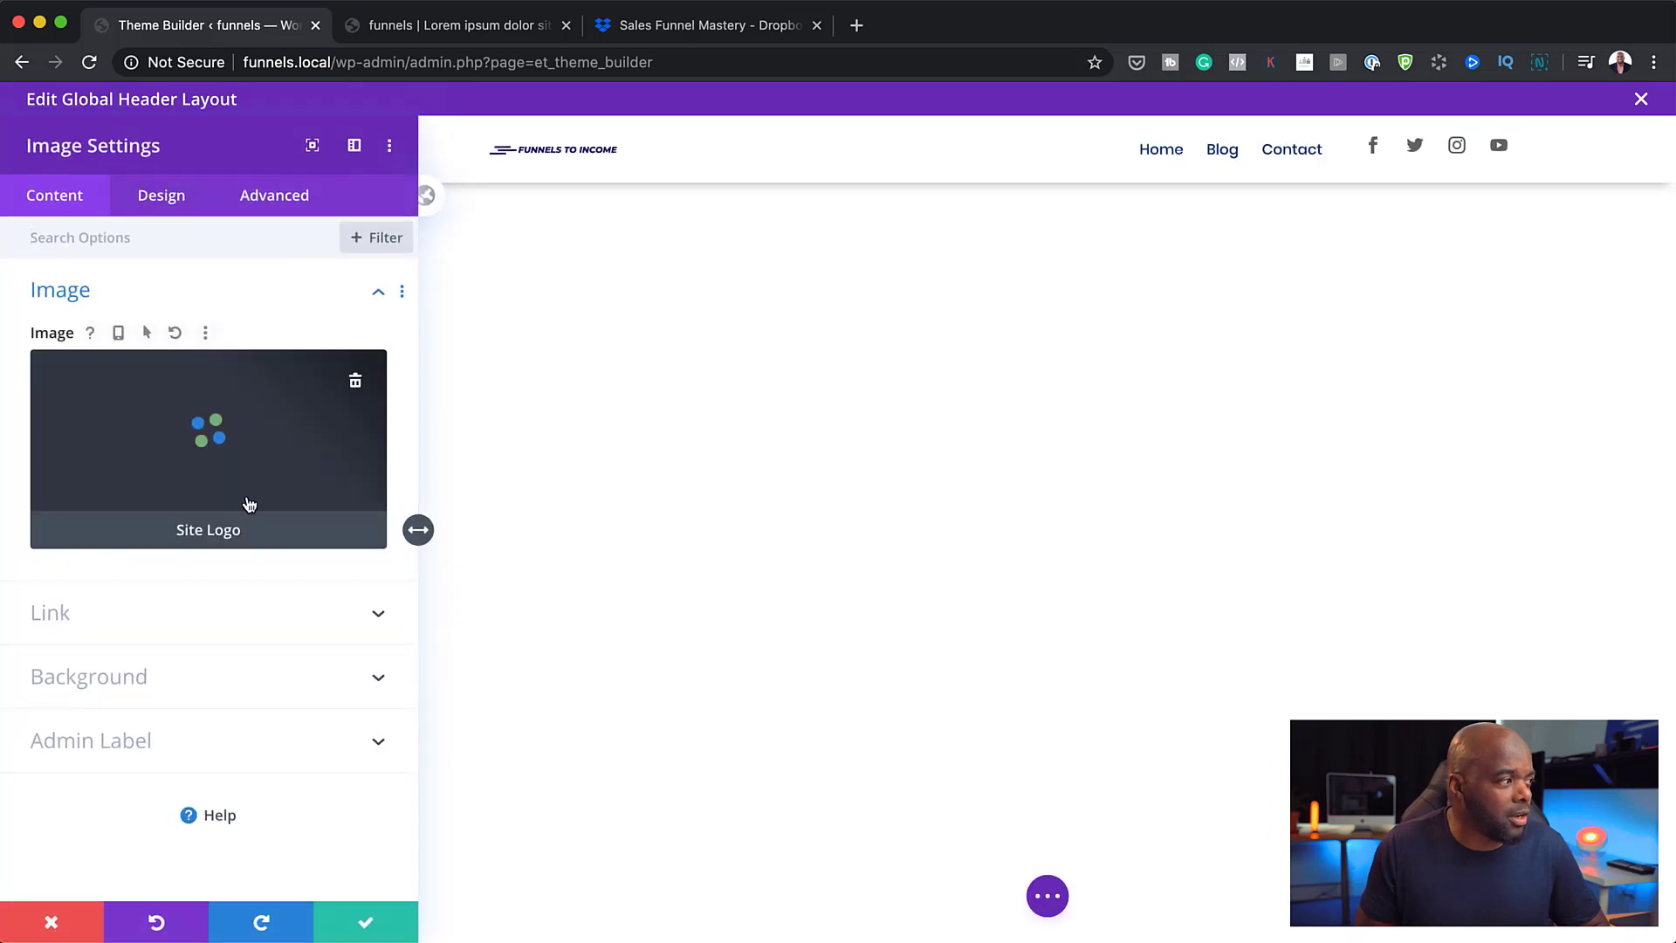
left_click(169, 205)
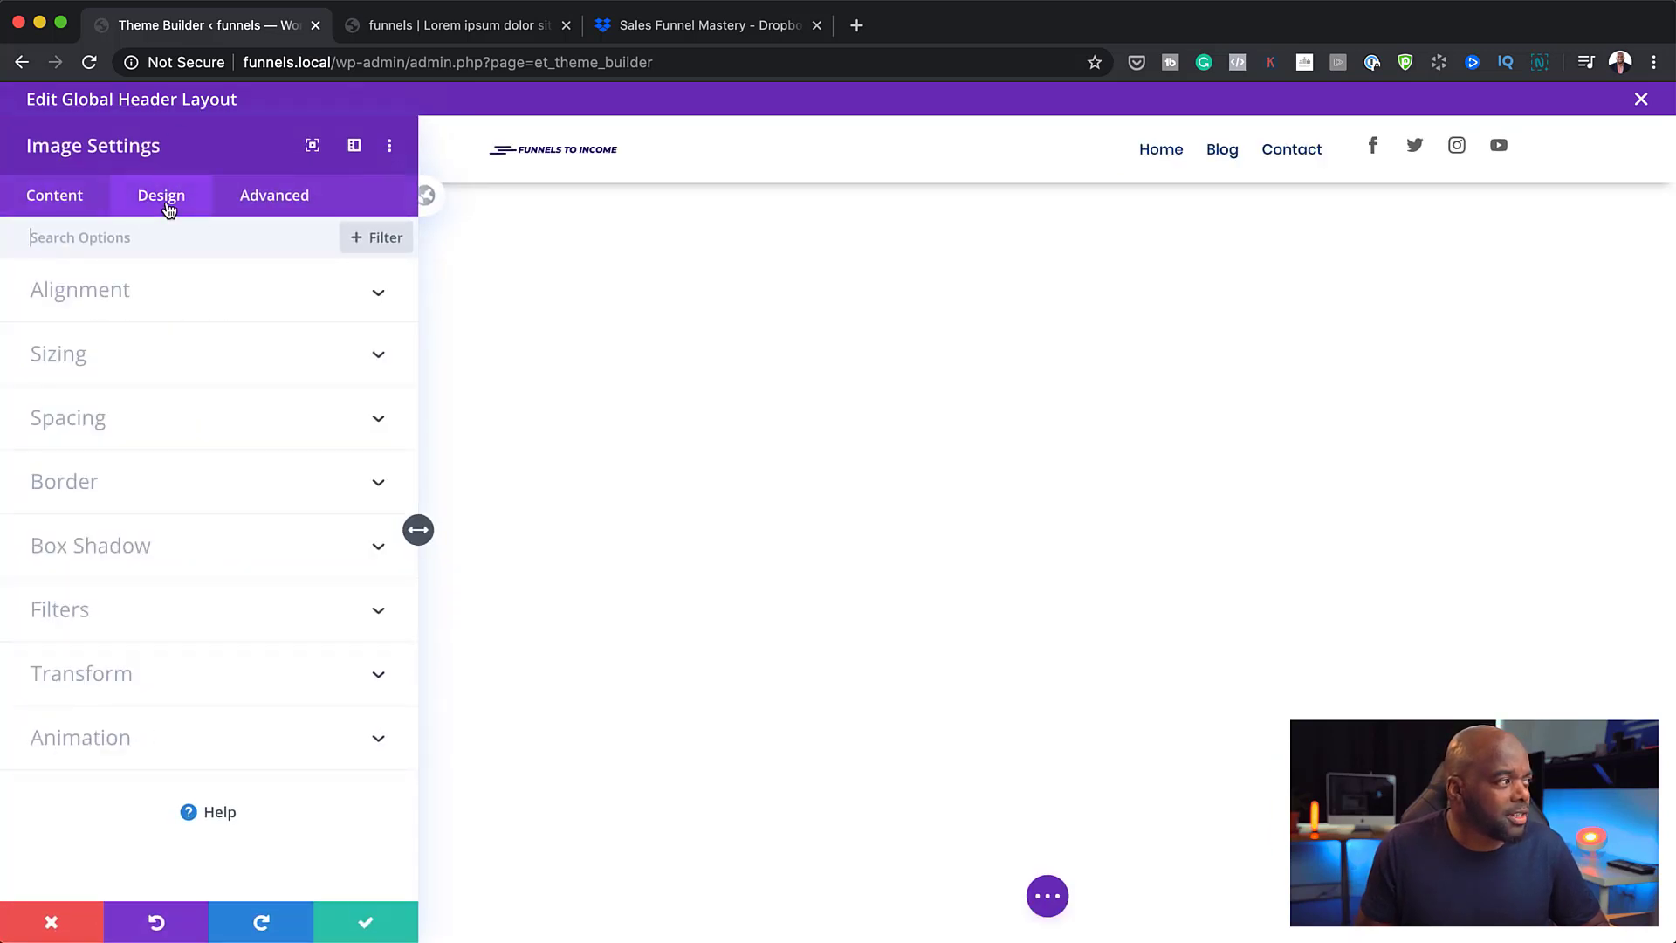
left_click(70, 366)
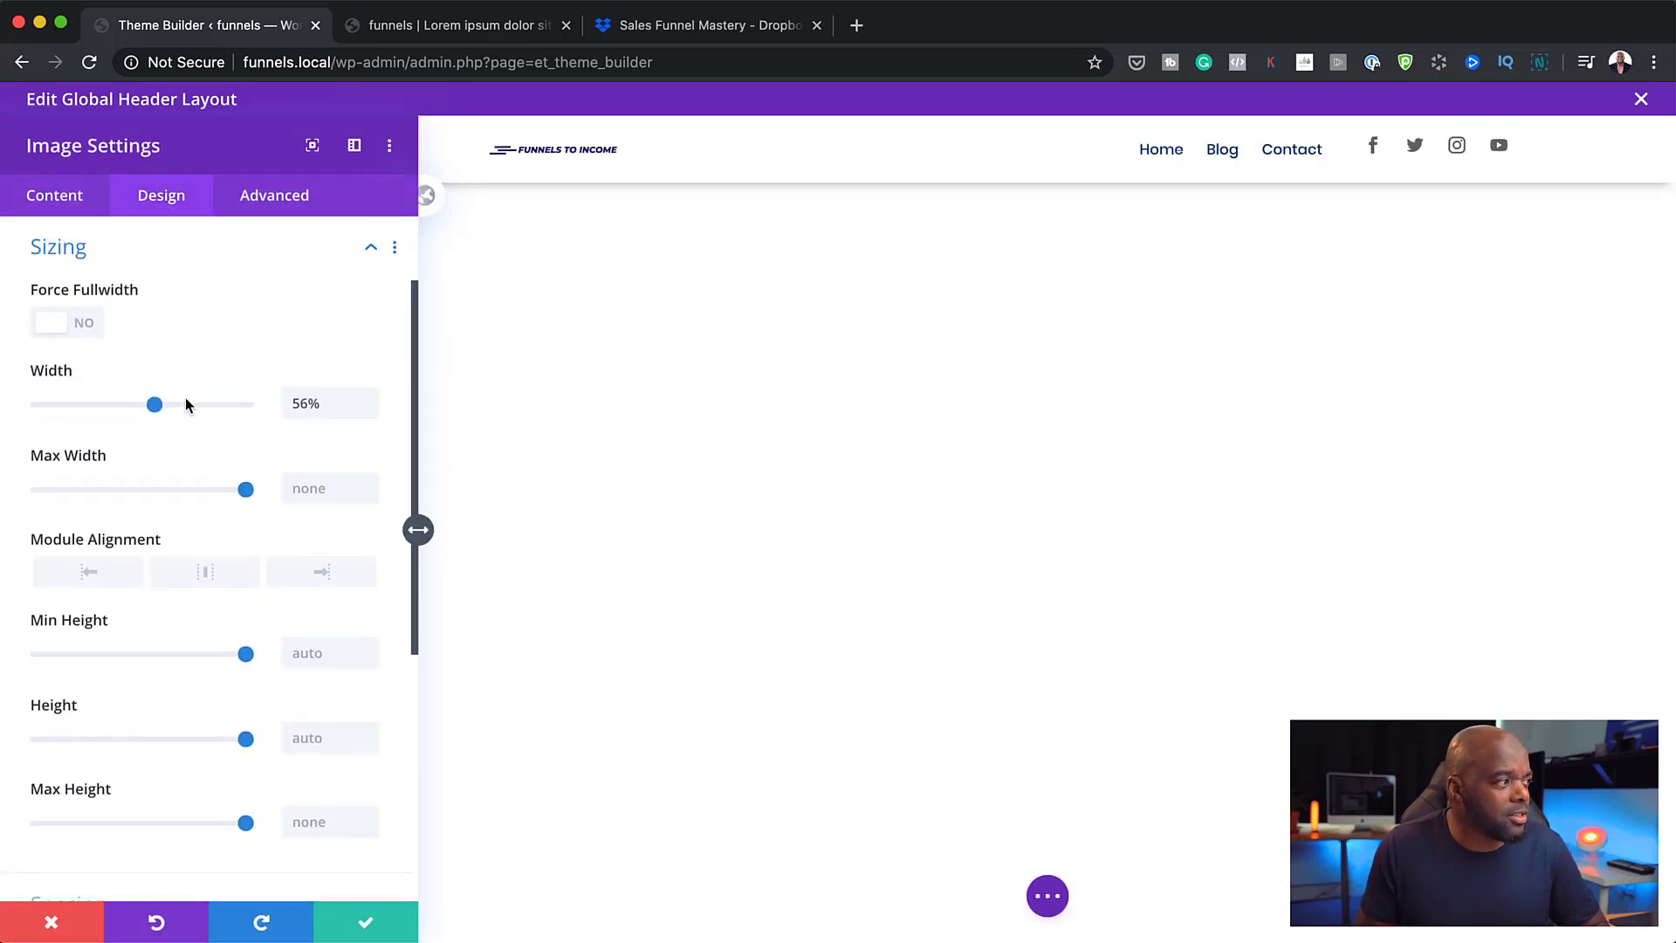
left_click_drag(158, 410, 248, 410)
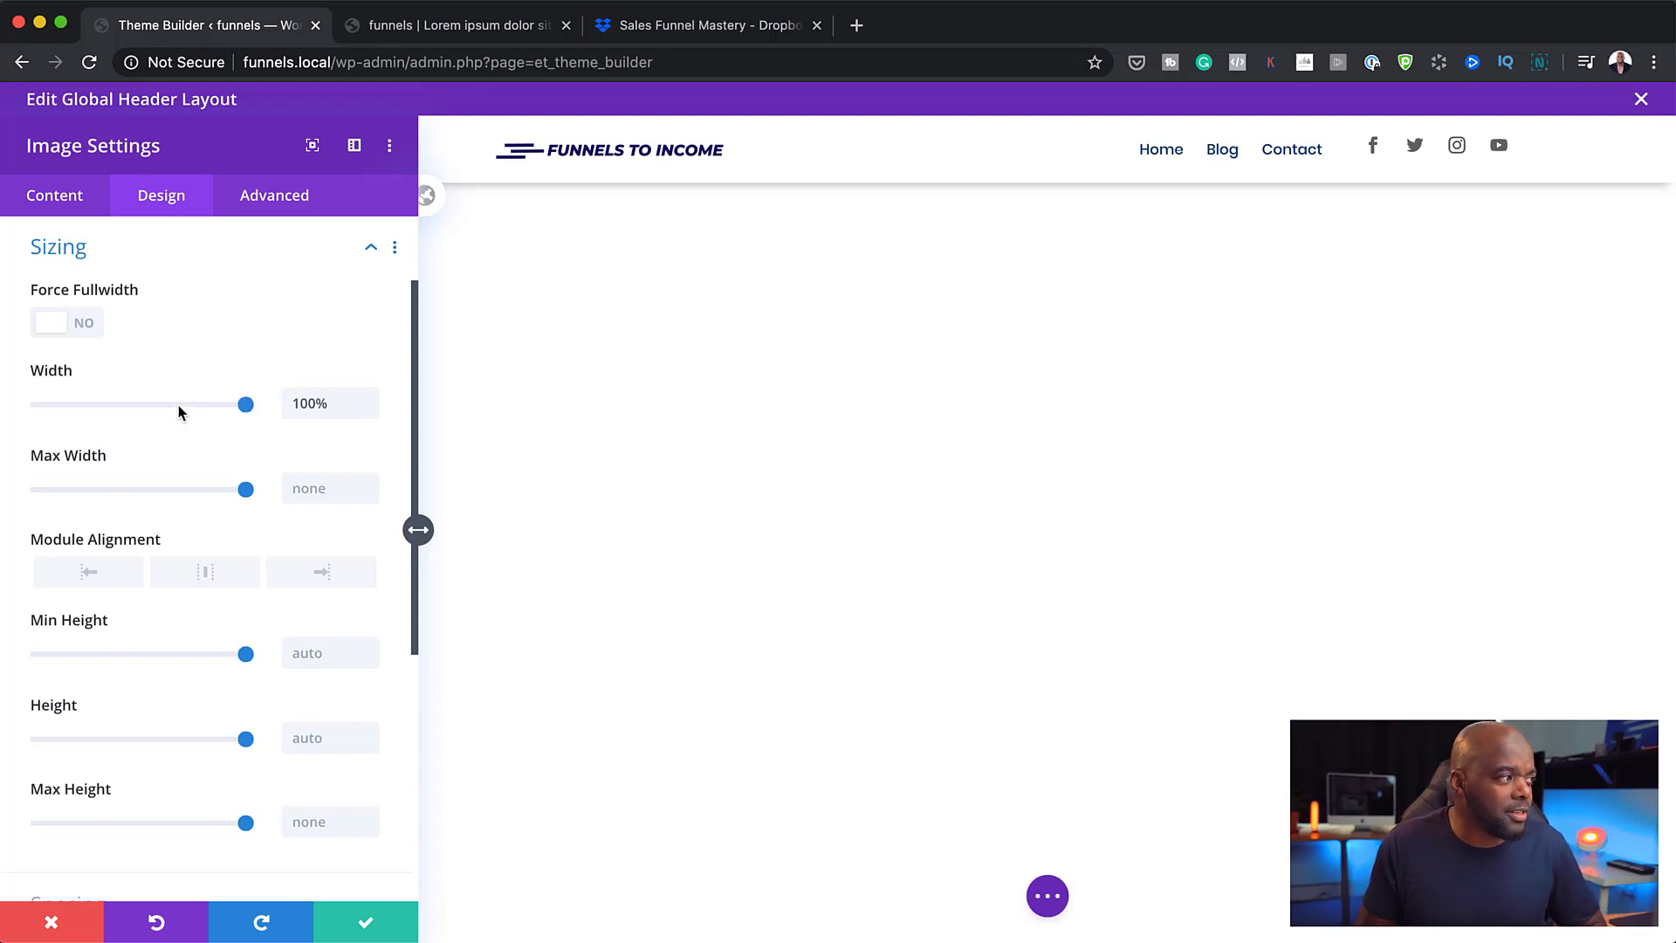
left_click(368, 927)
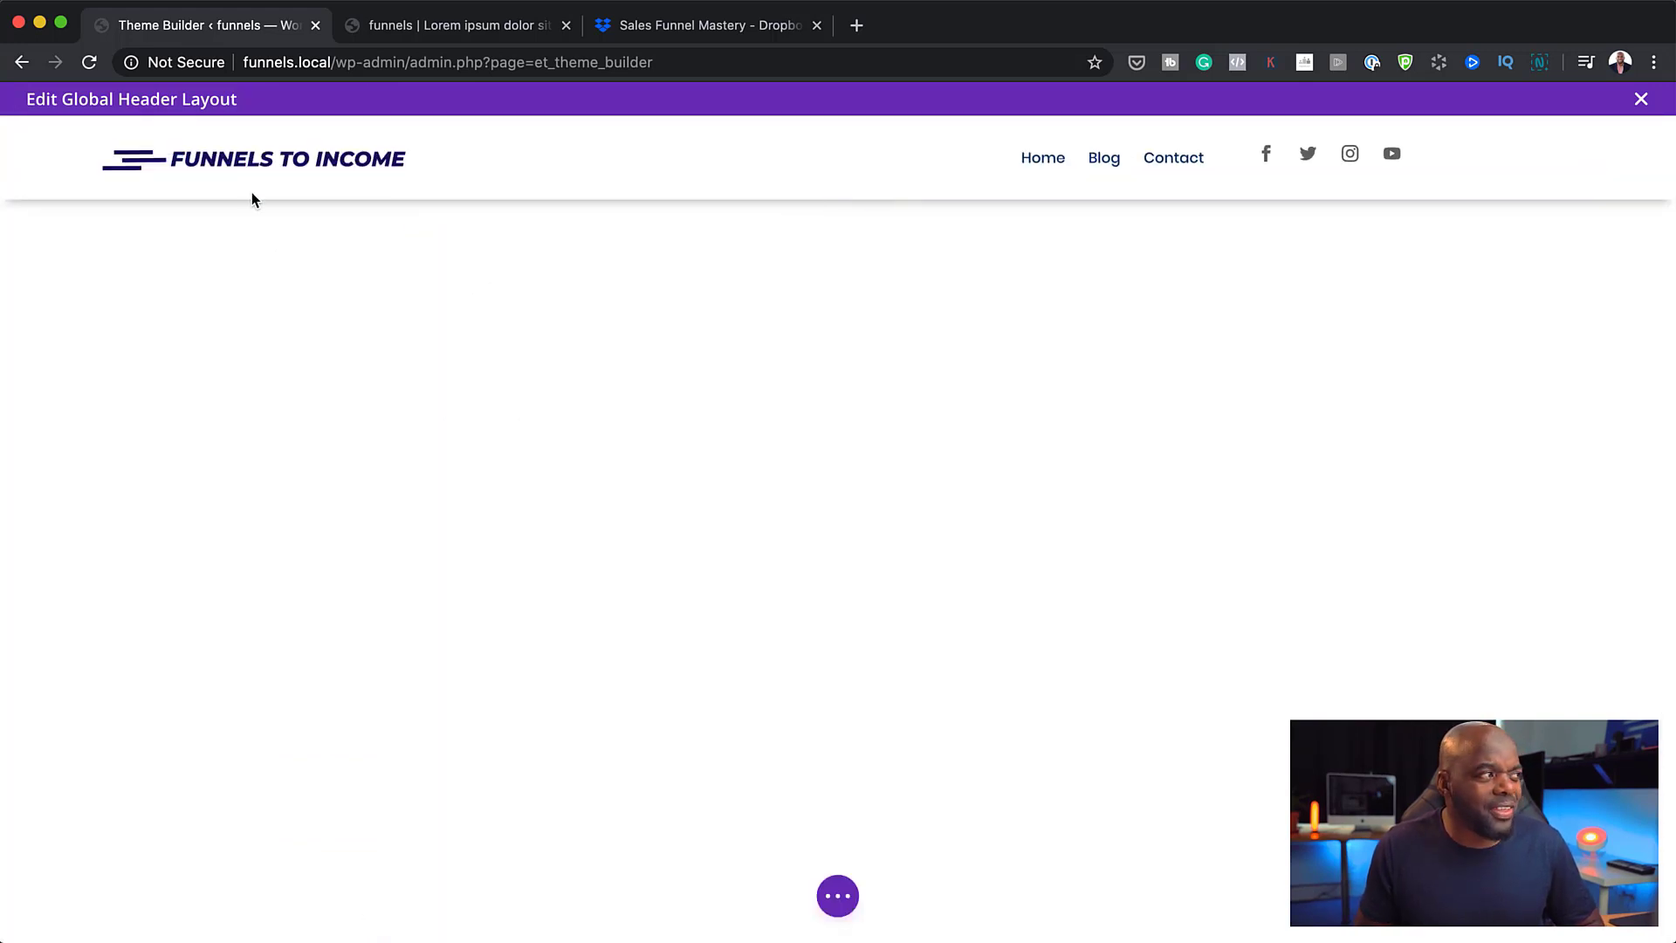
Step: Set the header logo image's width to 75% and save the module settings
left_click(216, 187)
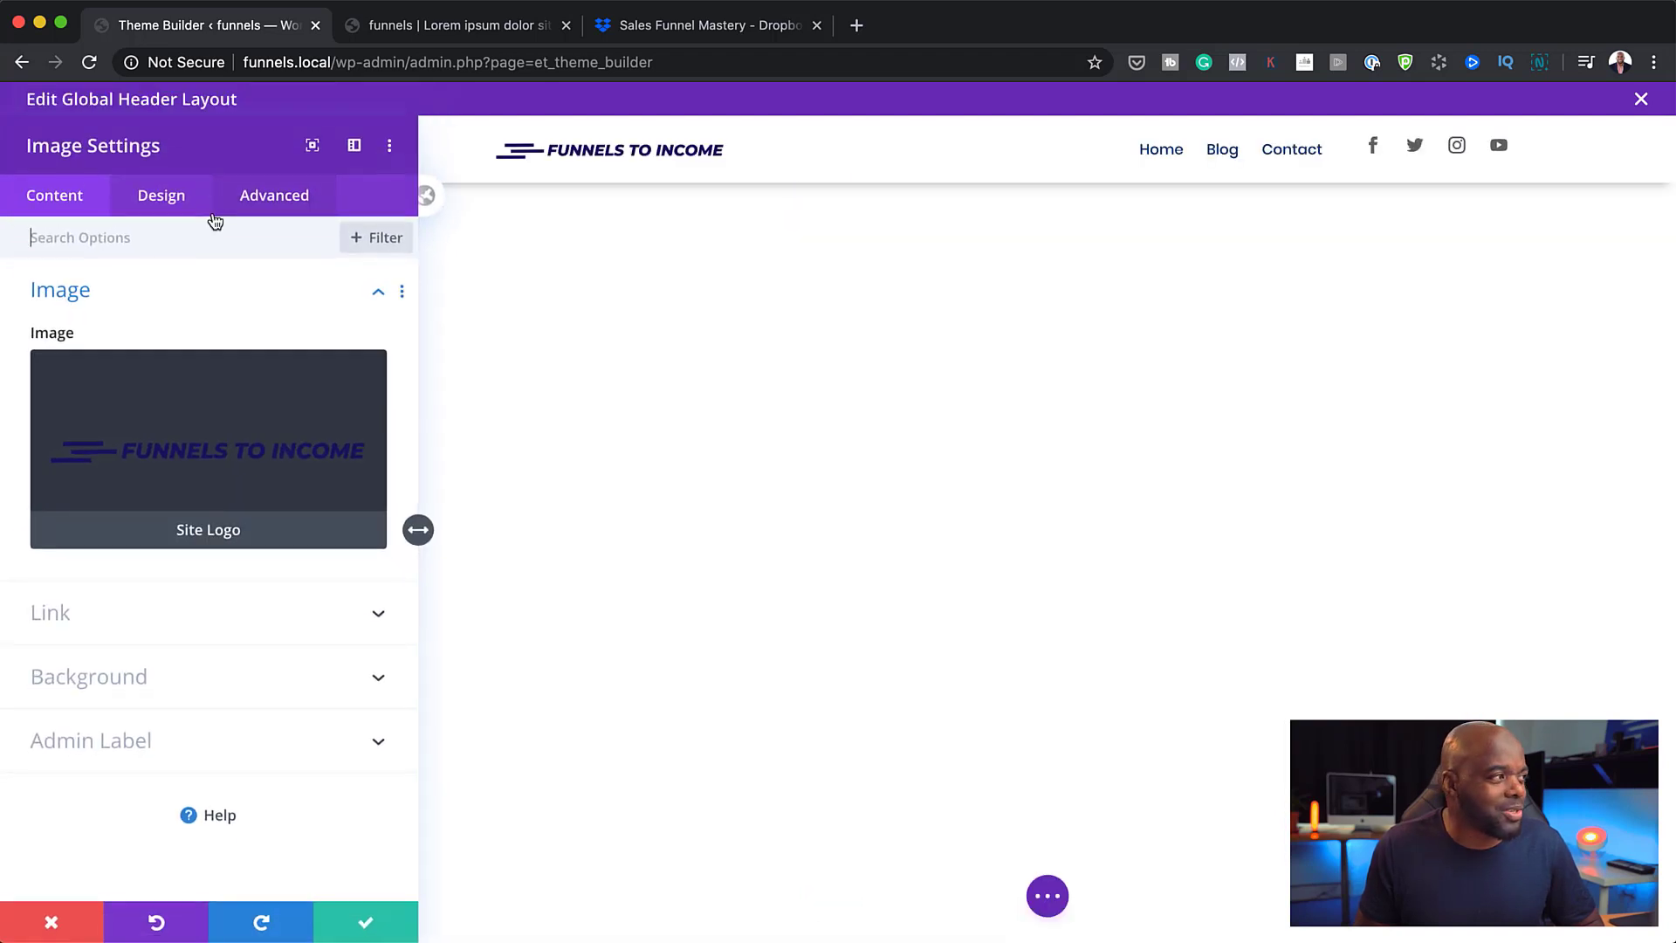
left_click(184, 196)
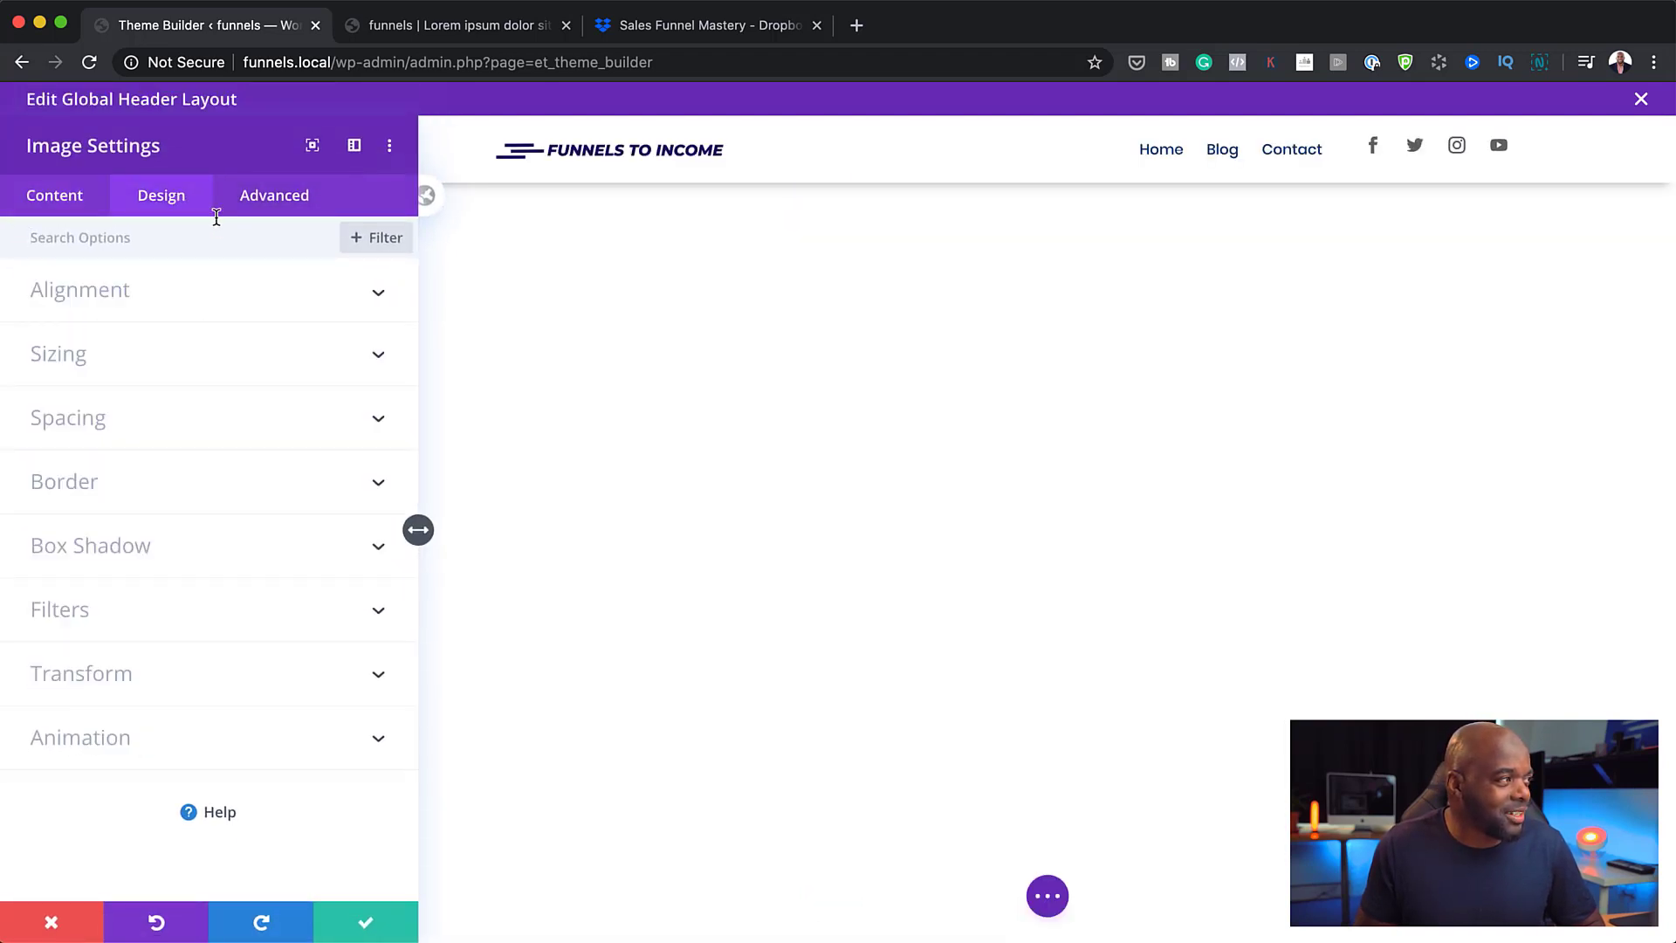
left_click(79, 364)
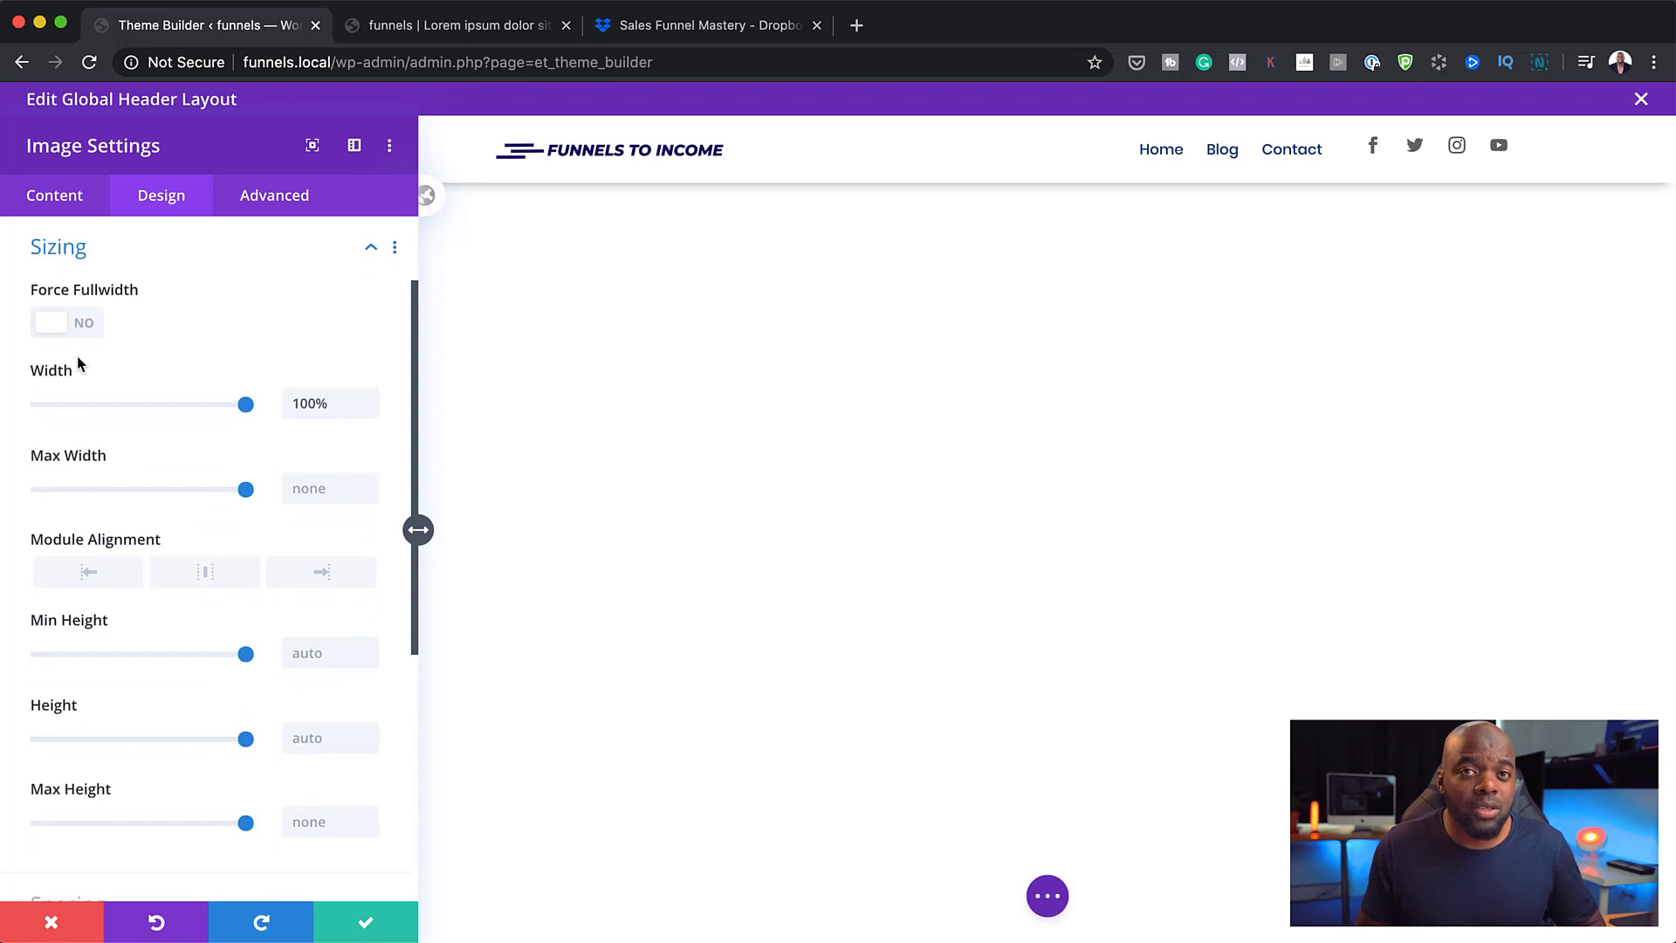
left_click_drag(246, 405, 194, 414)
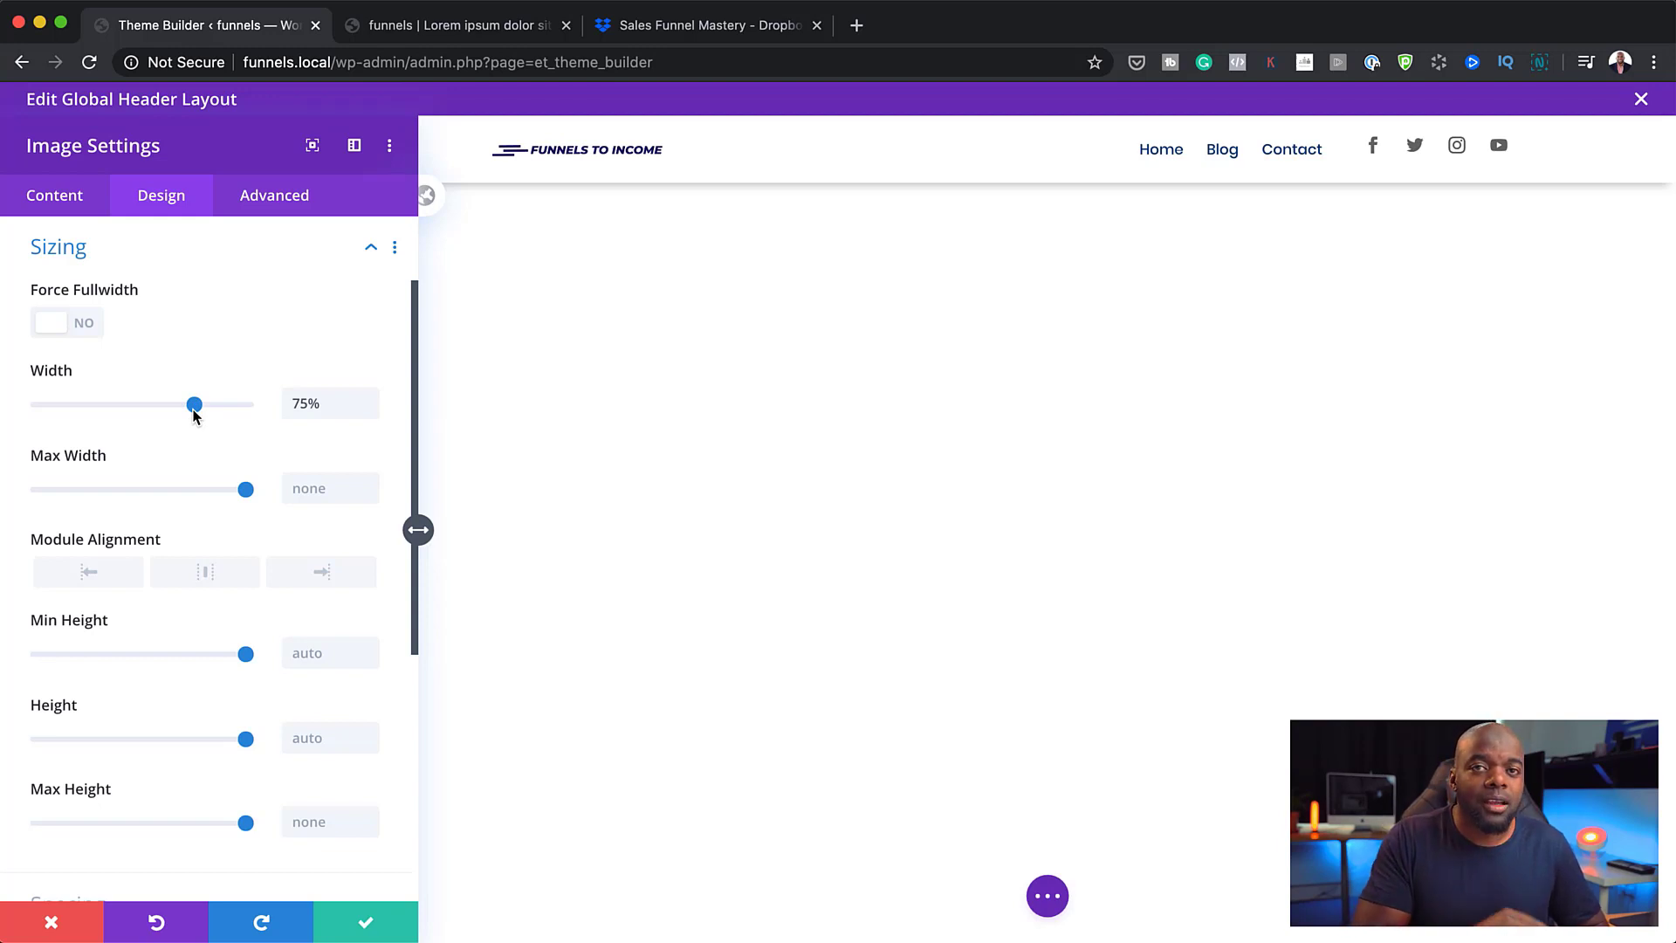
left_click(368, 928)
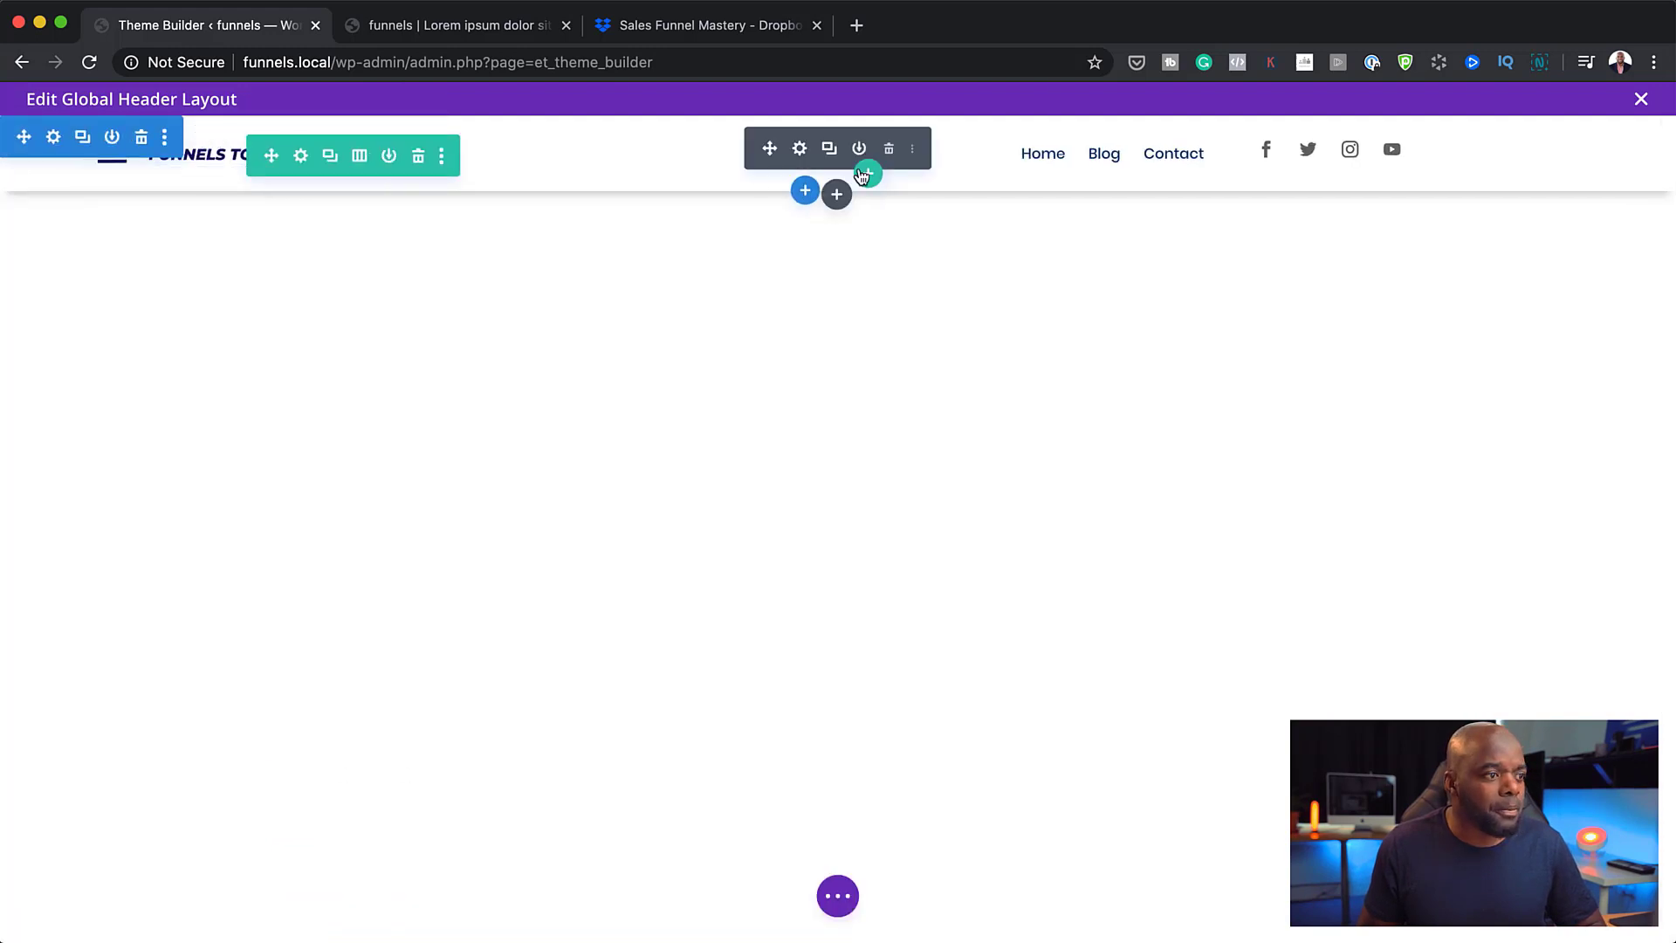
Step: Save the global header layout and reload the live funnels.local page to compare its logo with the builder
left_click(840, 914)
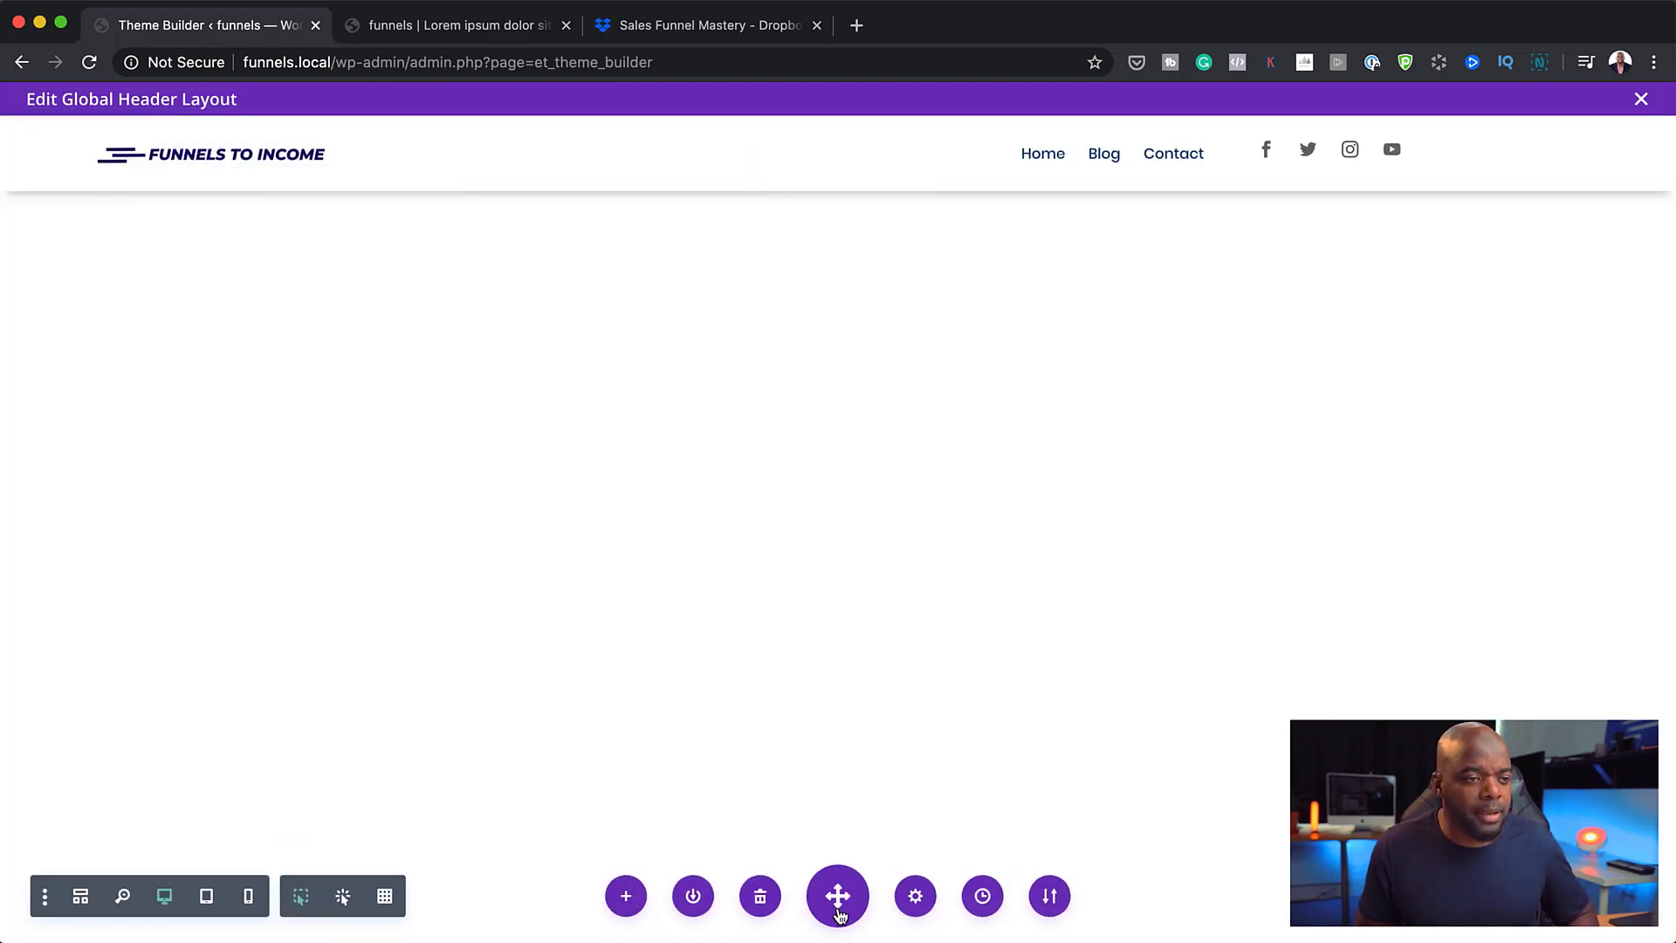
left_click(522, 26)
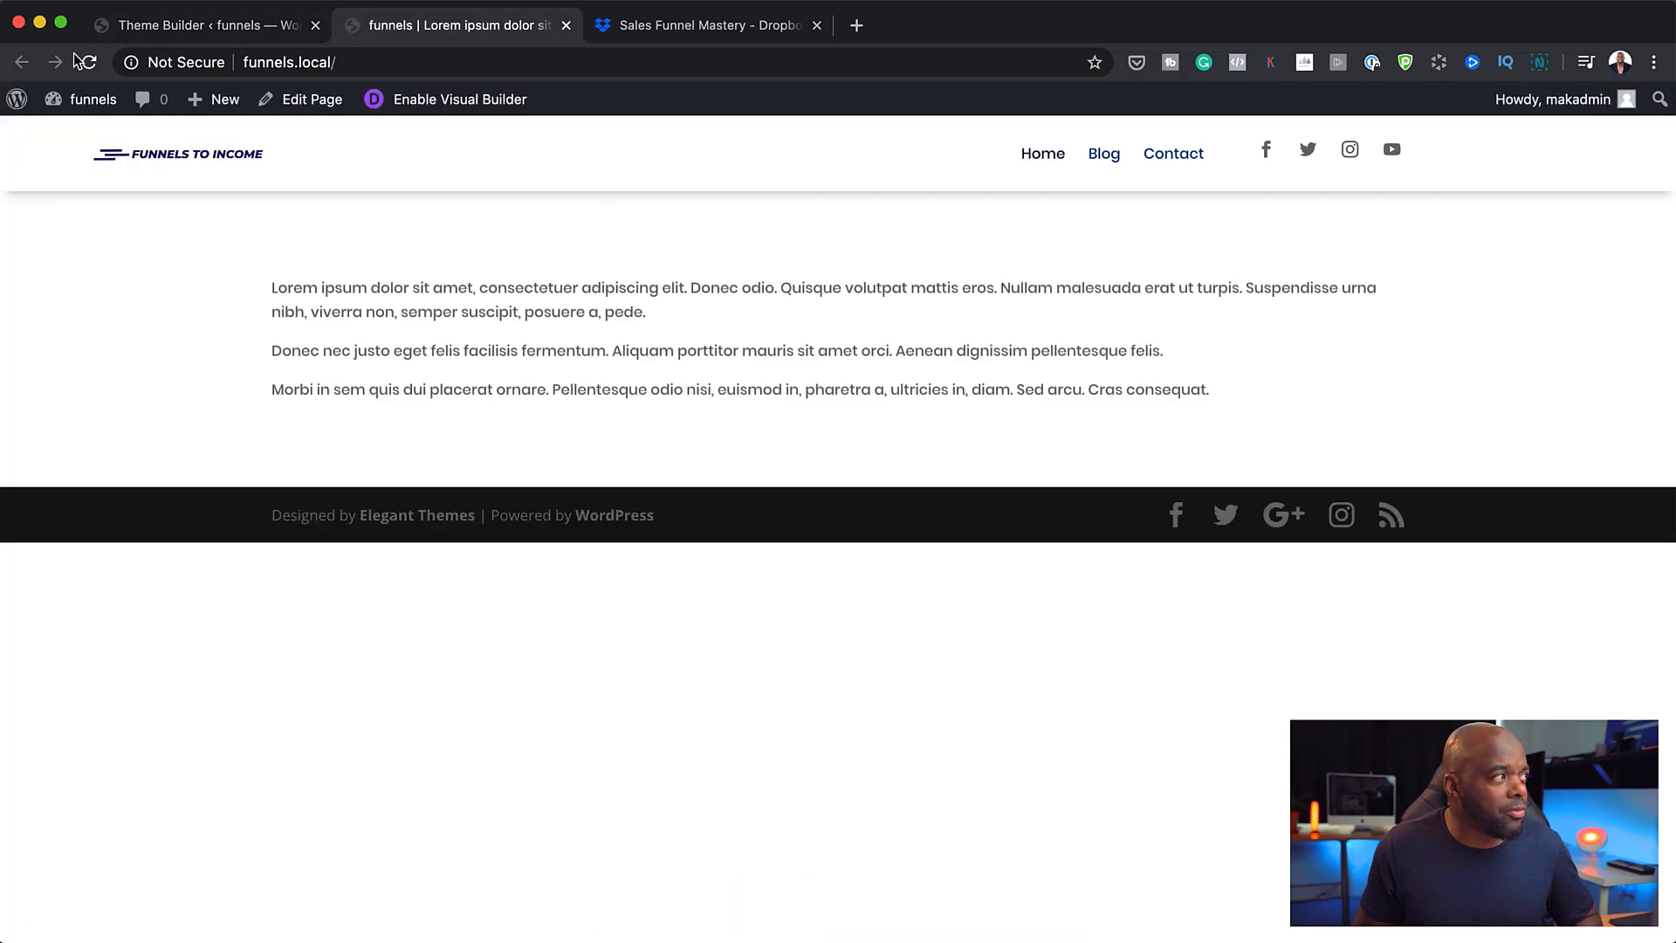
left_click(89, 63)
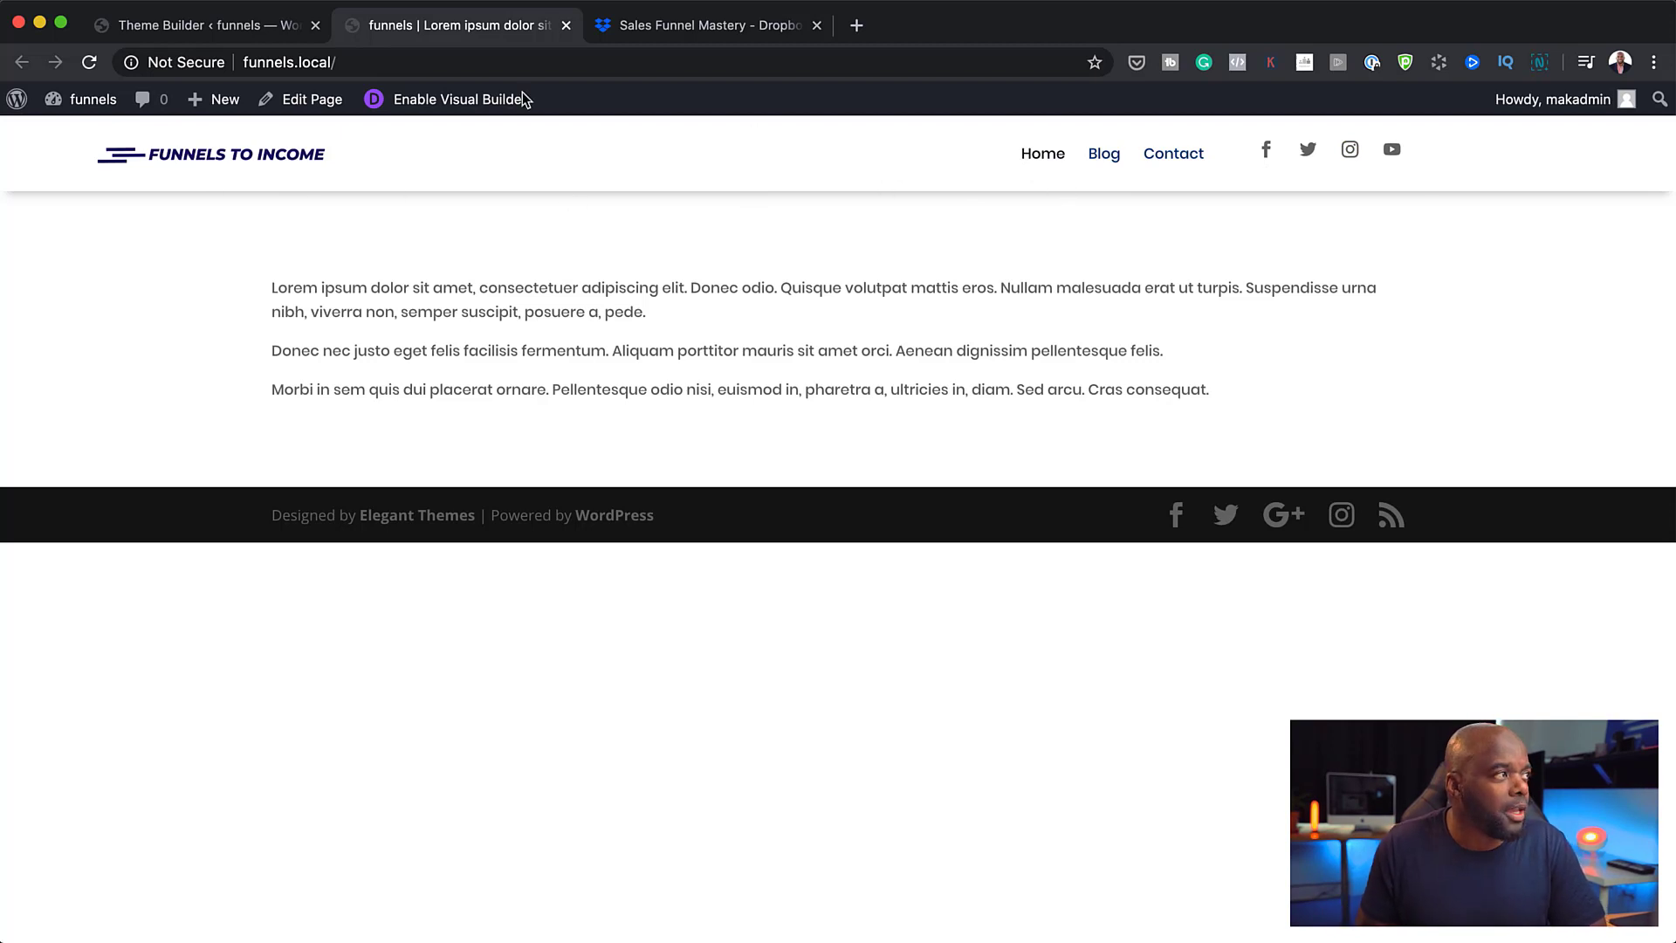
left_click(285, 27)
left_click(416, 33)
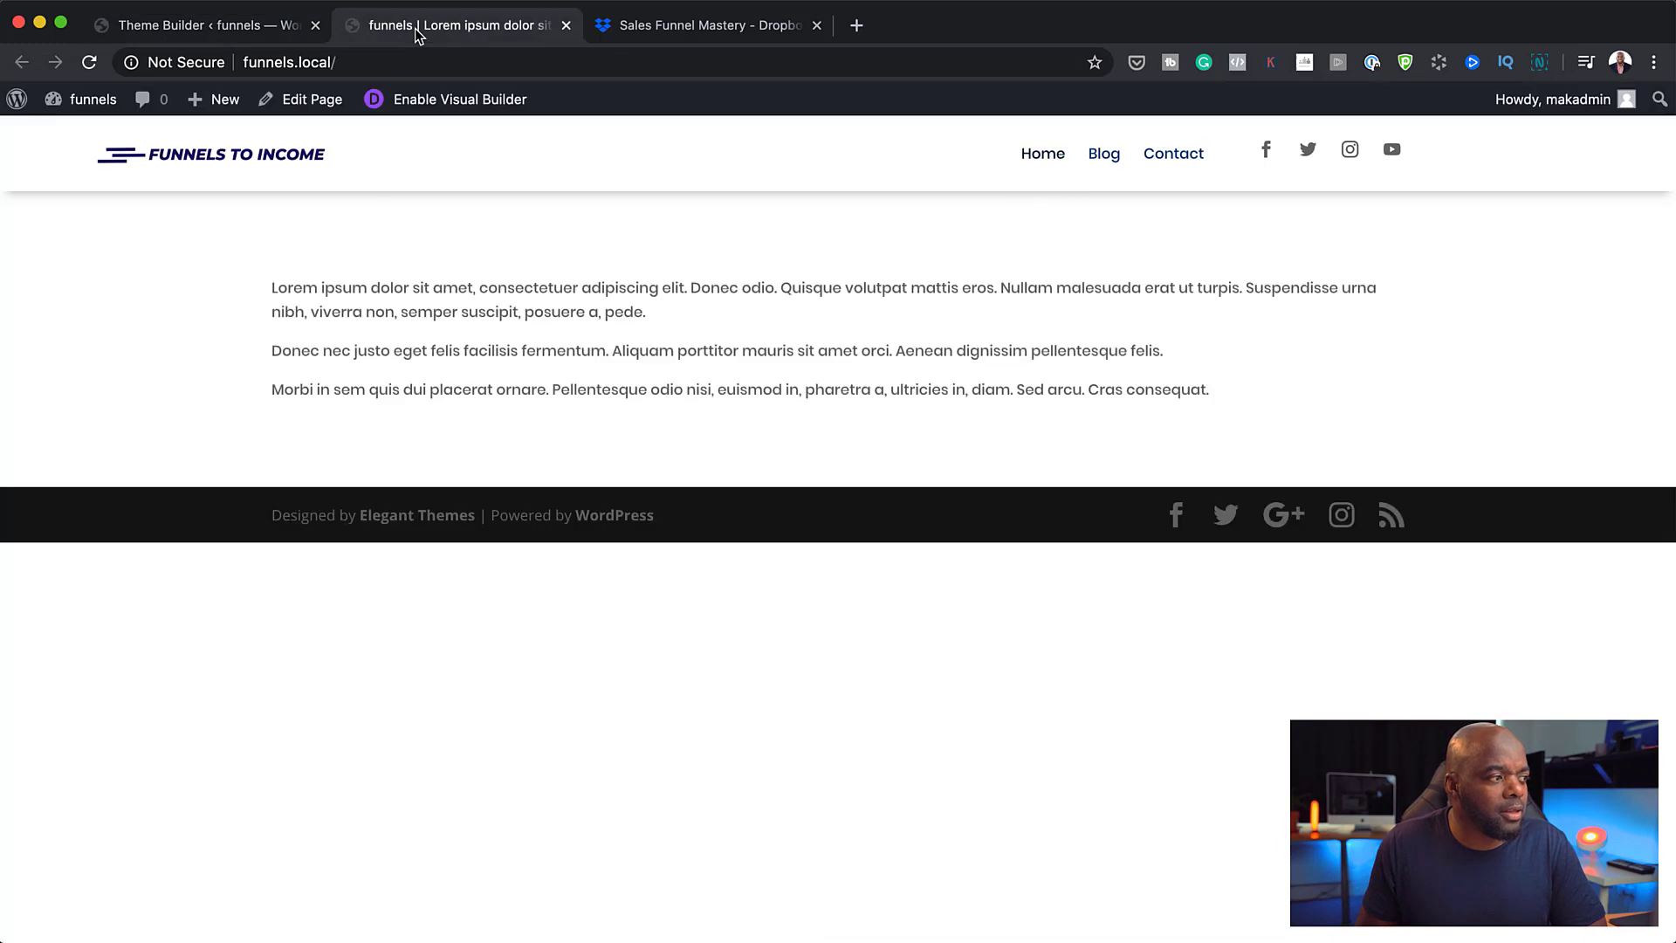
Step: Preview the global header layout in tablet view and phone view
left_click(281, 33)
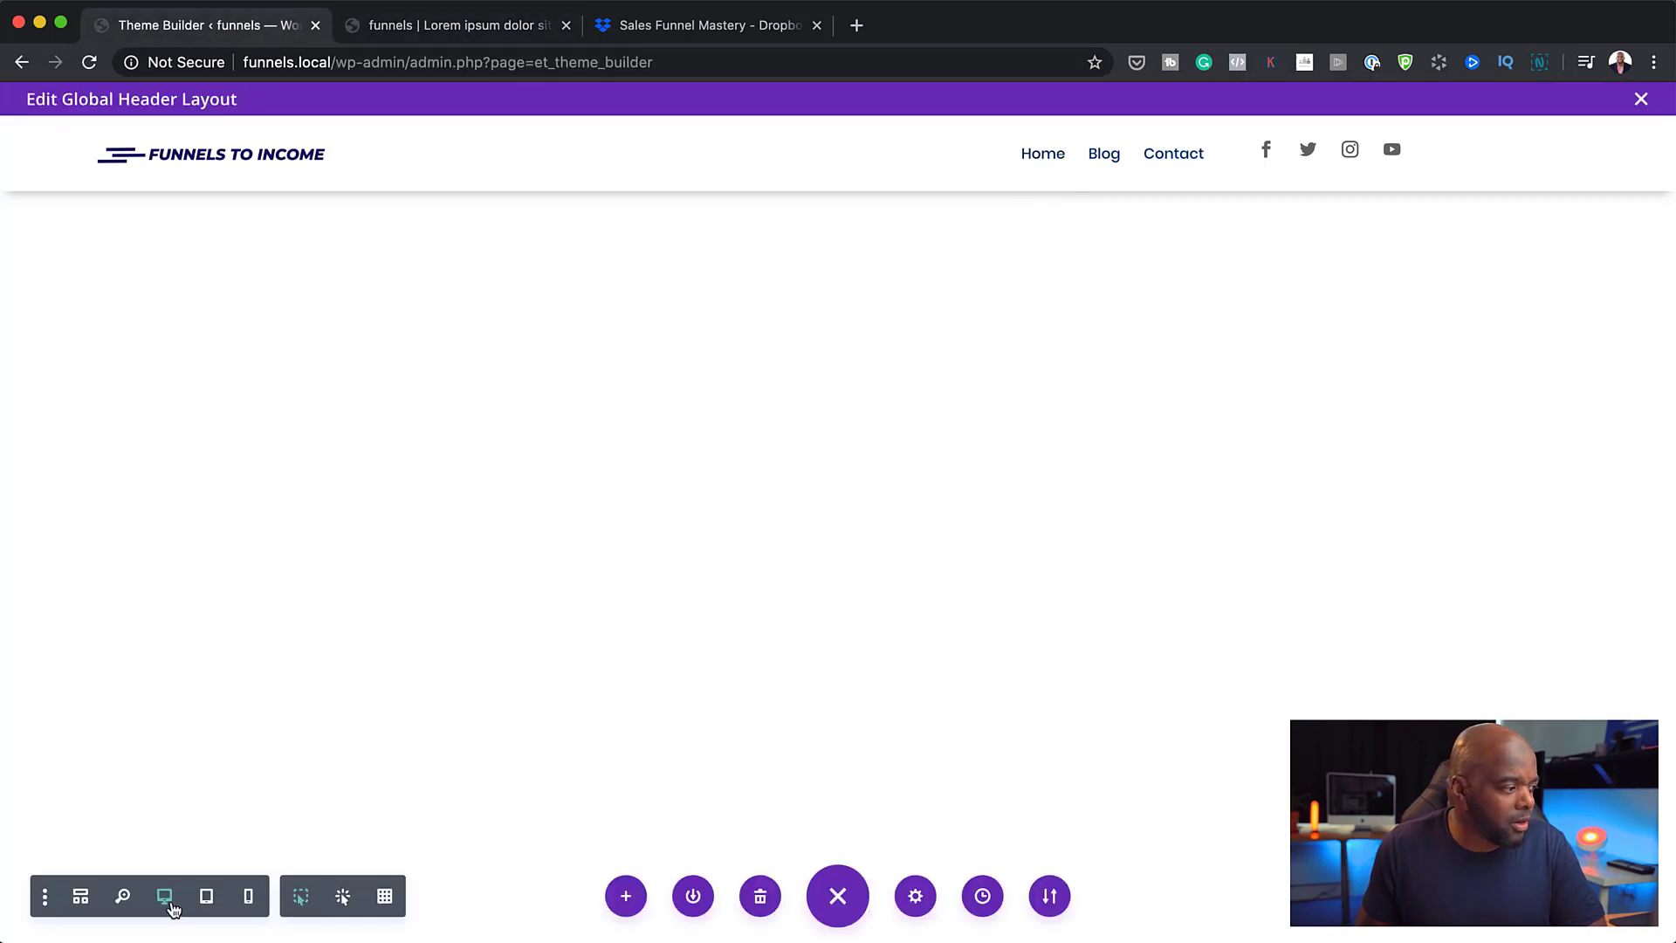
left_click(208, 897)
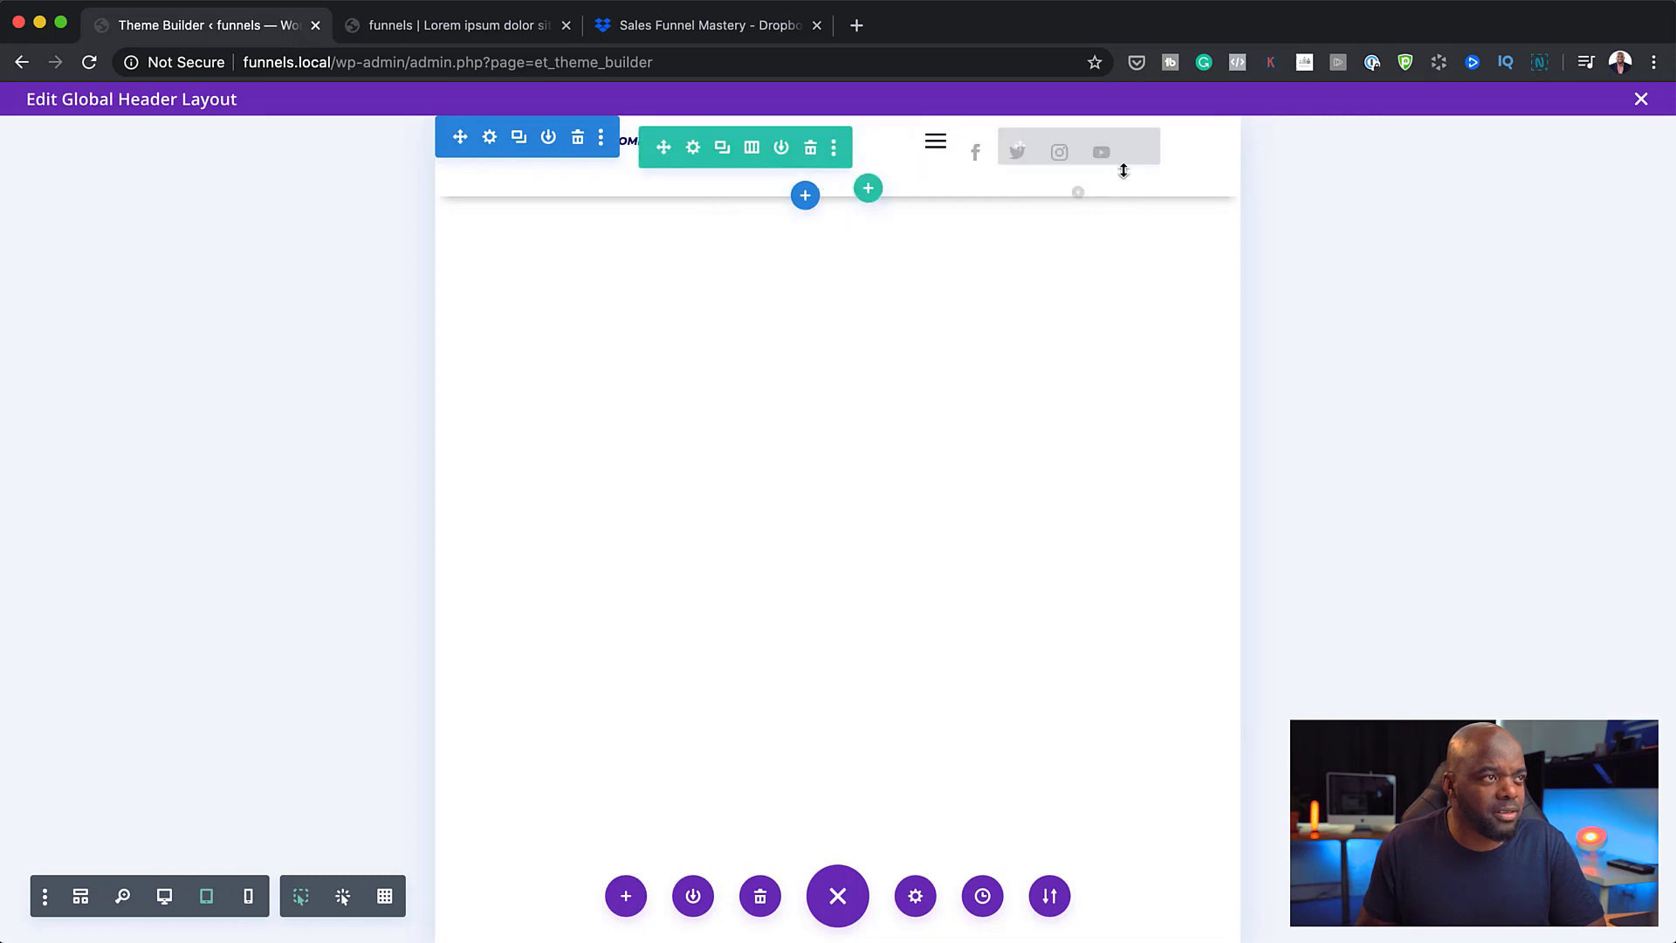
left_click(250, 904)
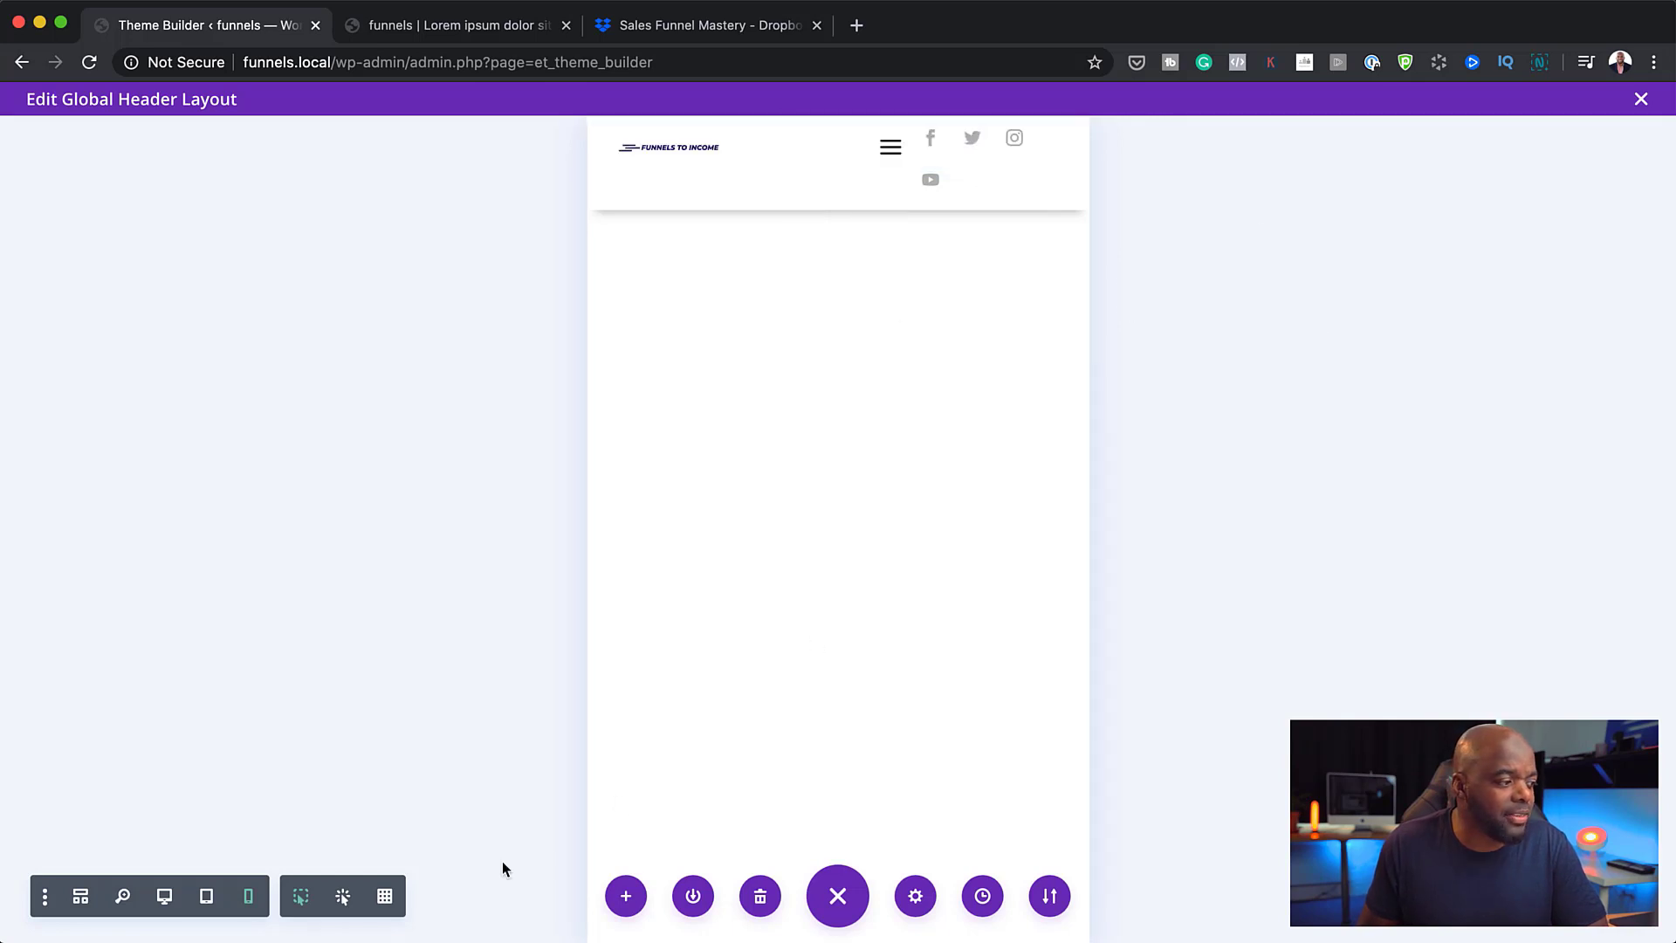
Step: Duplicate the Header Section twice in the wireframe view
left_click(80, 899)
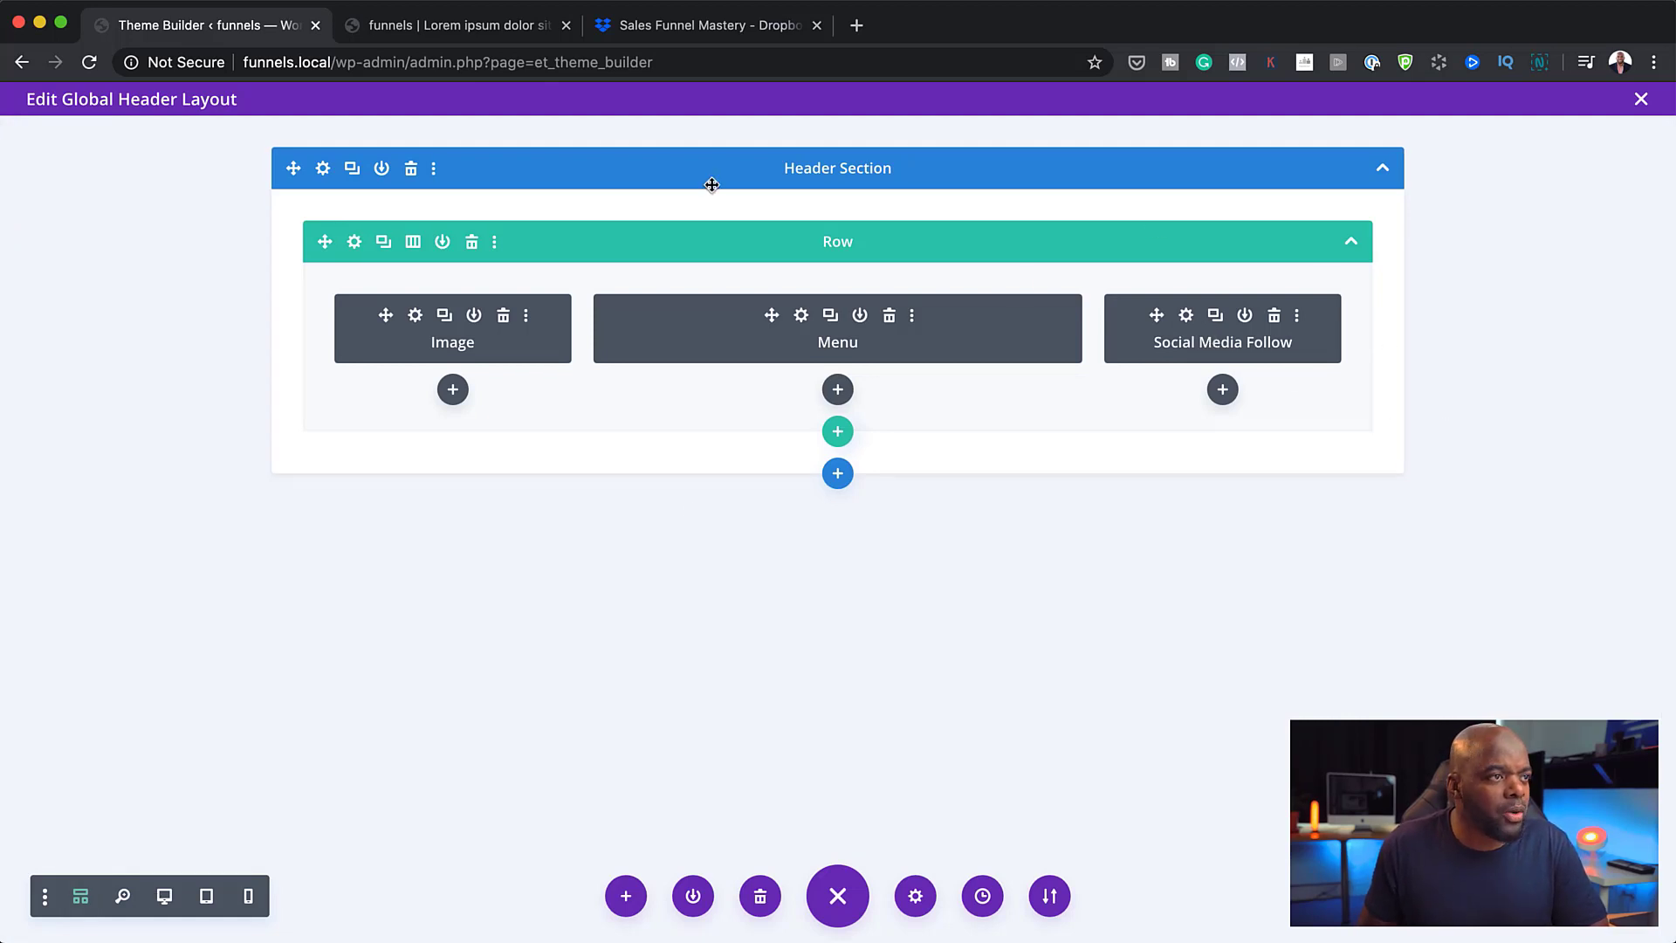
left_click(352, 169)
left_click(353, 170)
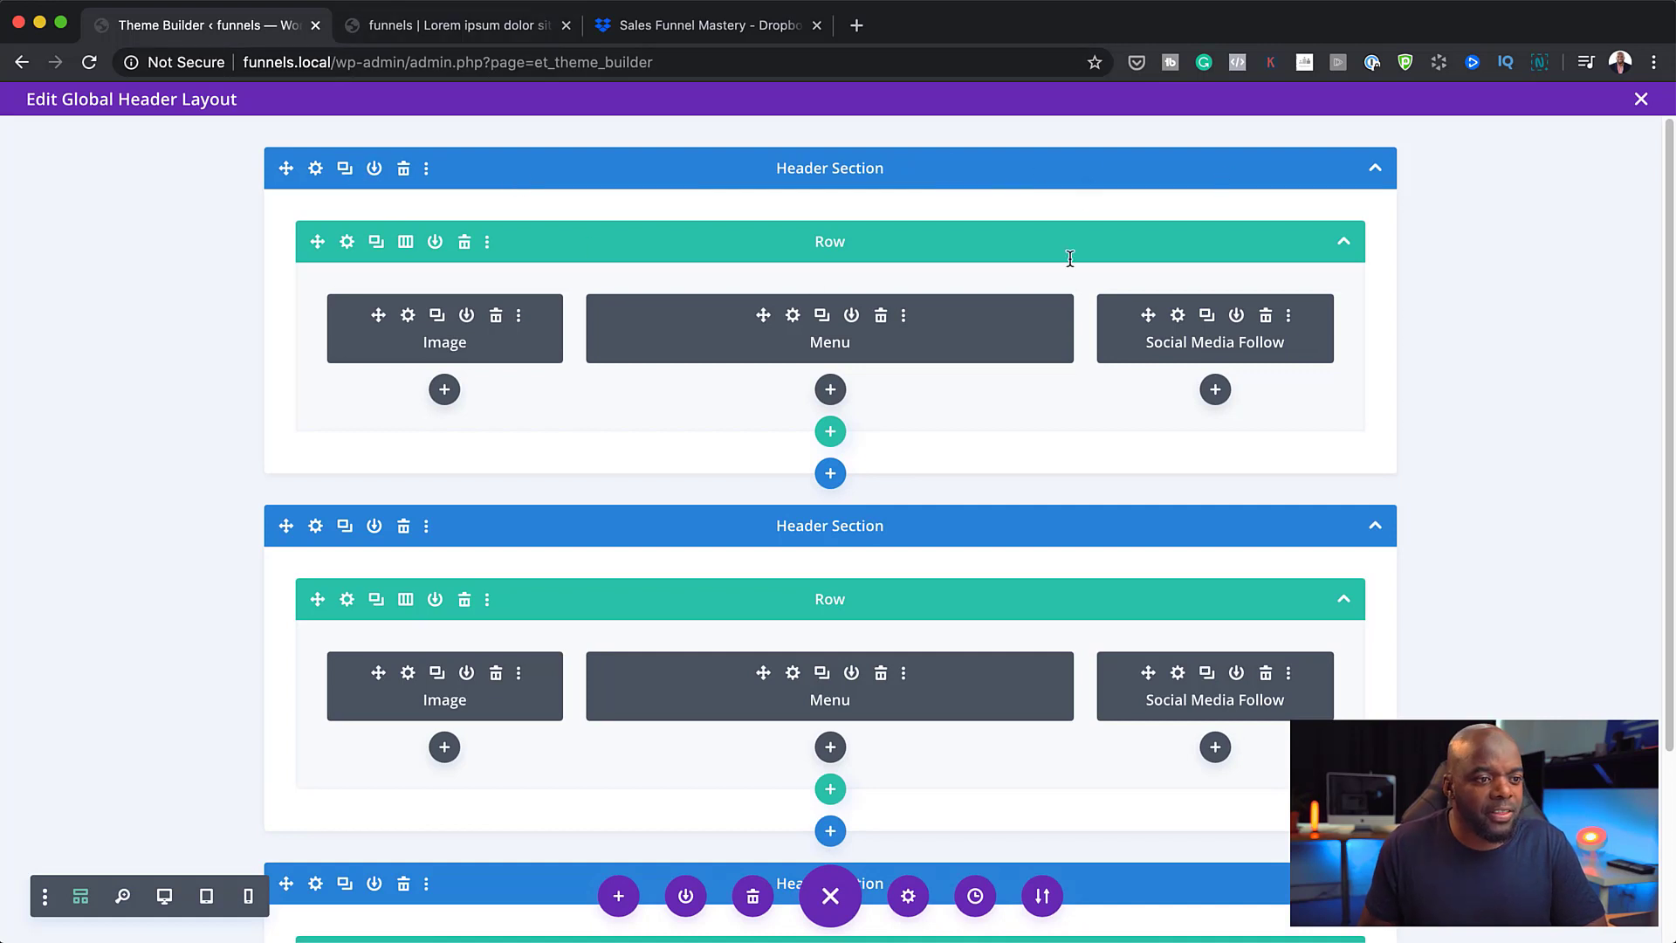
Step: Disable the first header section on Phone and Tablet in its visibility options and save the section settings
left_click(317, 170)
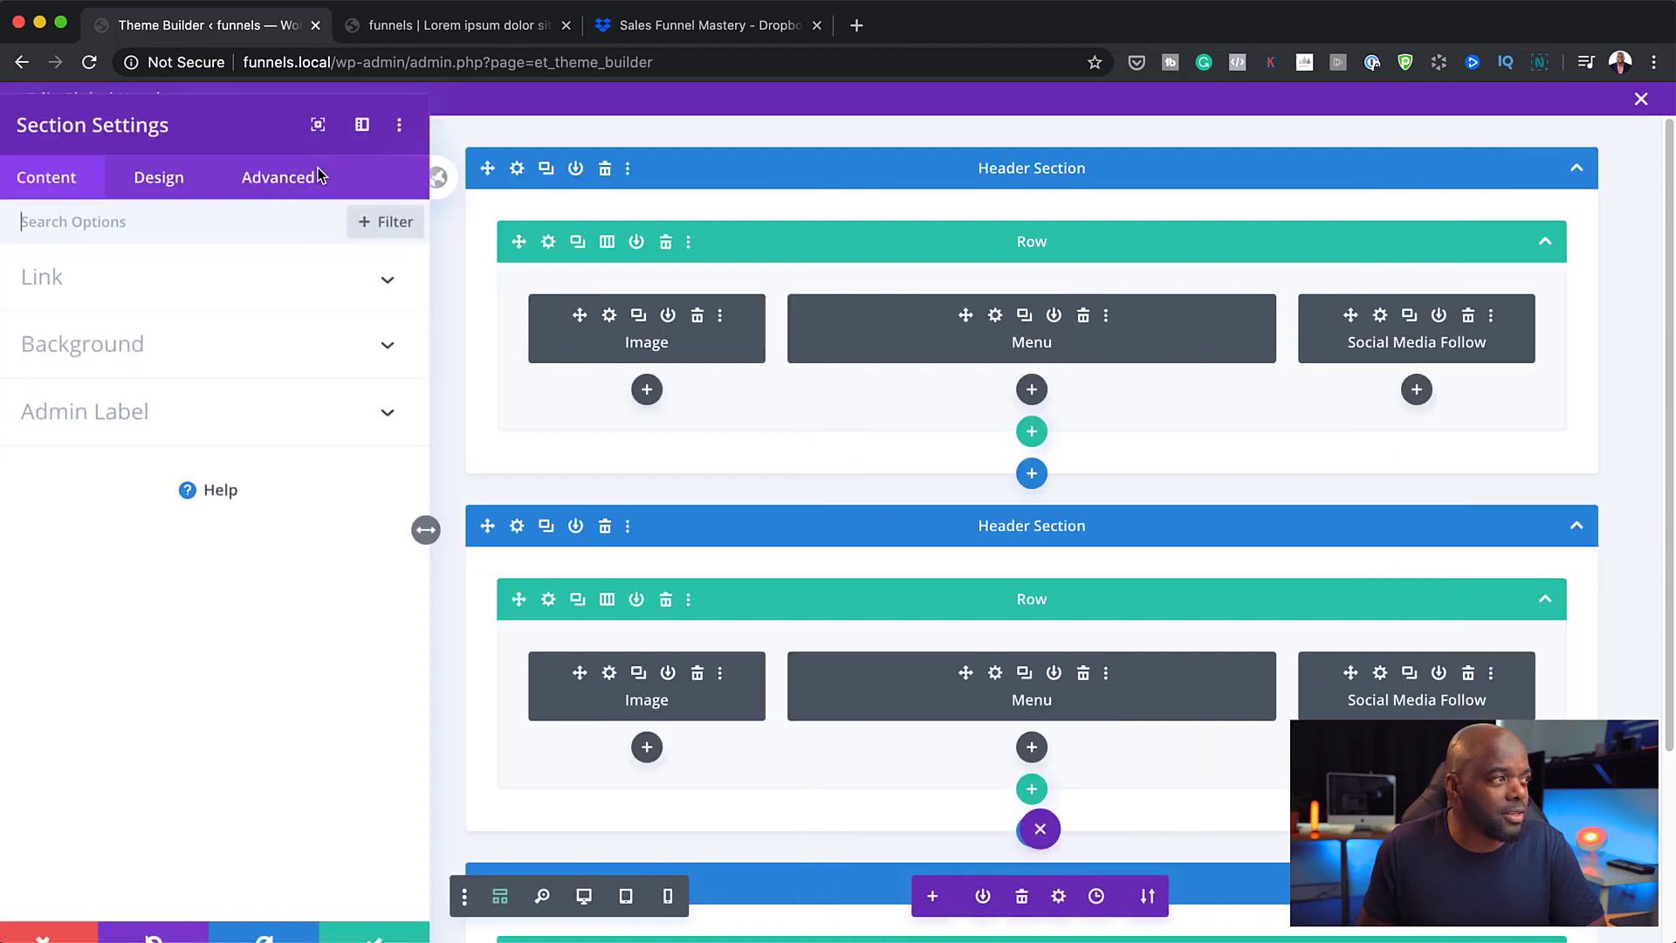
left_click(584, 897)
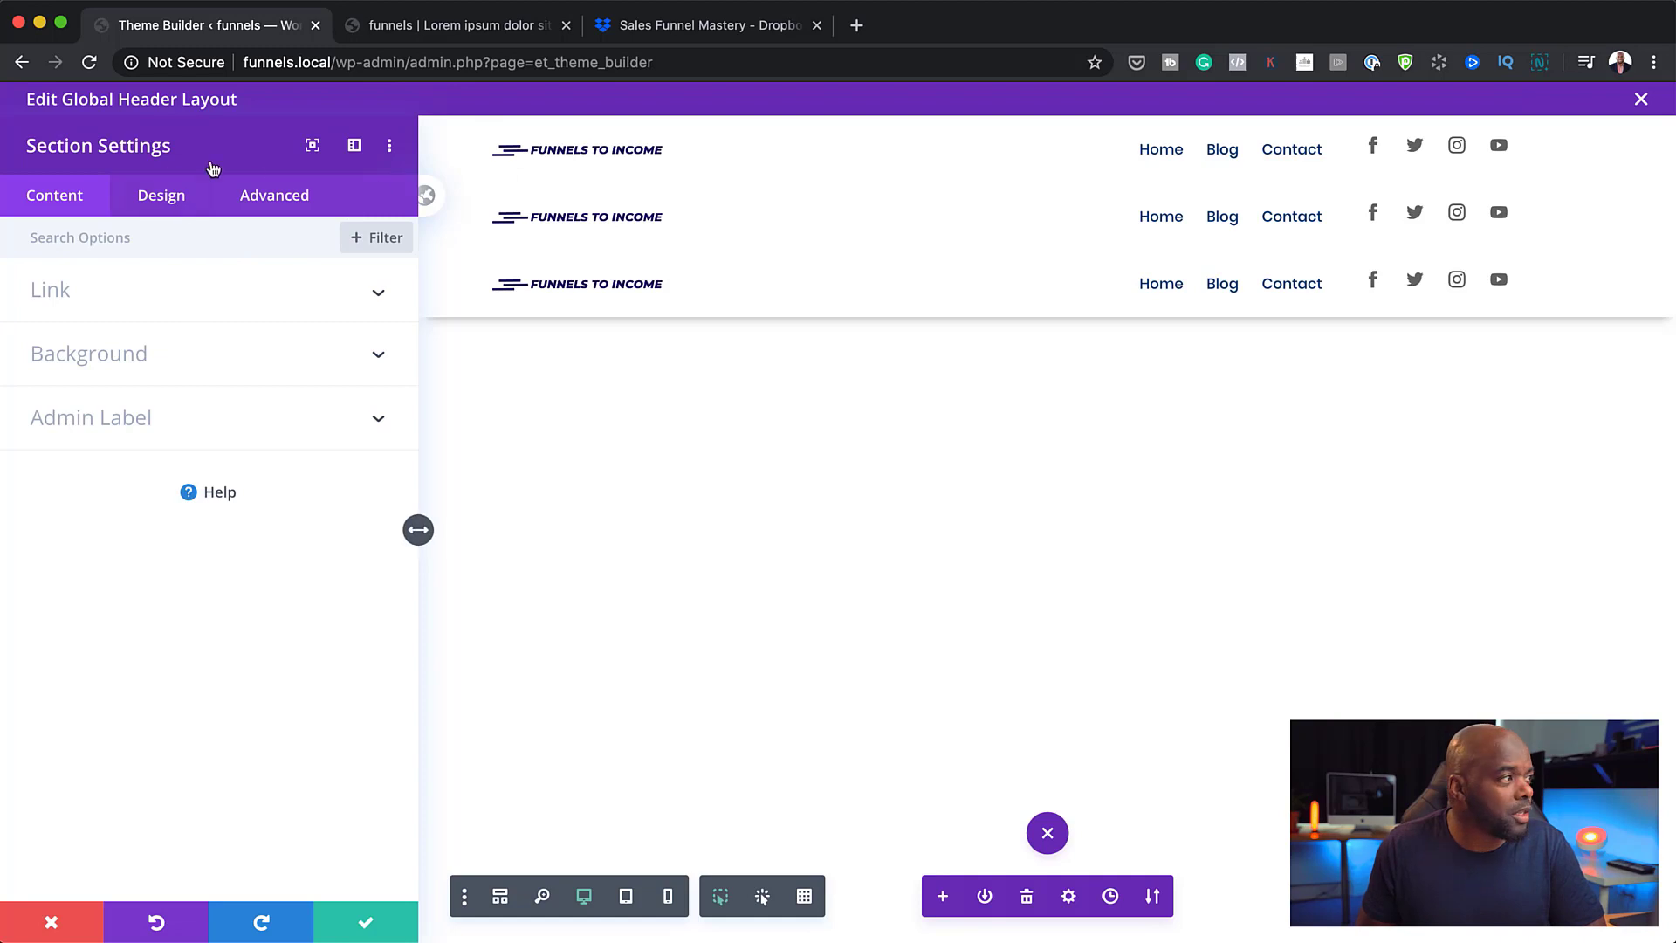
left_click(293, 210)
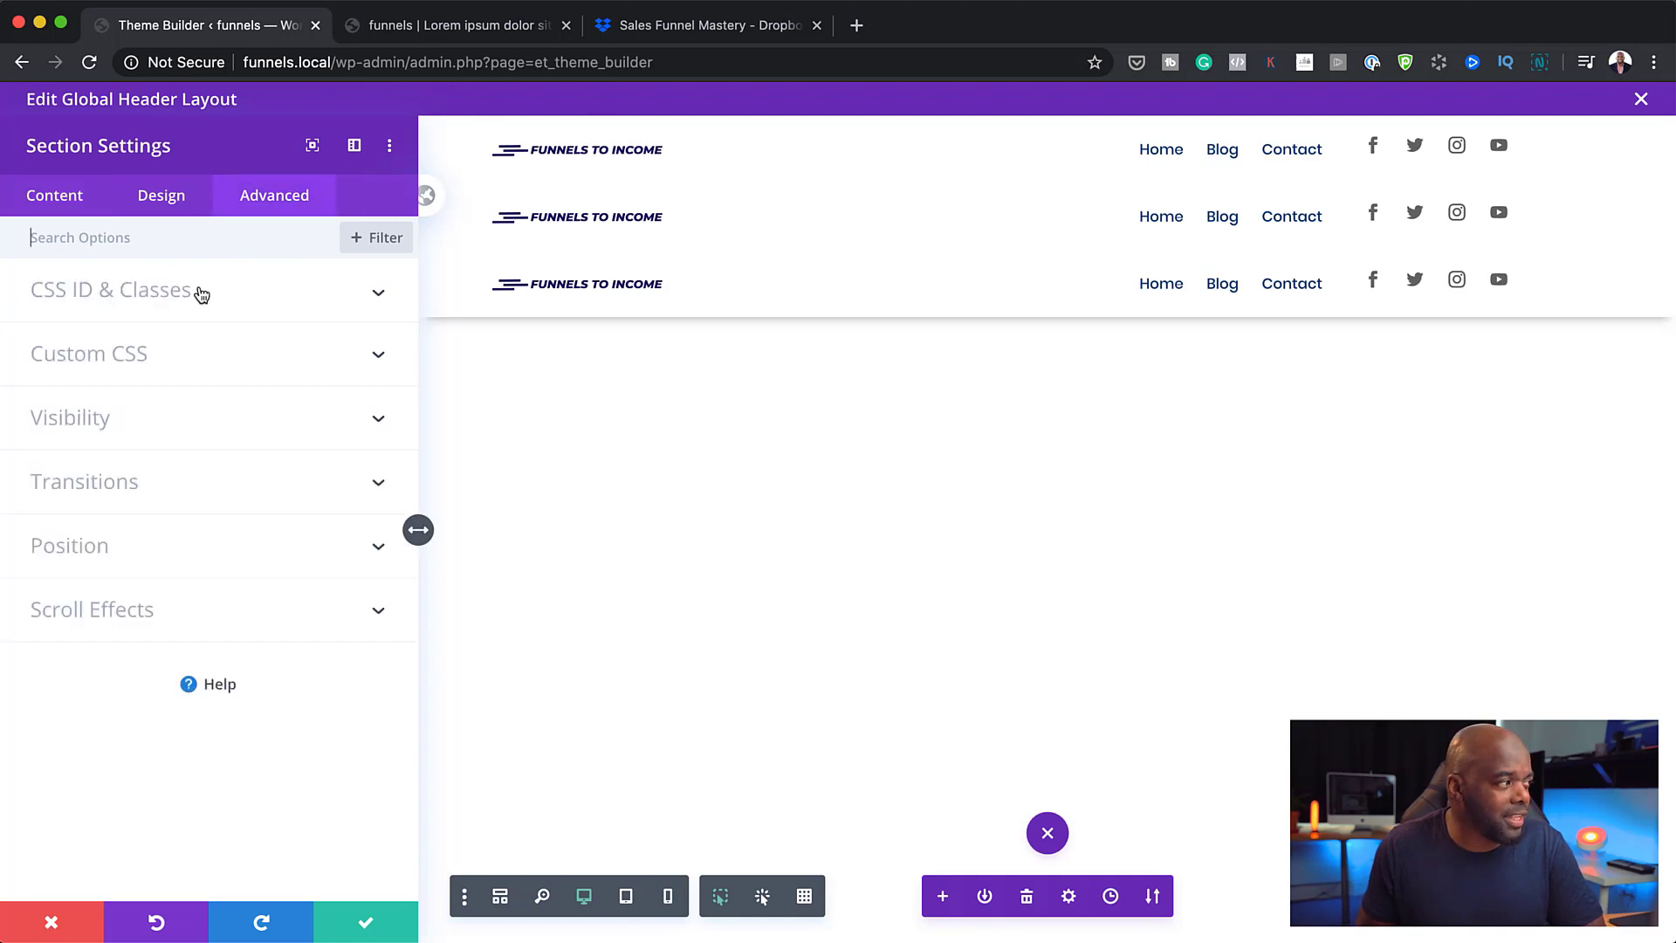
left_click(105, 424)
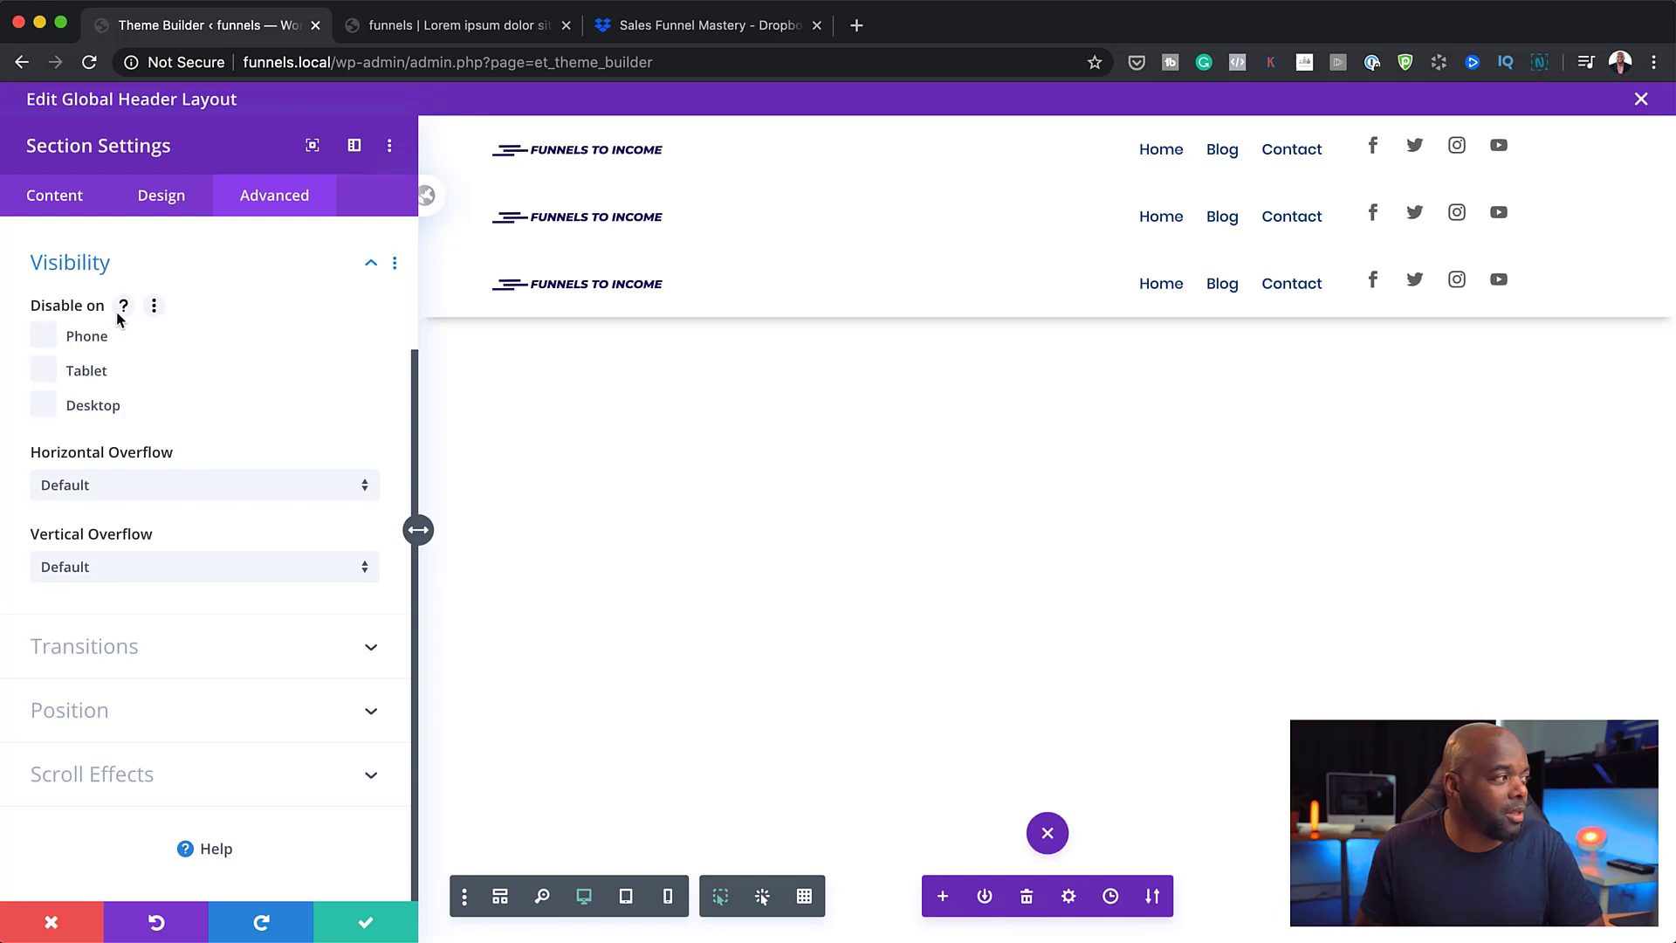
left_click(47, 343)
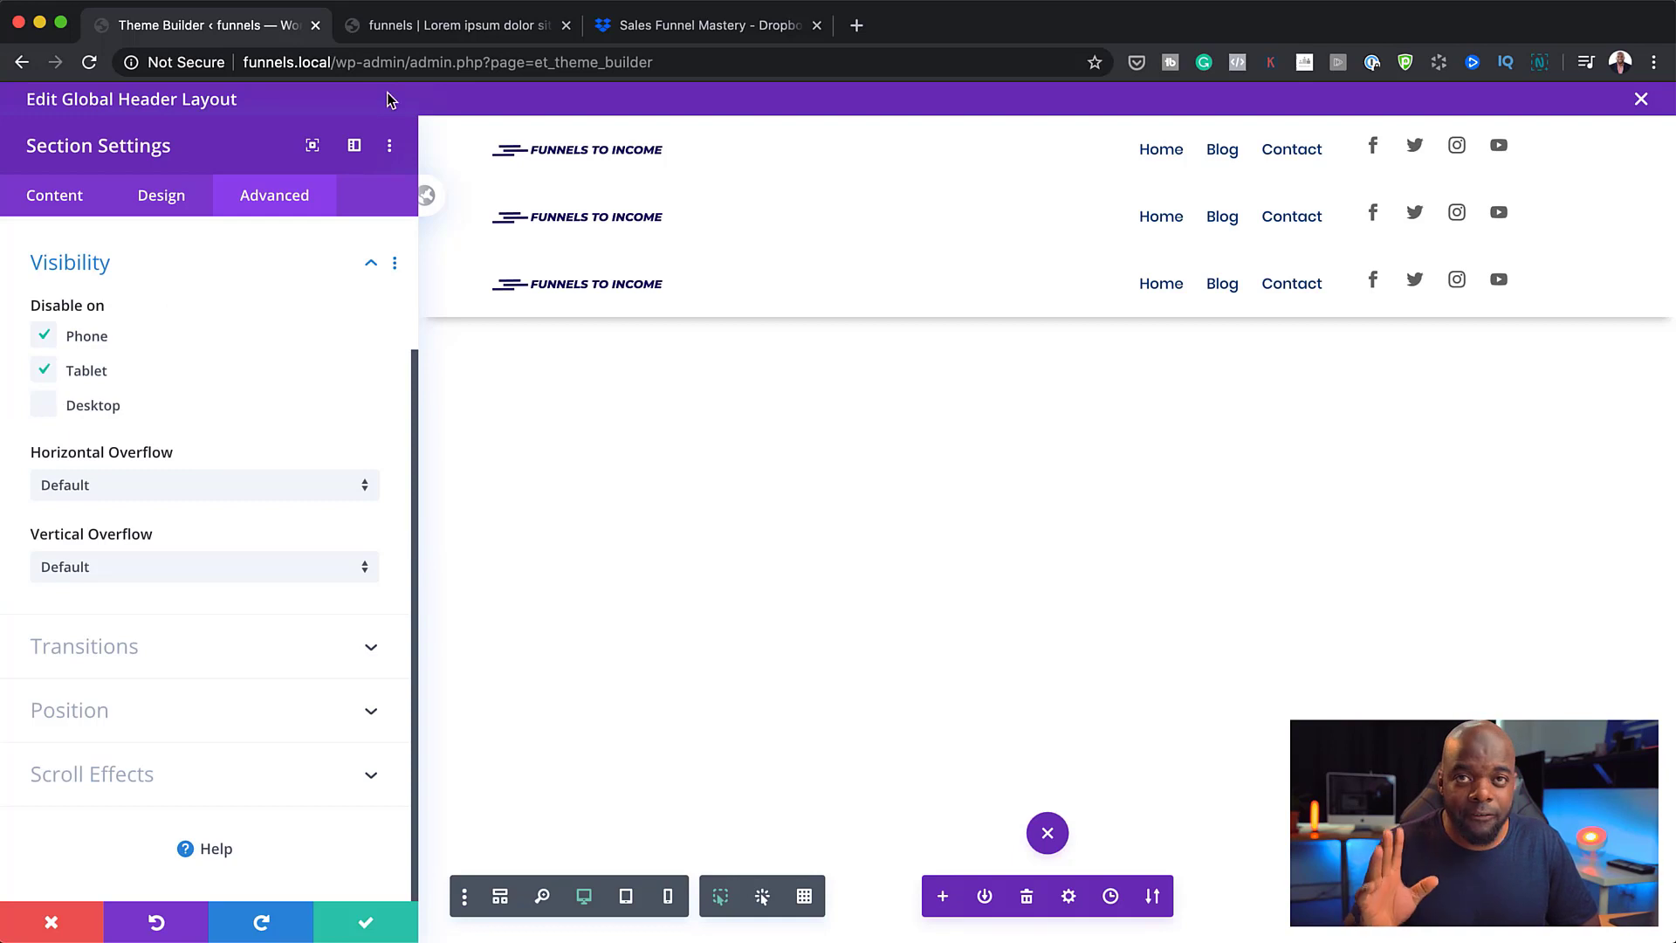
left_click(366, 921)
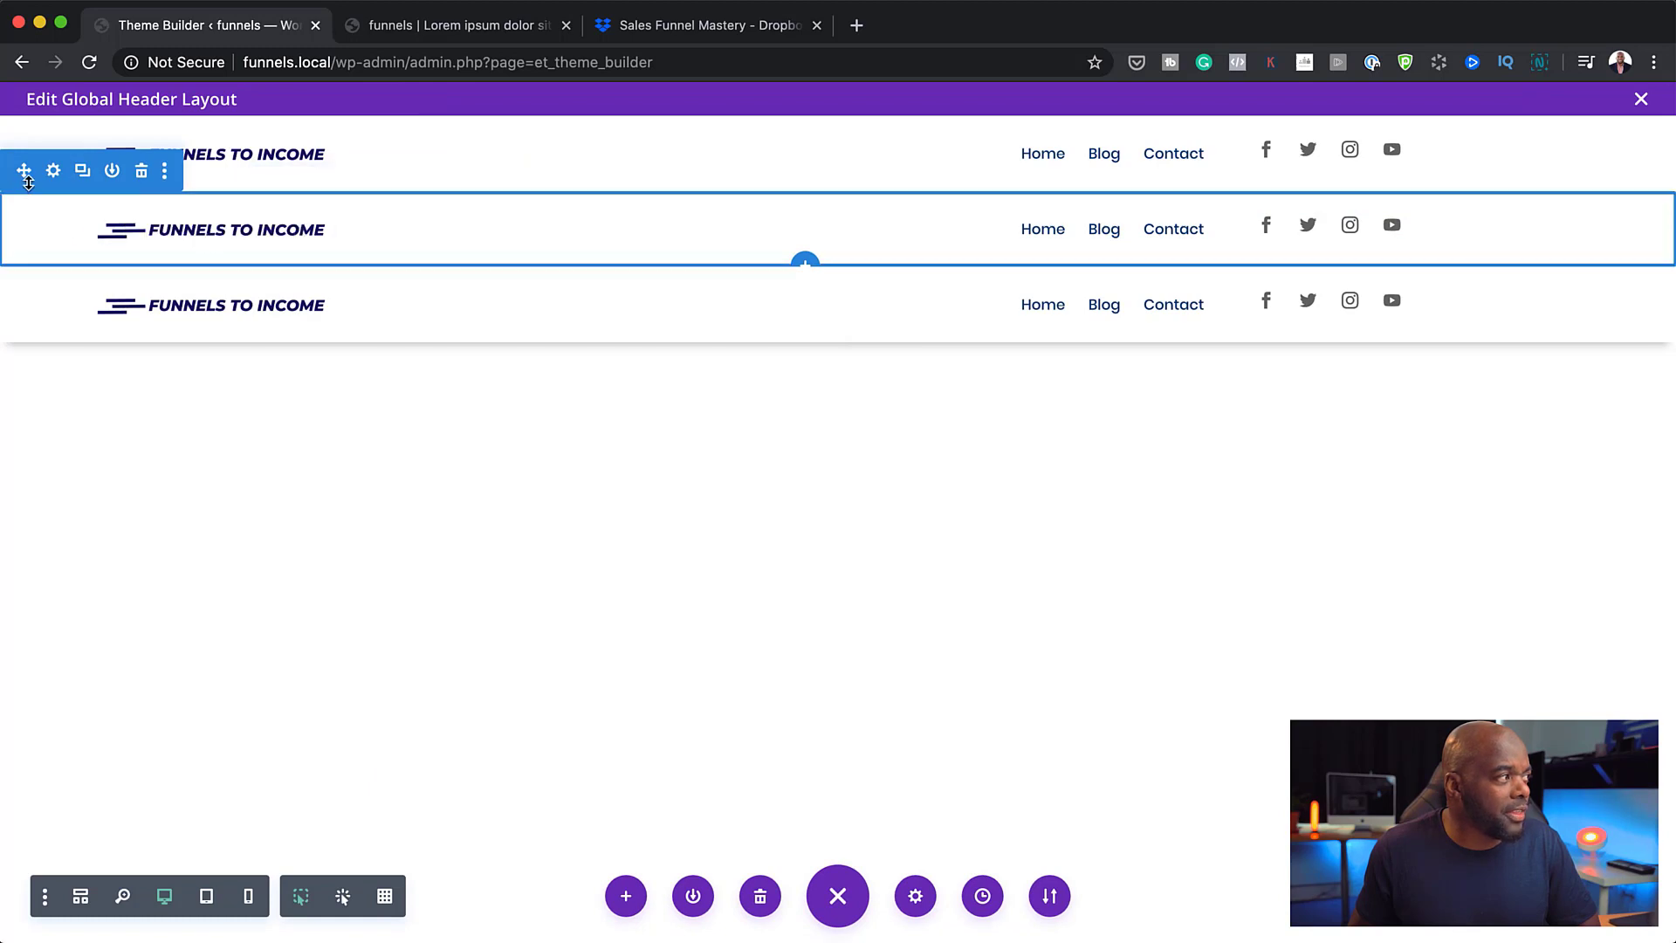
Step: Disable the second header section on Phone and Desktop in its visibility options and save the section settings
left_click(54, 172)
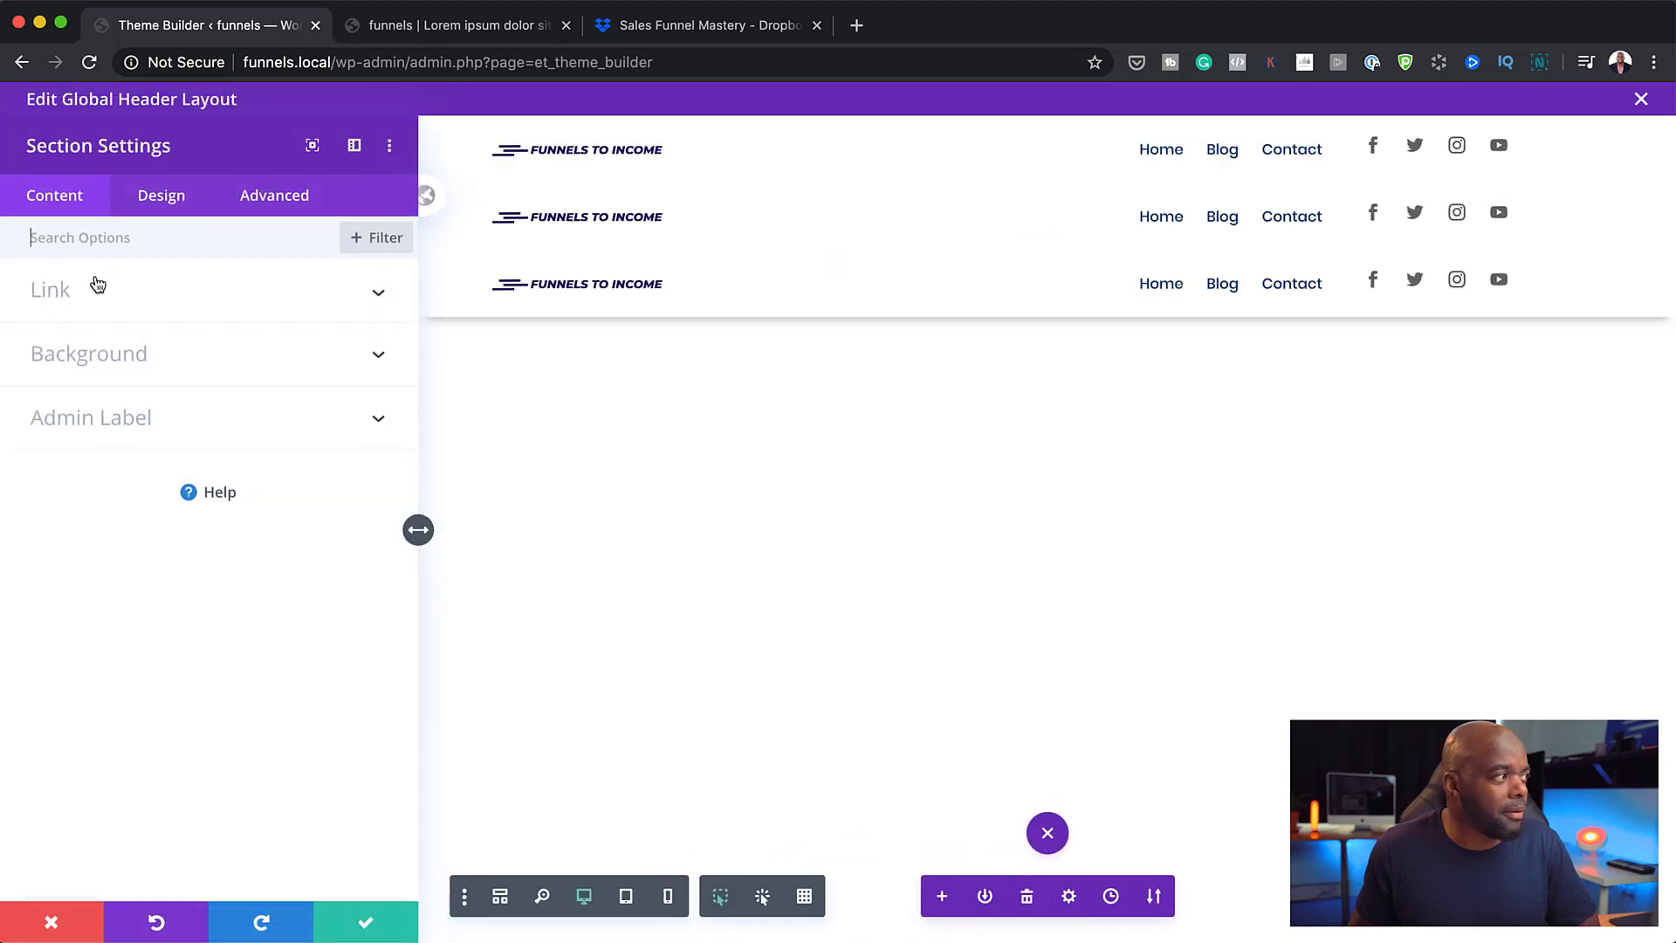
left_click(161, 197)
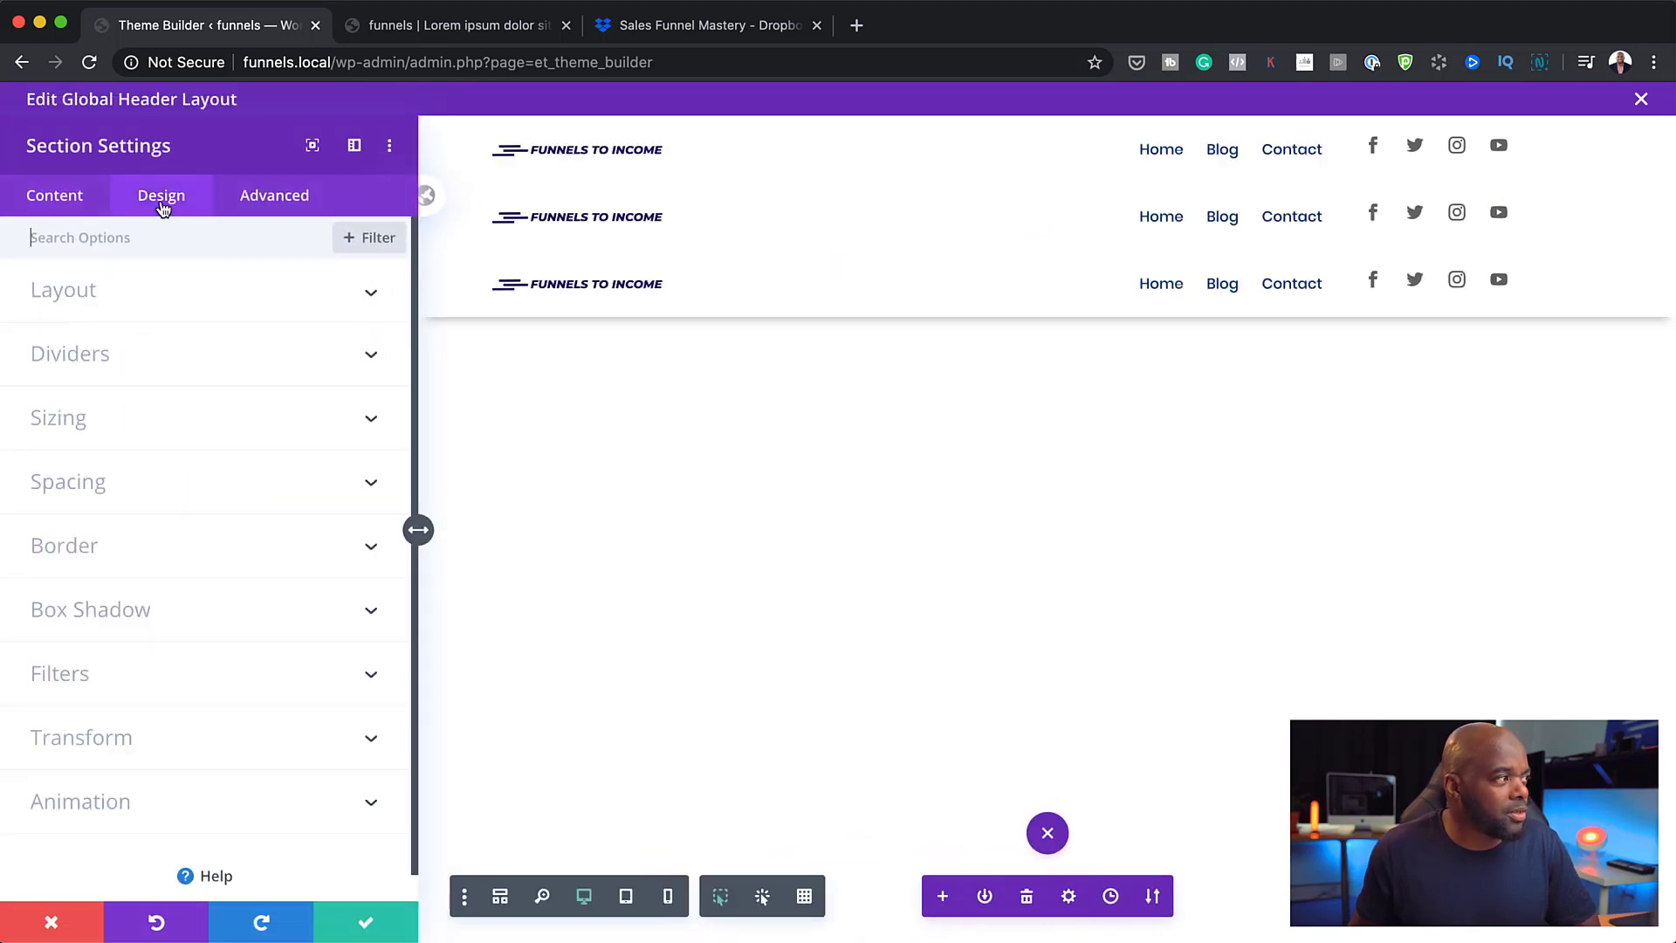
left_click(292, 206)
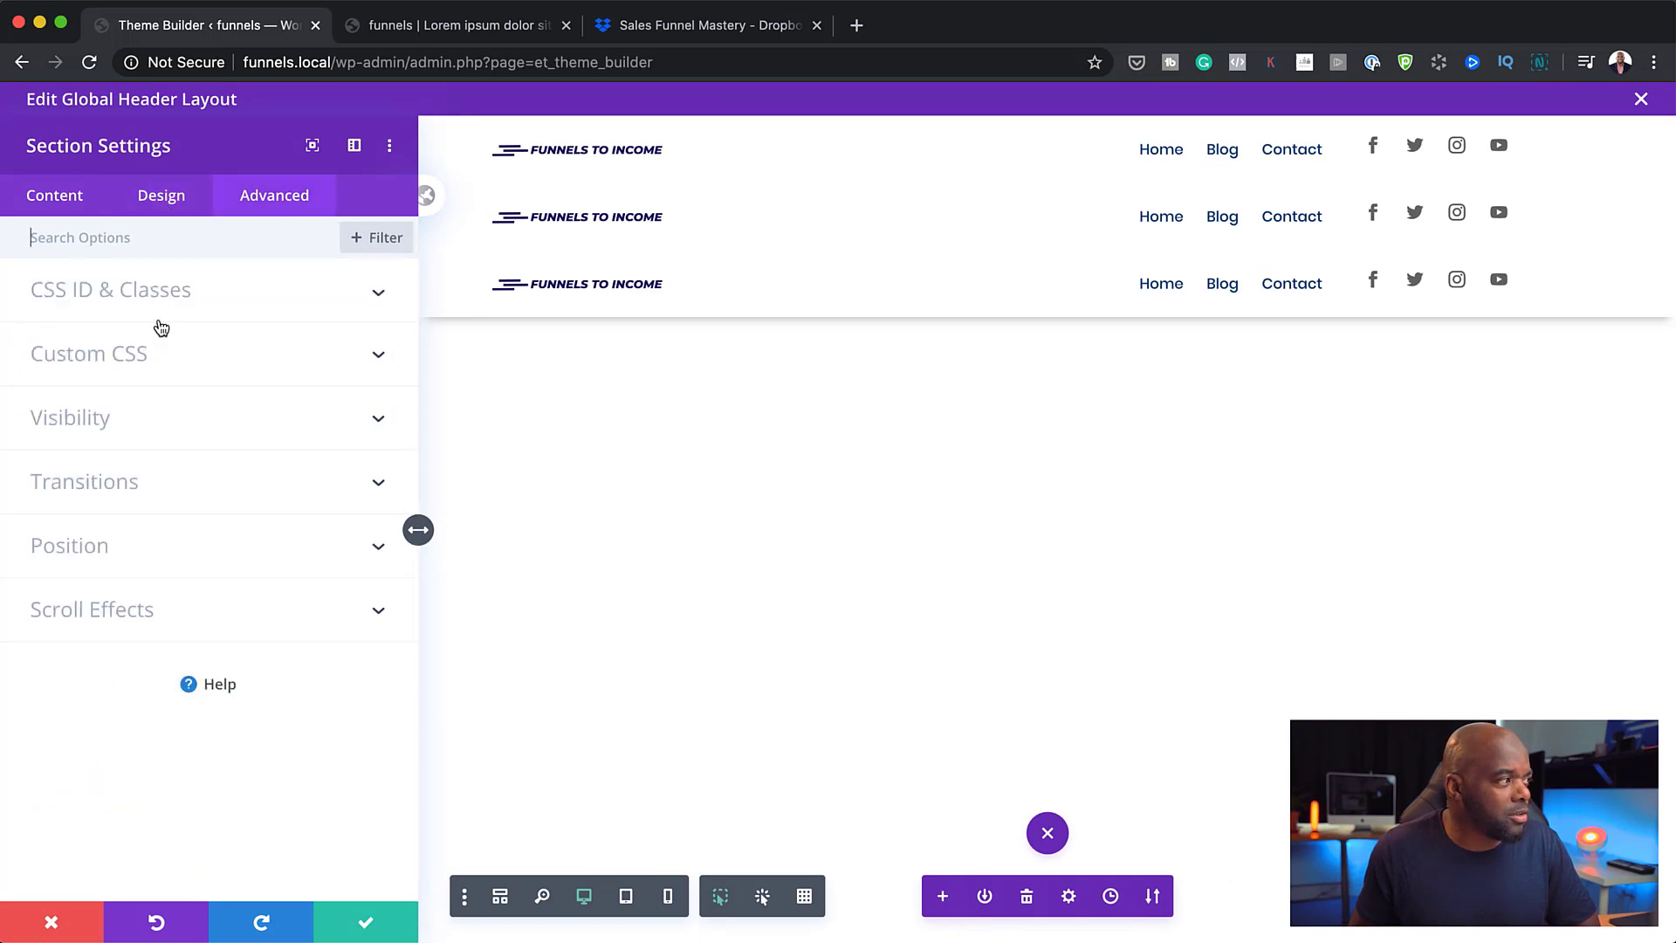
left_click(97, 423)
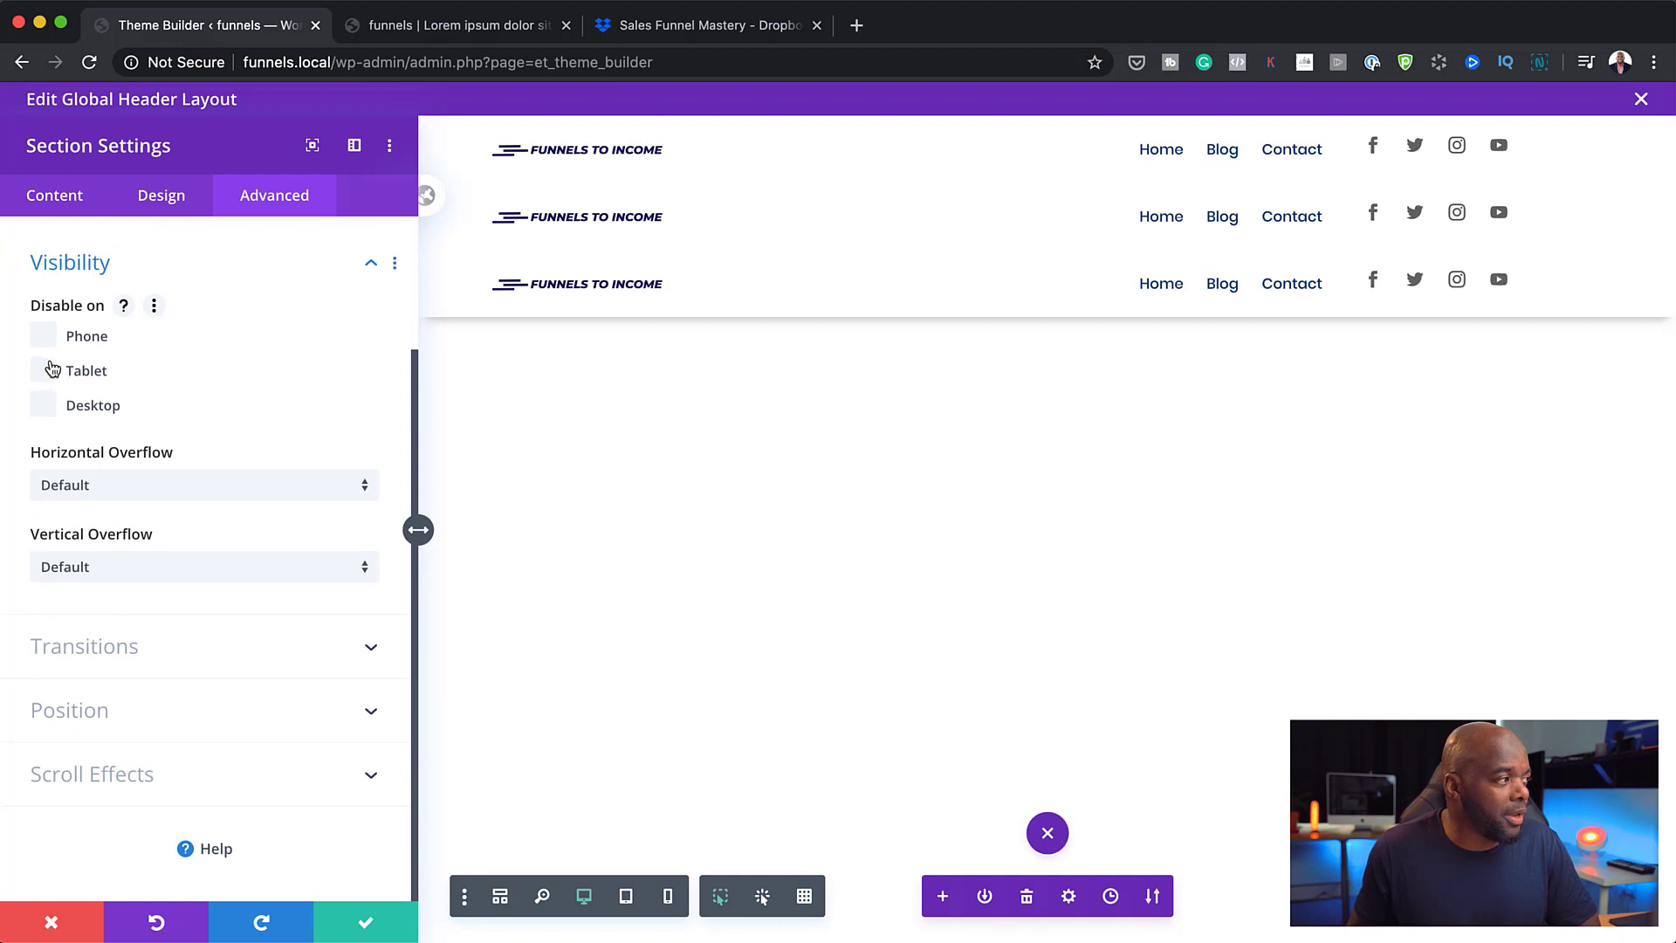
left_click(45, 406)
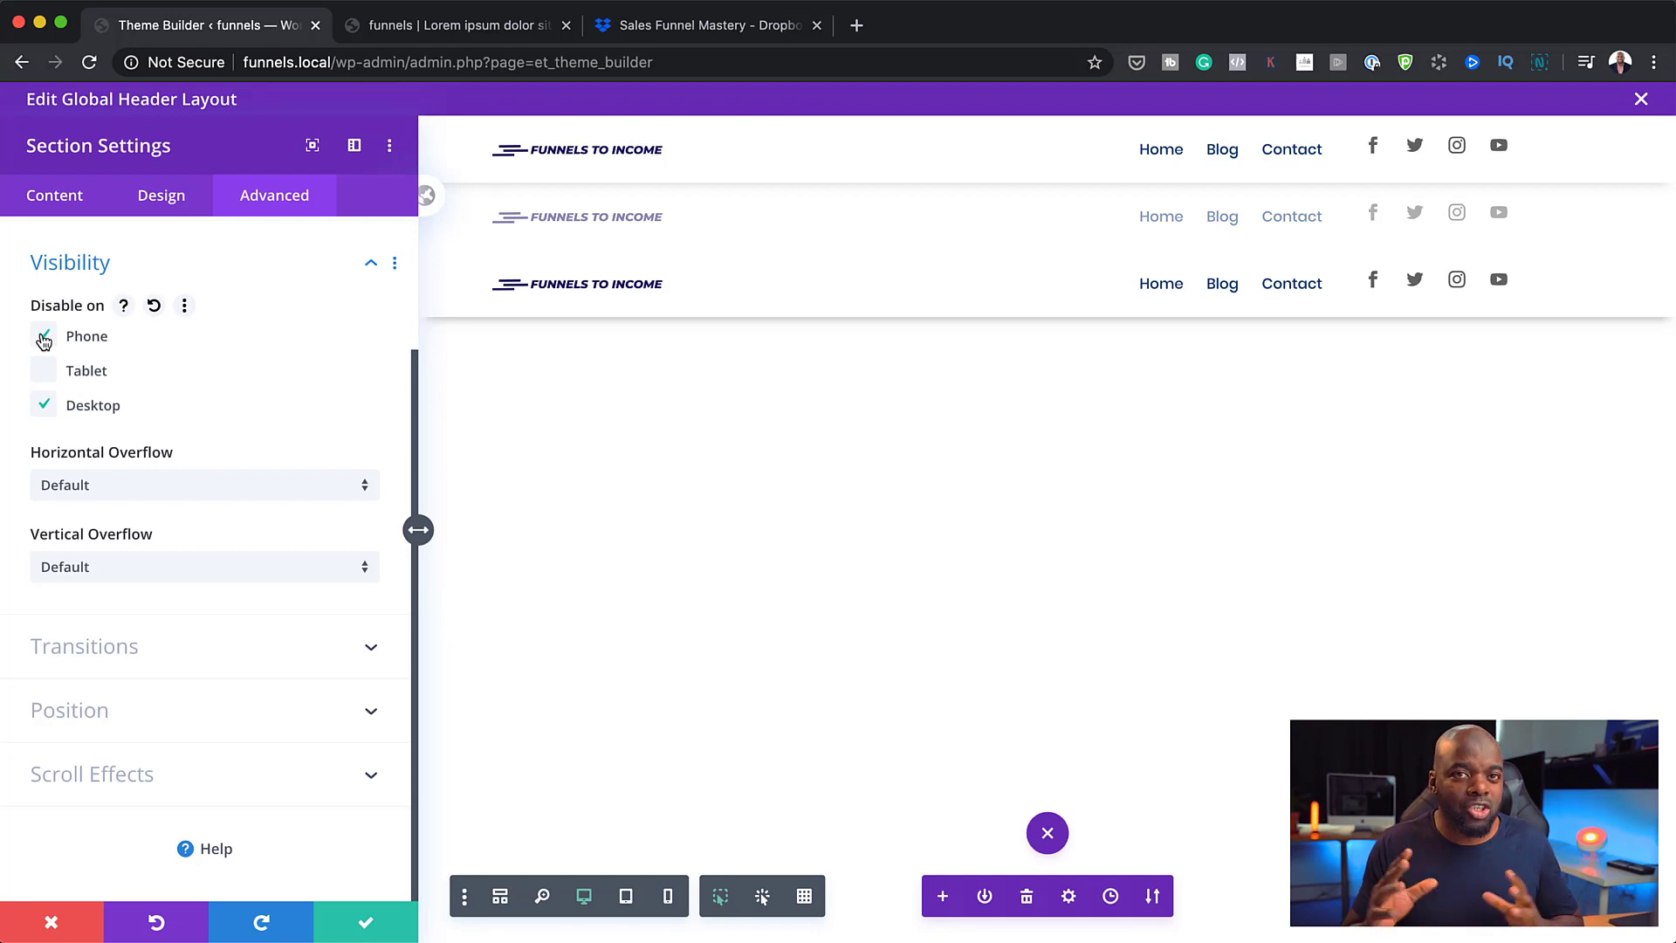
left_click(369, 927)
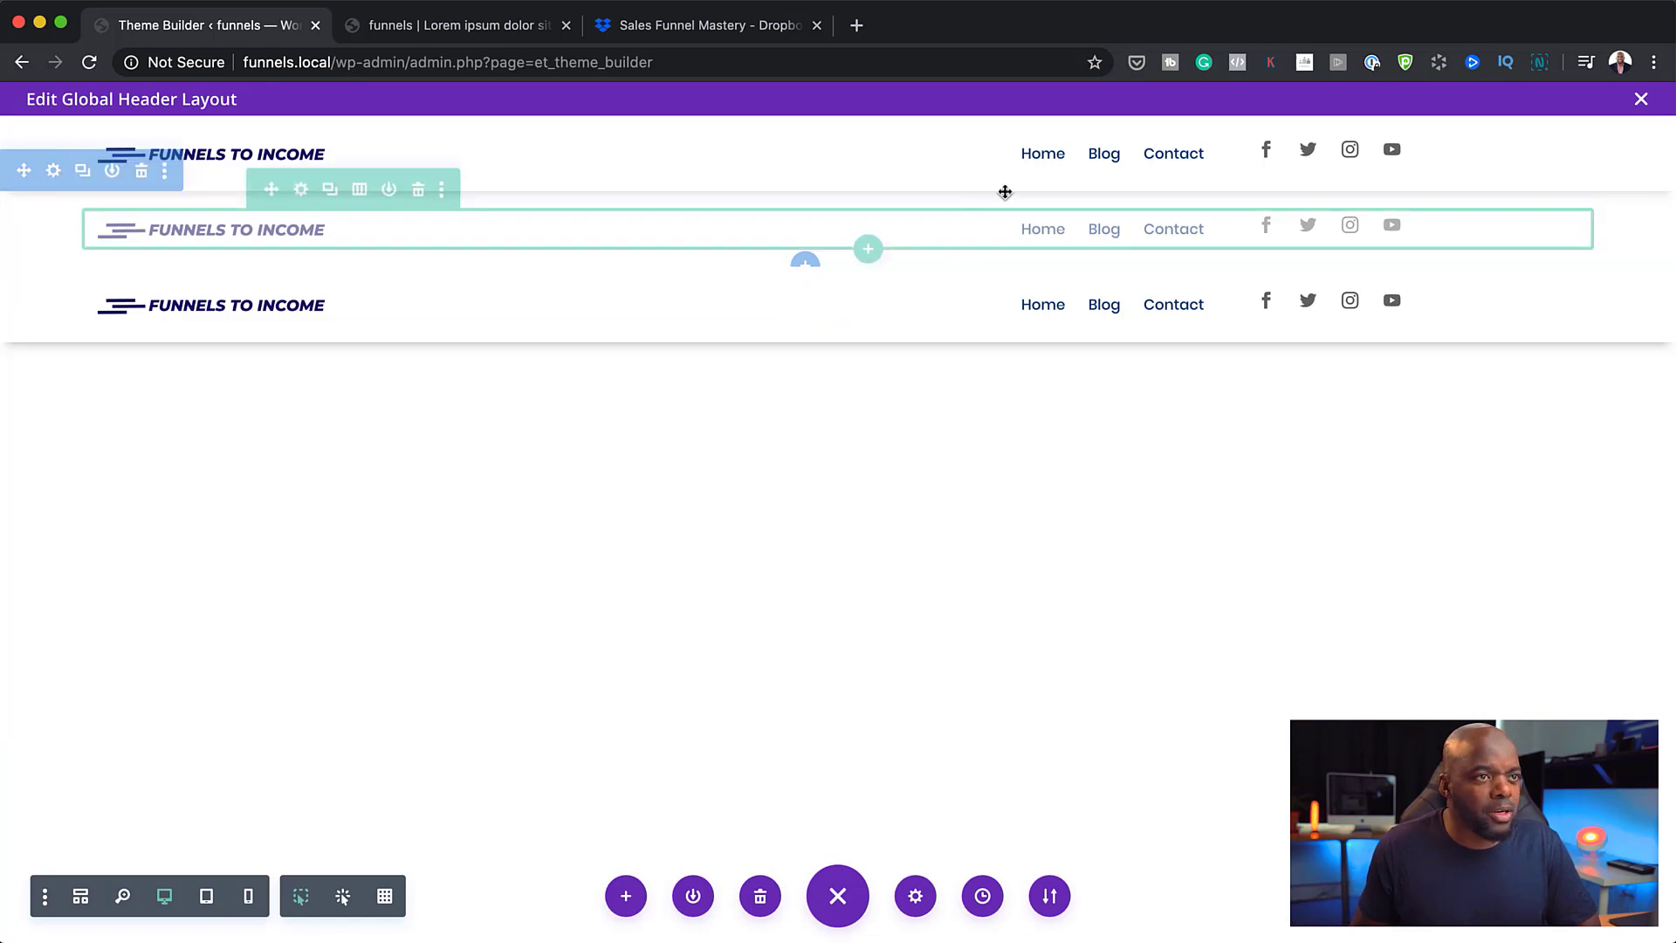
Step: Delete the third column, holding the social icons, from the row in the second header section
left_click(359, 192)
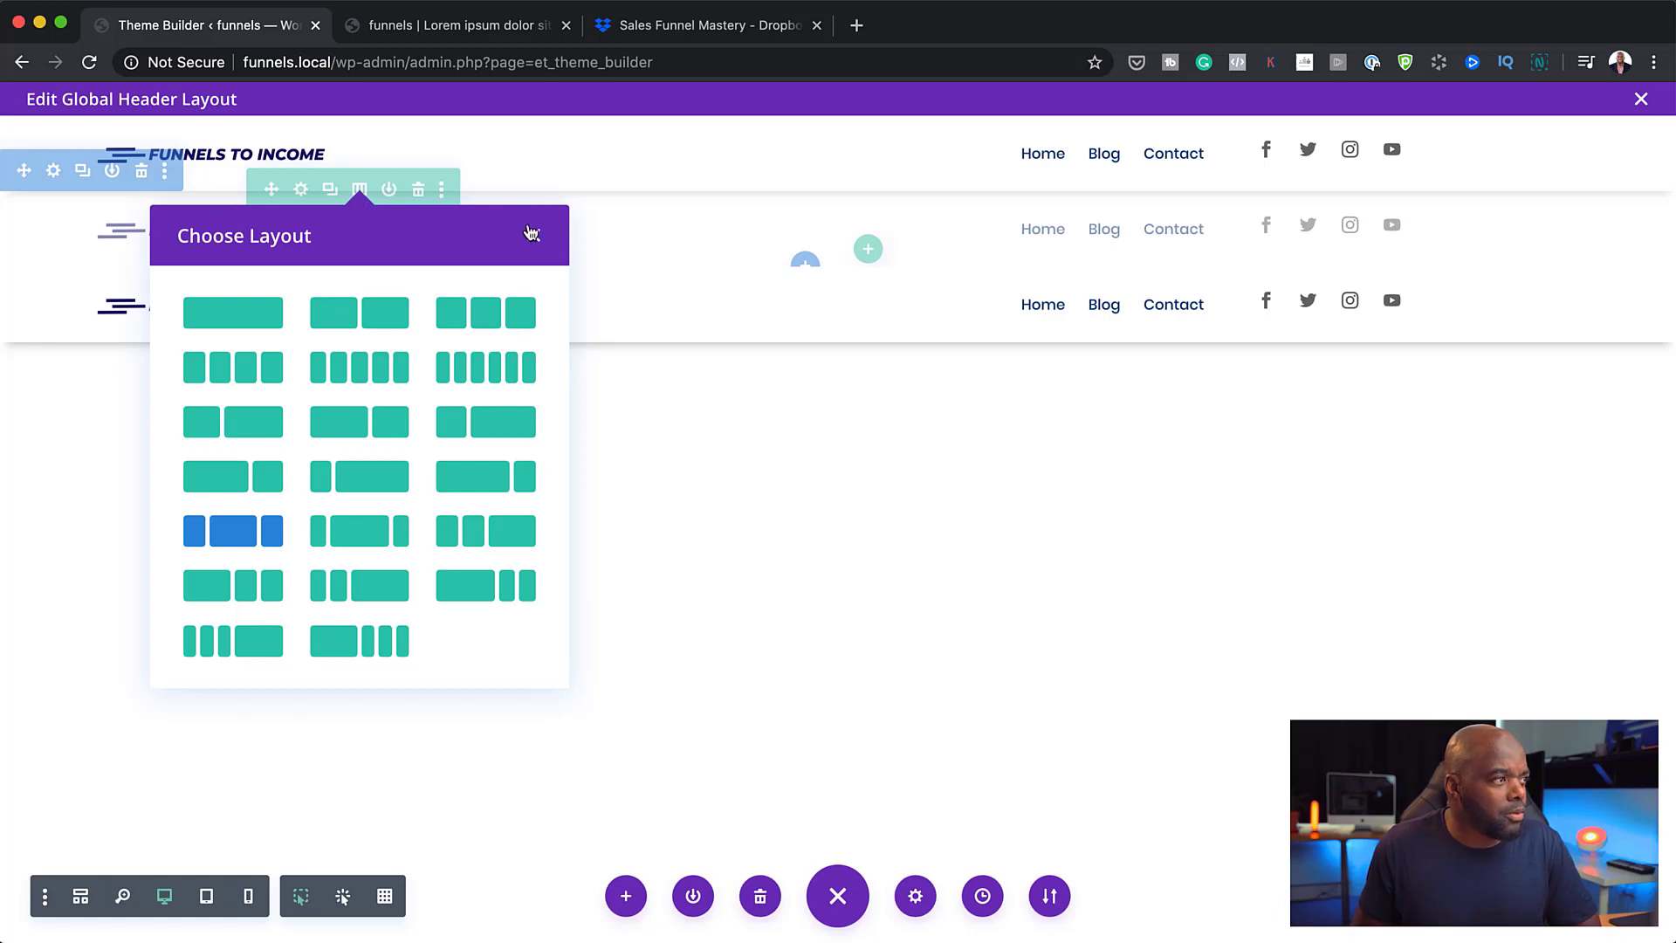
left_click(530, 232)
left_click(301, 194)
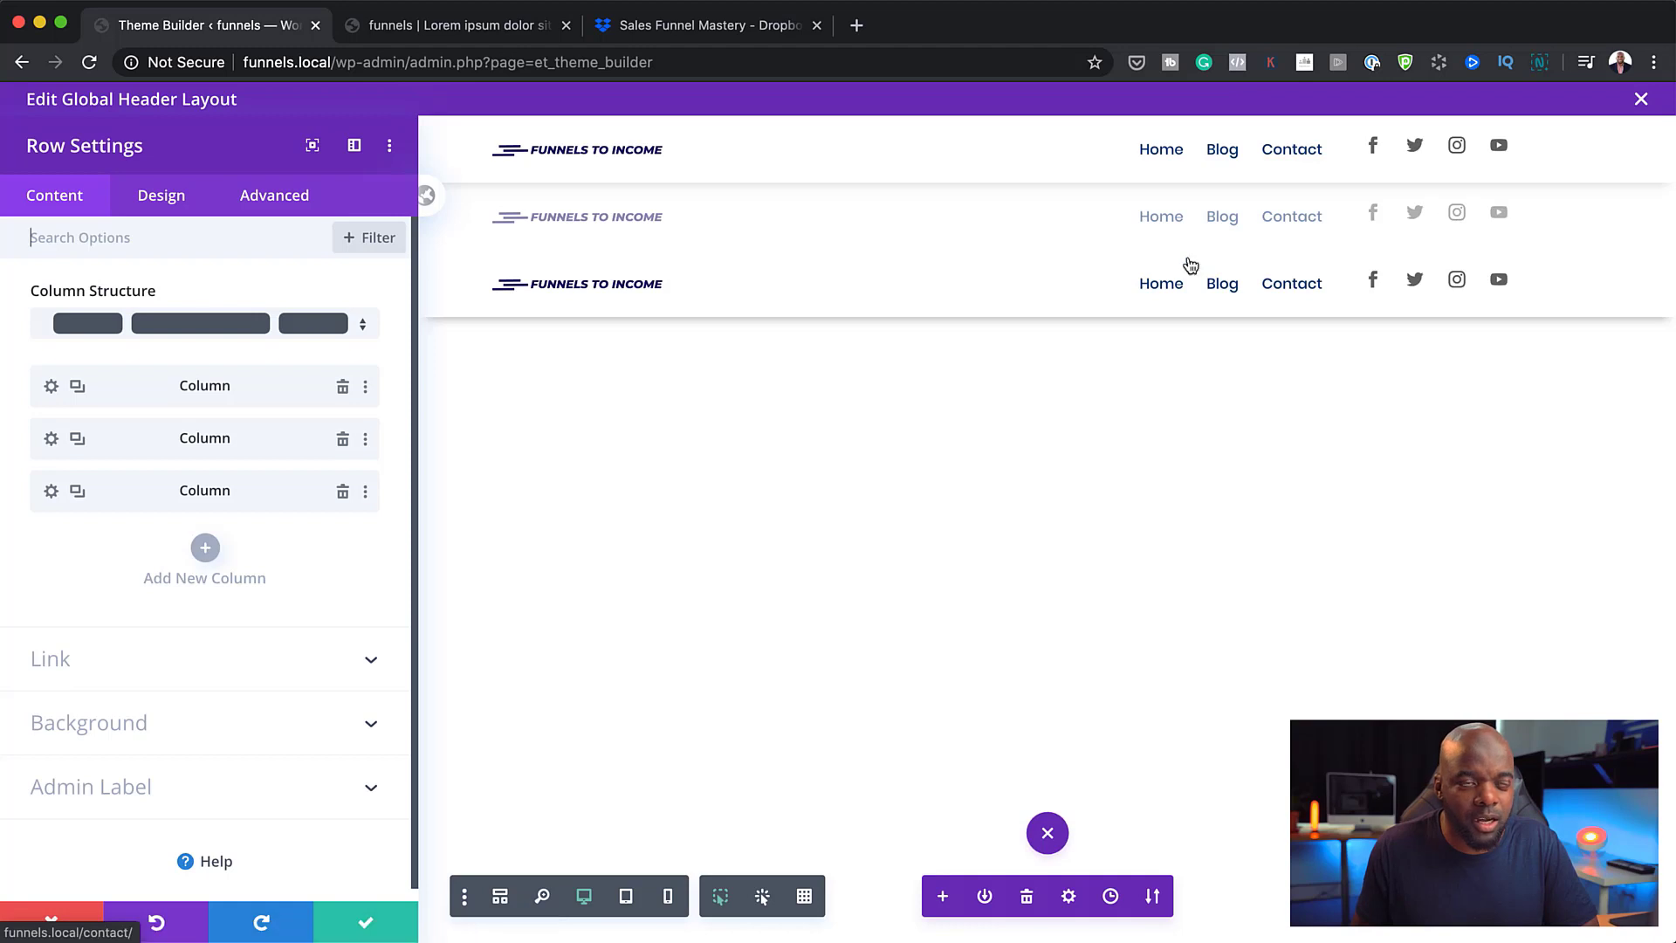
left_click(343, 492)
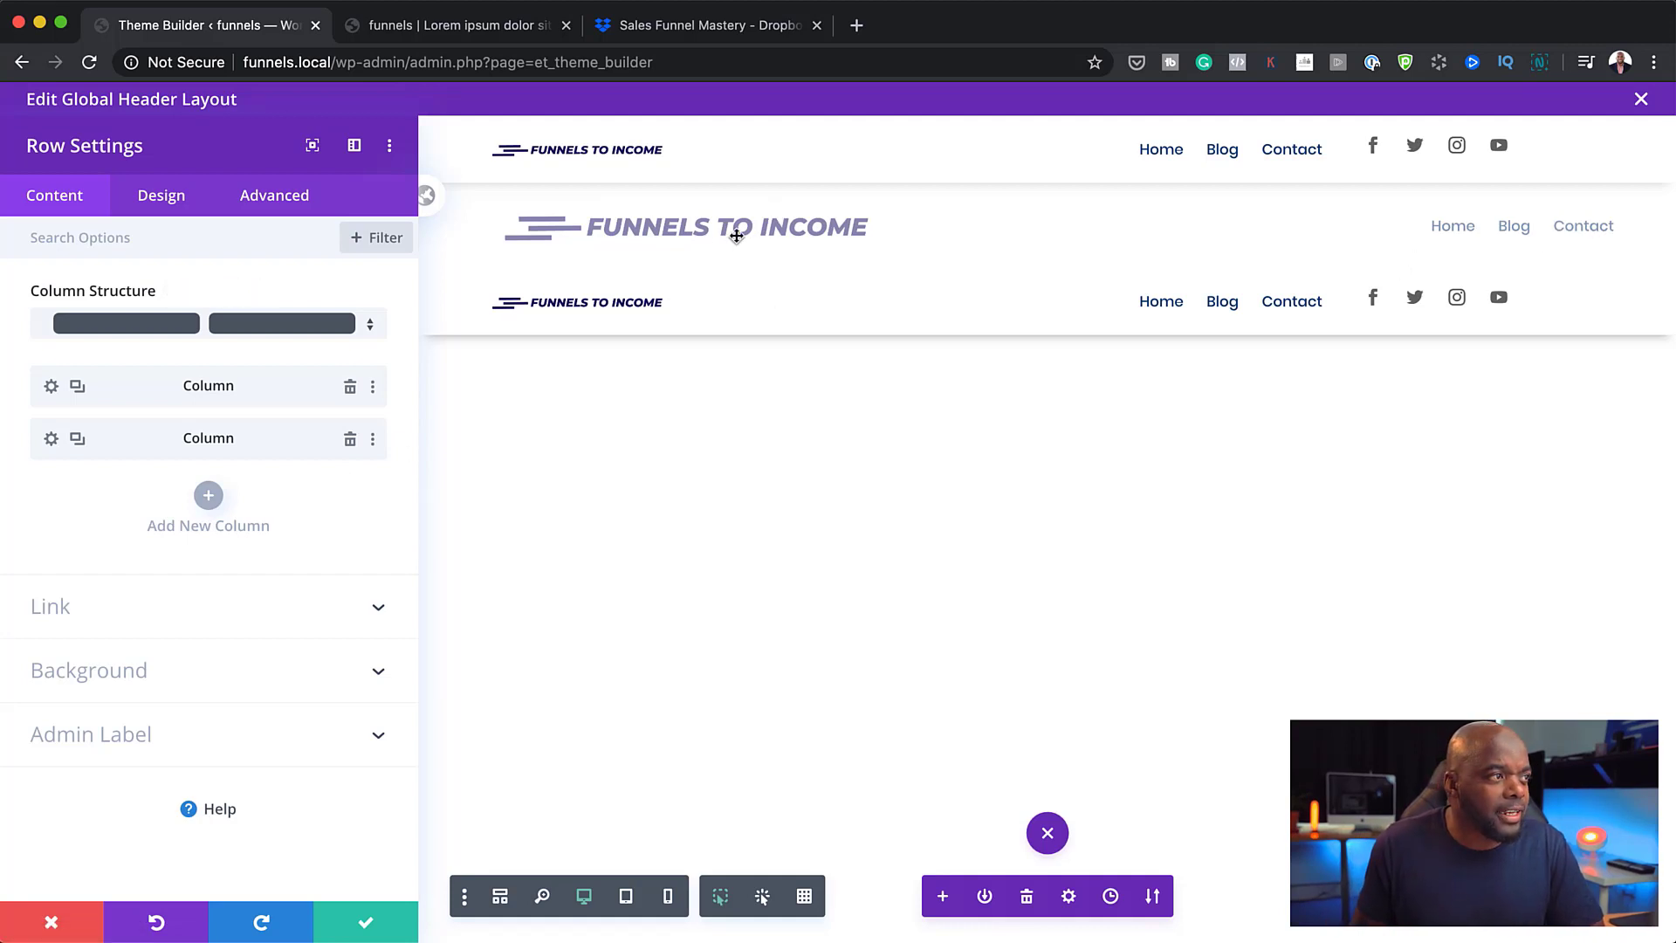
left_click(52, 387)
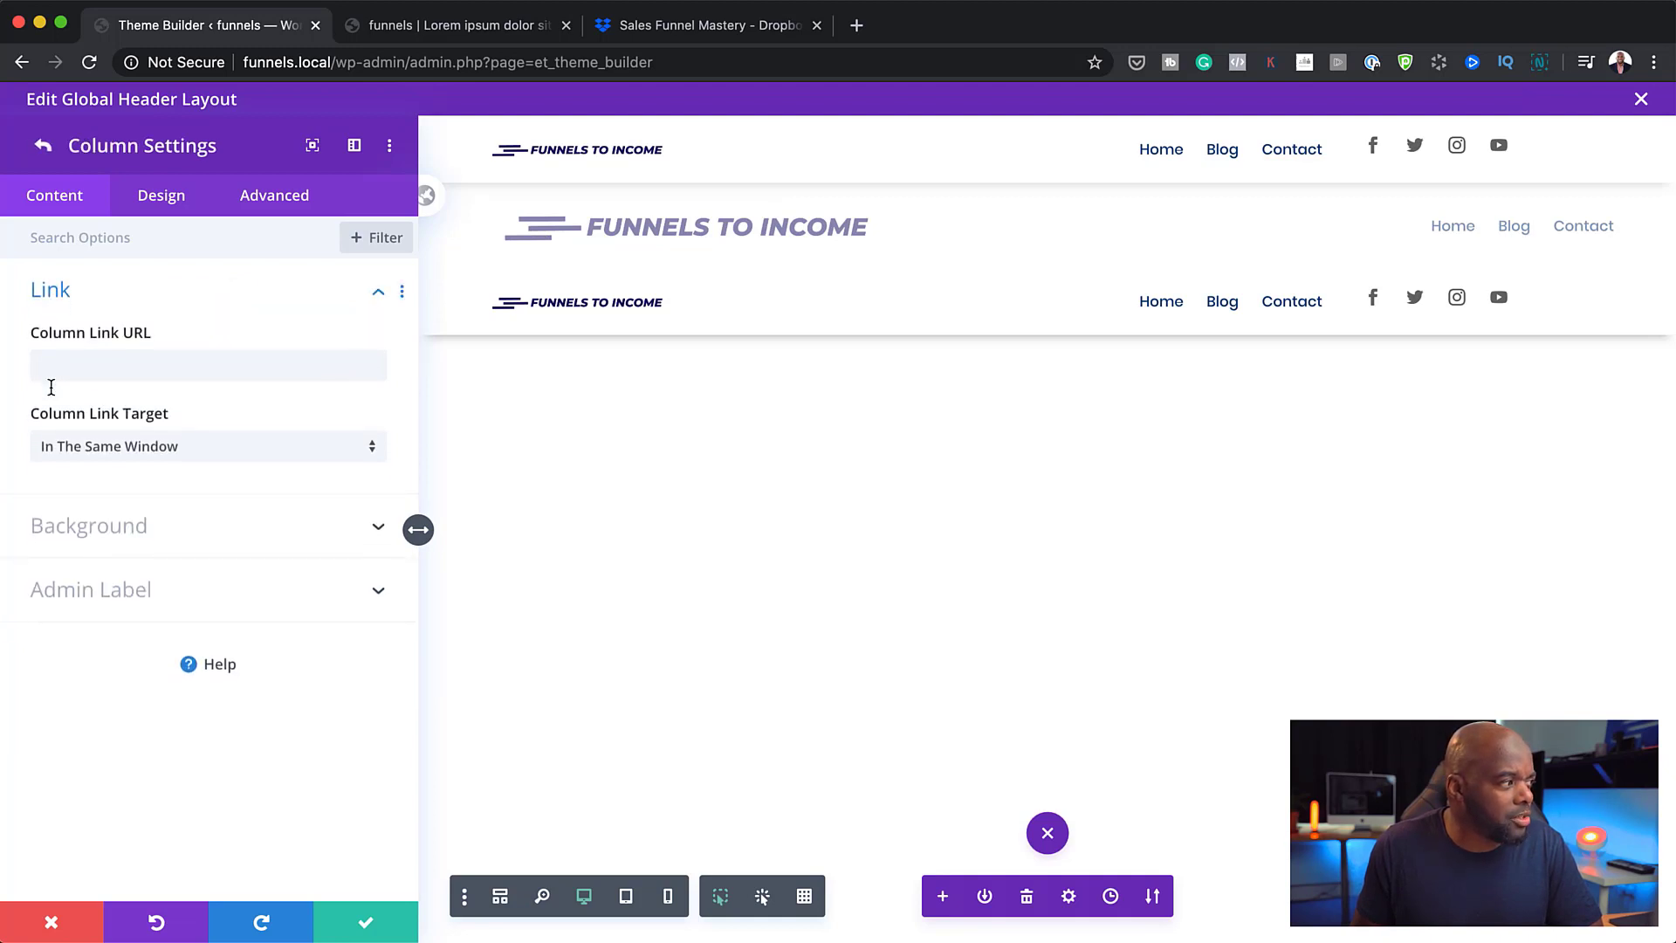
left_click(44, 150)
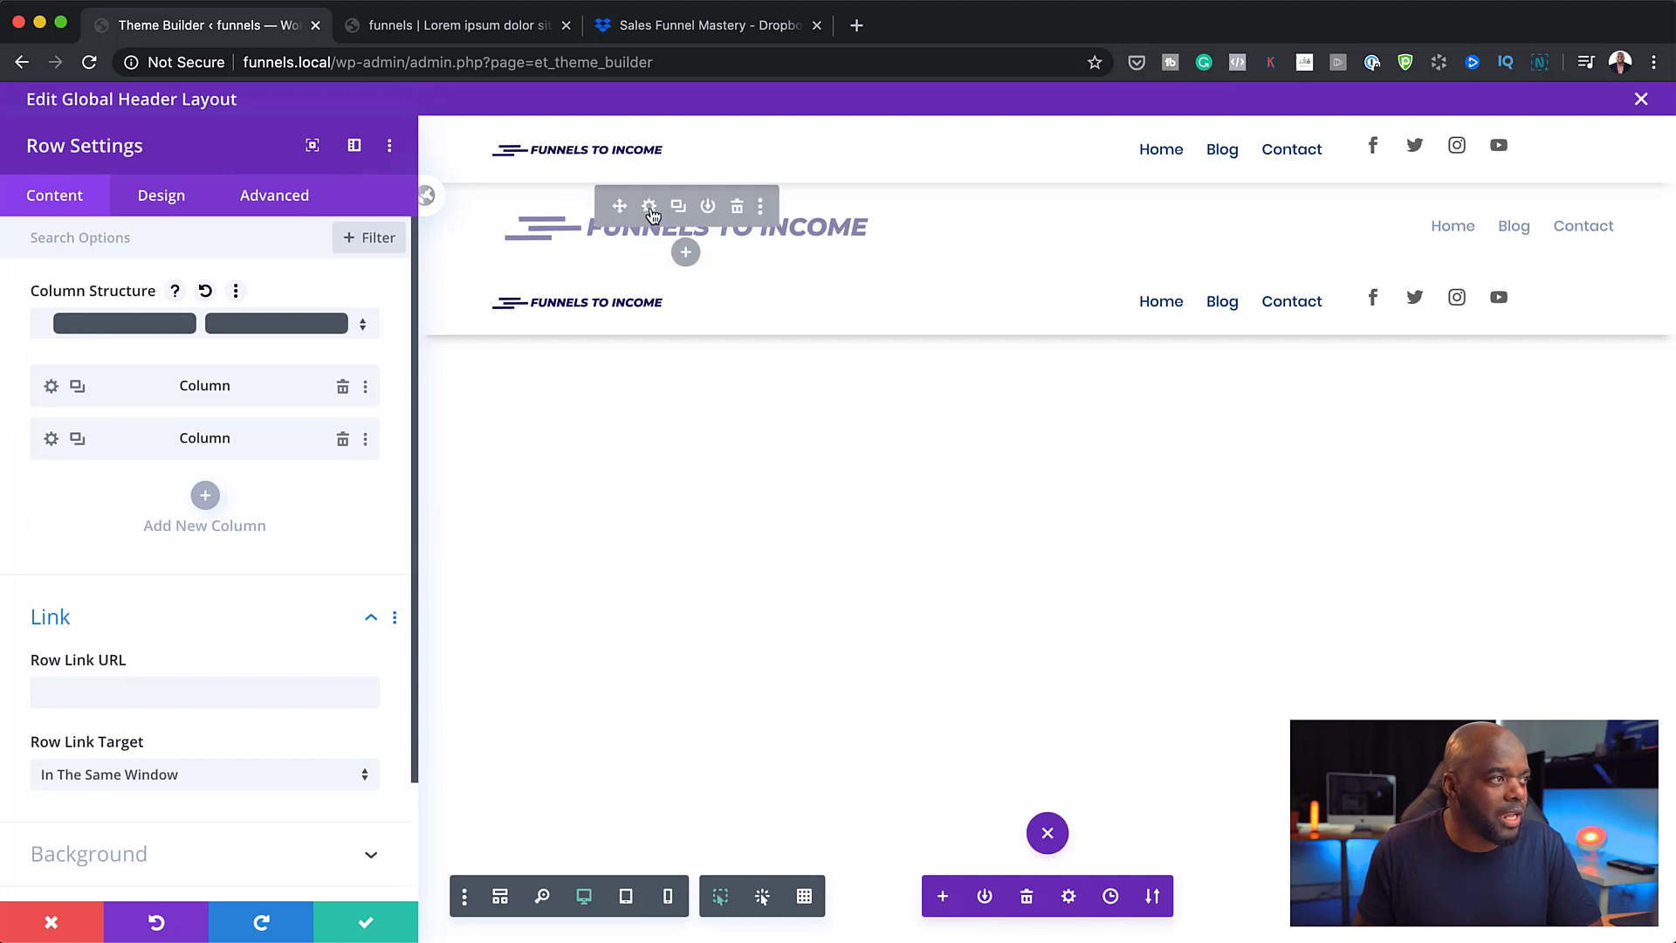
Step: Replace the second section's logo image with the uploaded file funnelstoincome-logo-icon.png from the Desktop folder
left_click(651, 208)
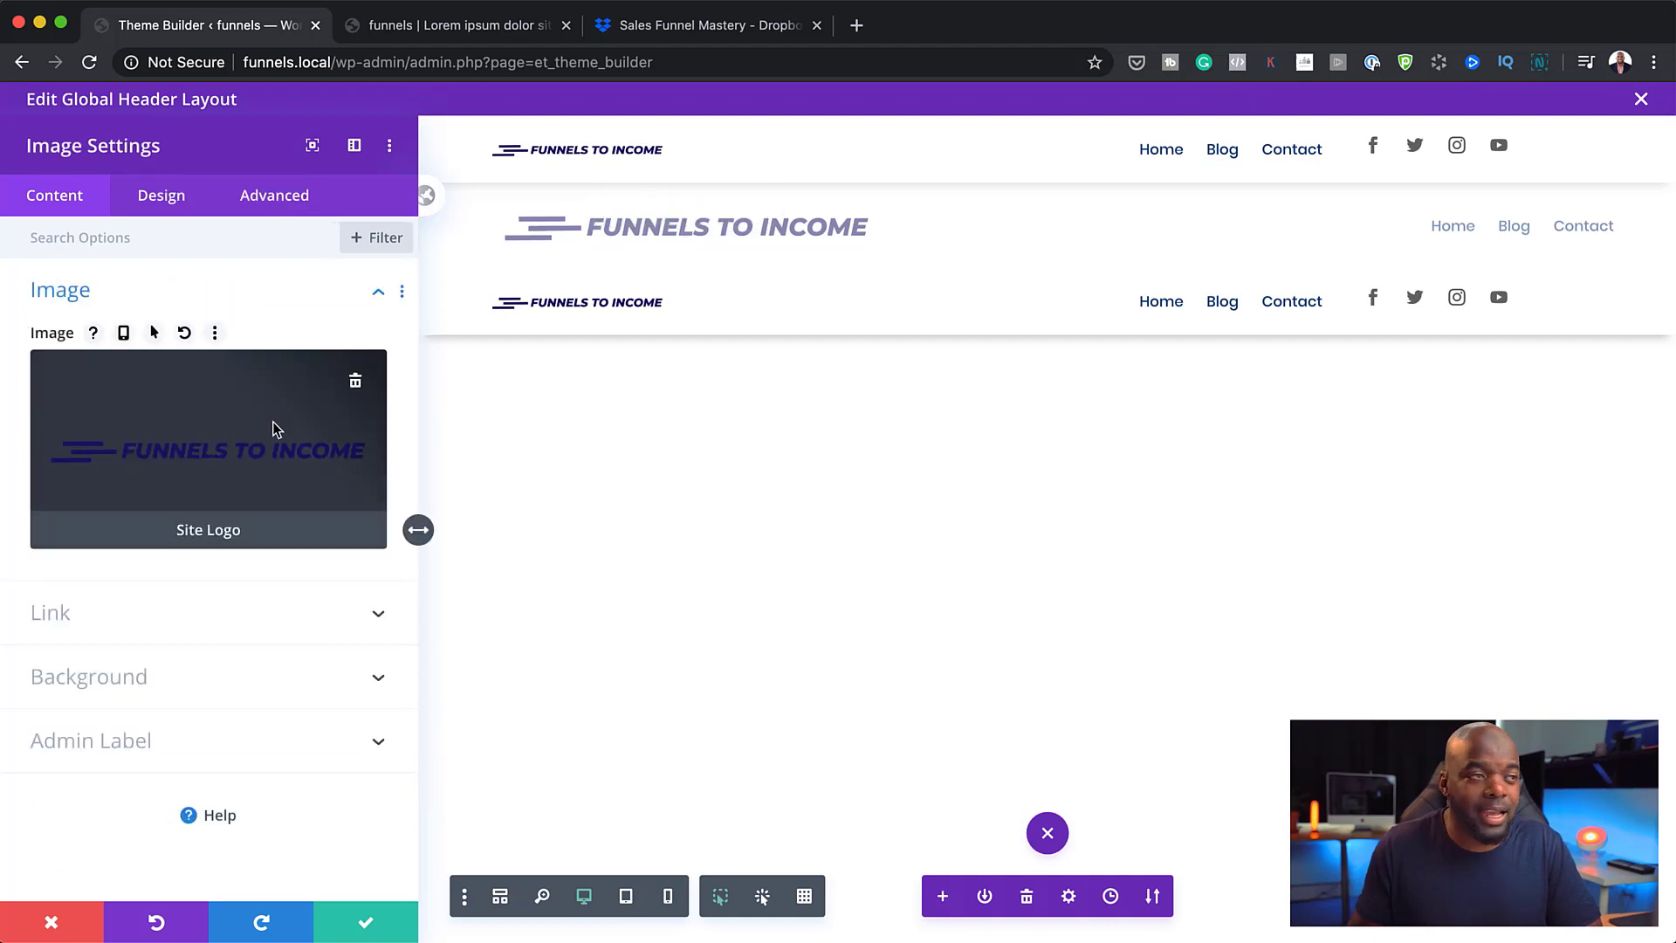
left_click(355, 381)
left_click(208, 434)
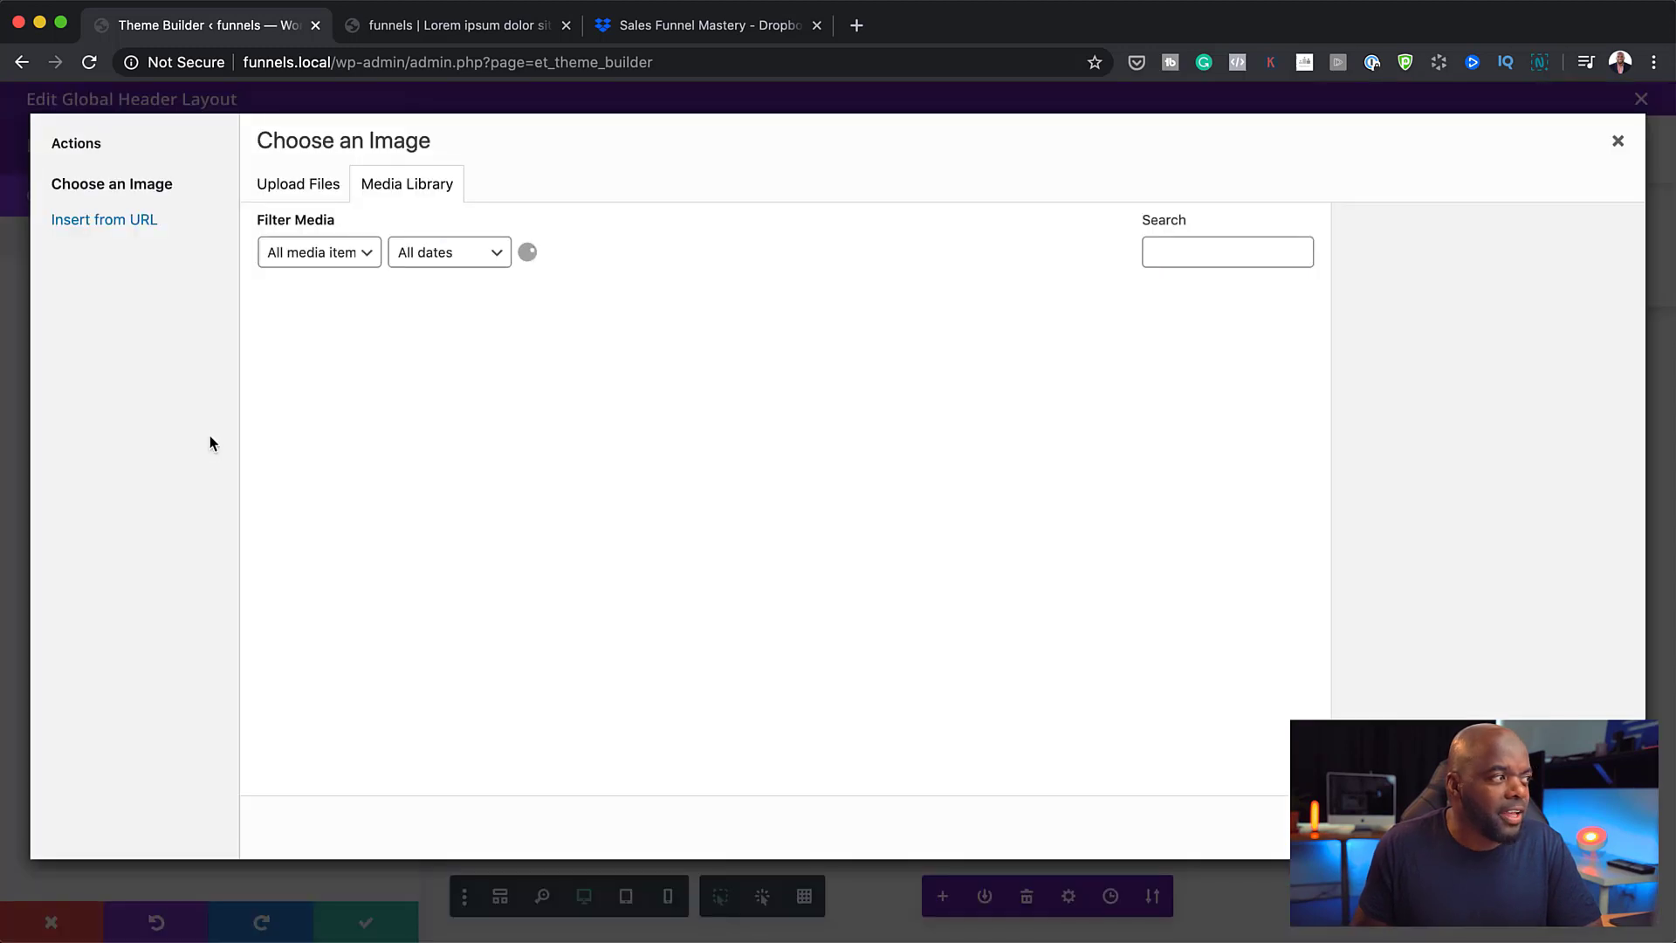
left_click(322, 187)
left_click(967, 494)
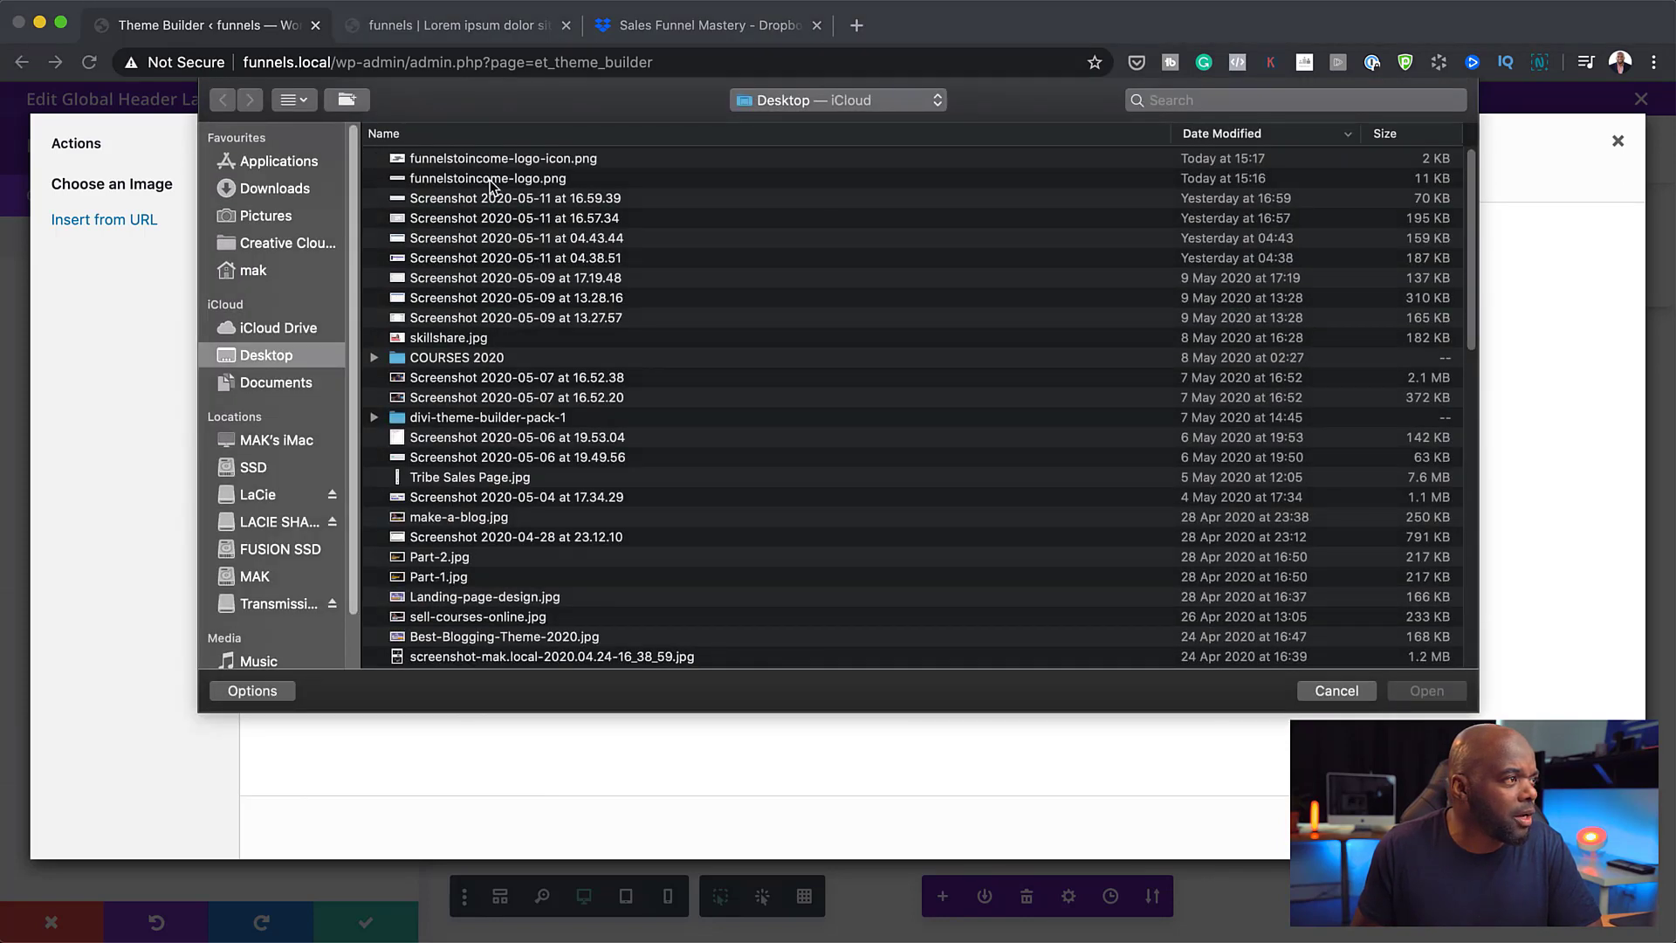
left_click(502, 159)
left_click(1407, 690)
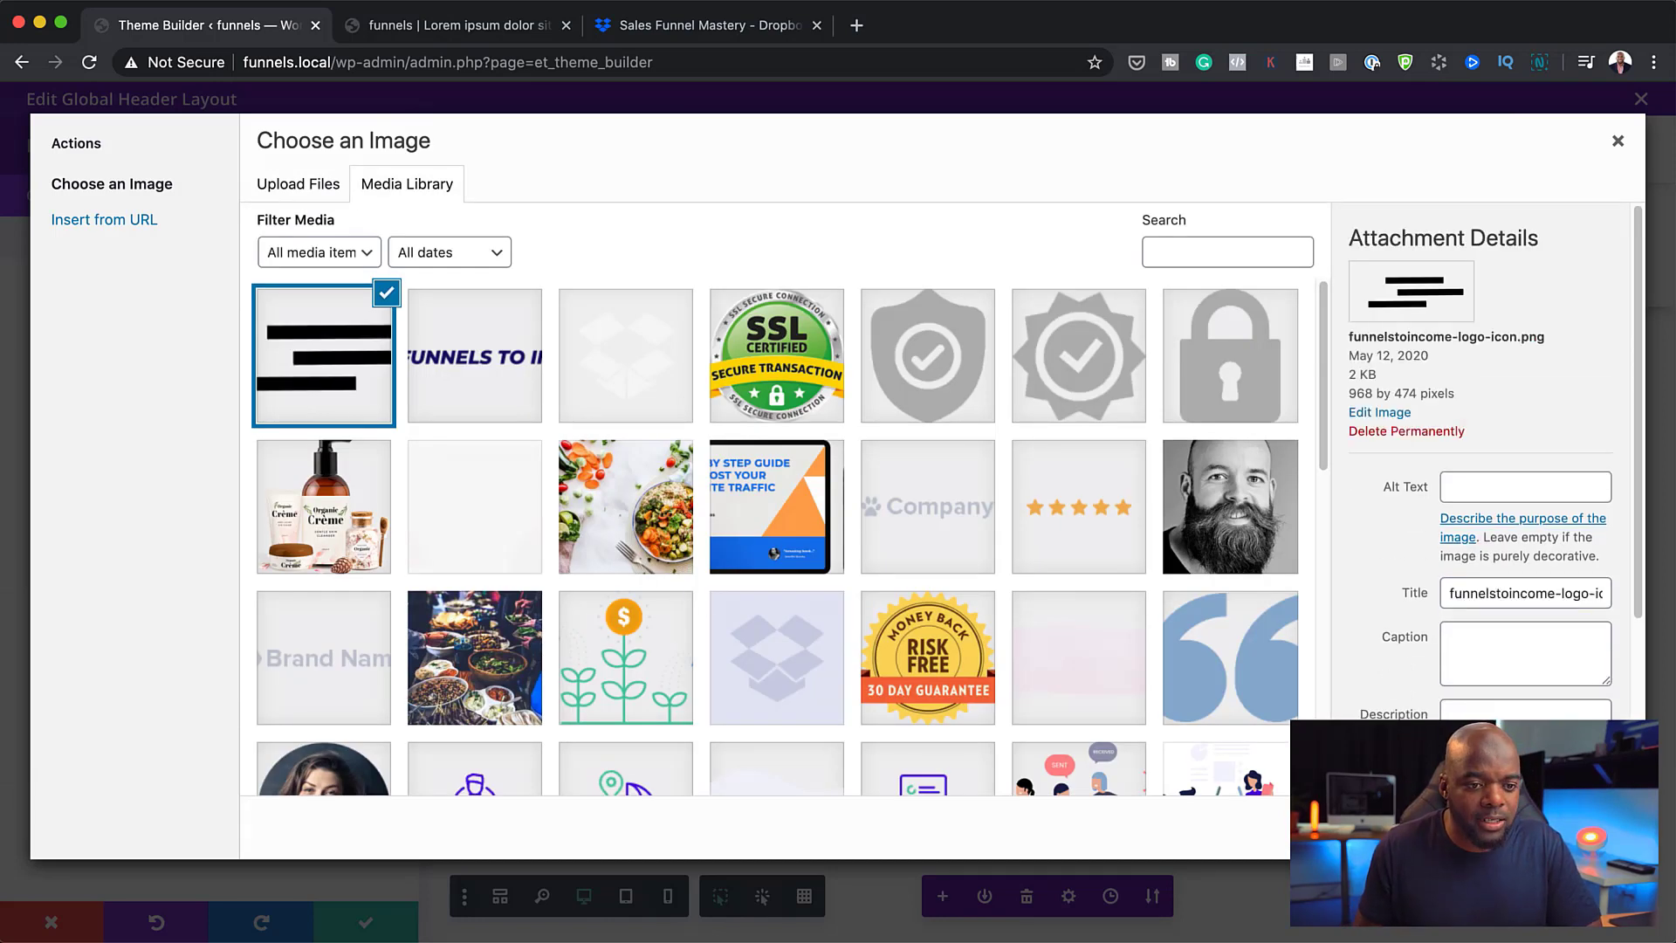
left_click(1562, 827)
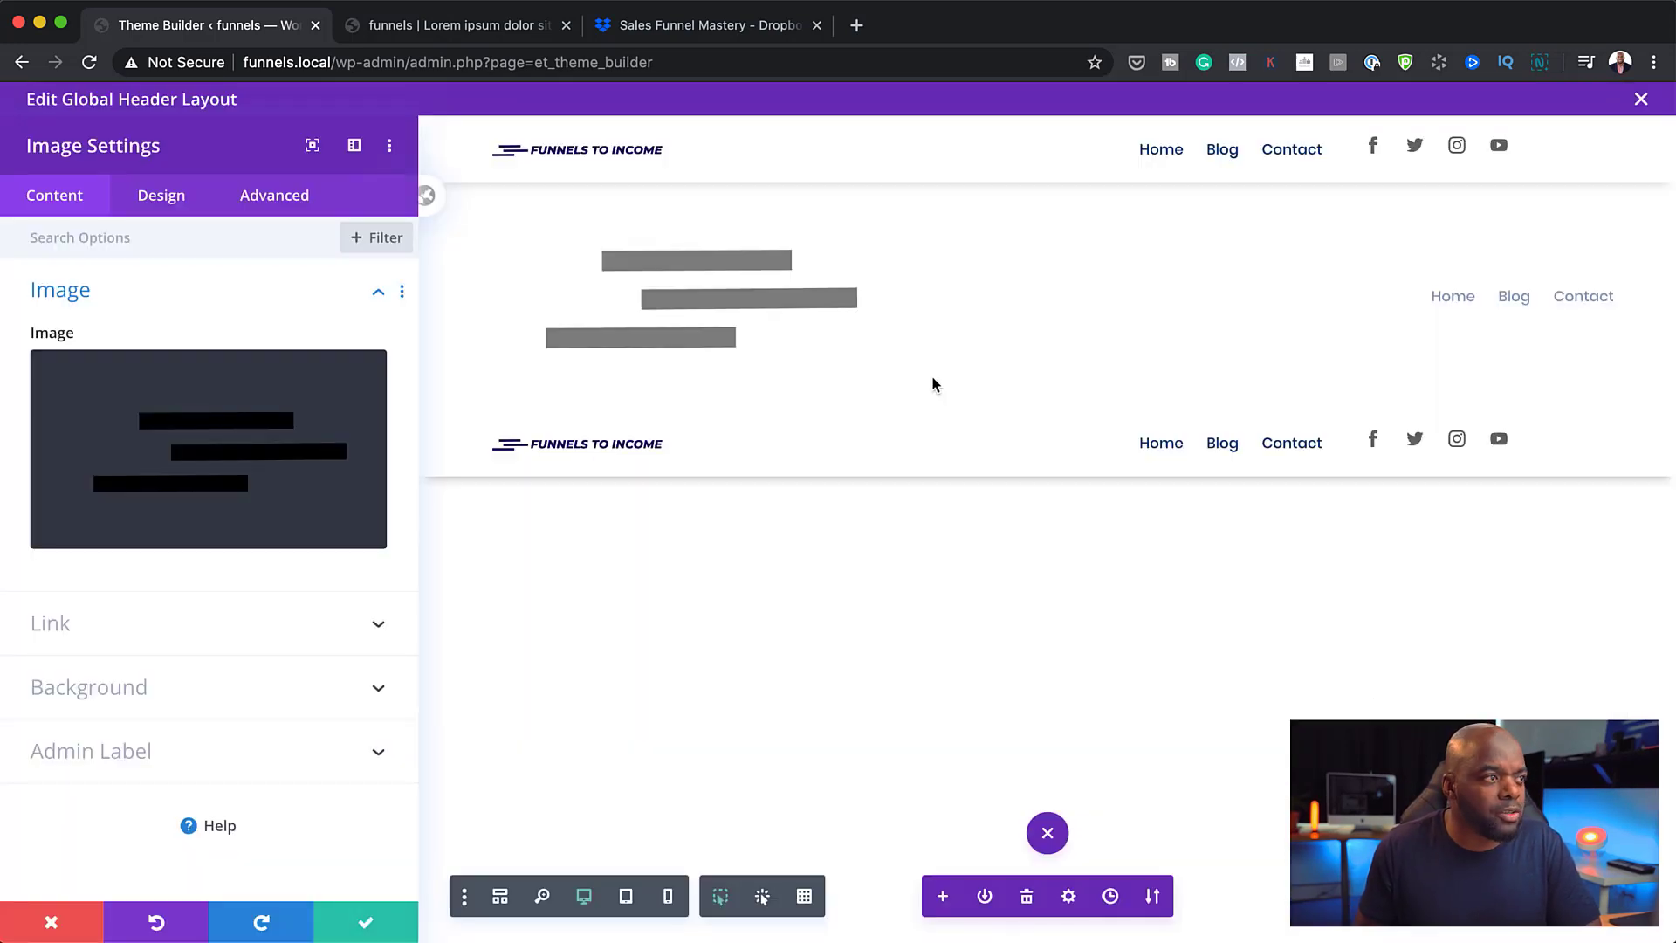
Step: Set the second section's icon logo width to 24% in its sizing options and save the image settings
left_click(165, 193)
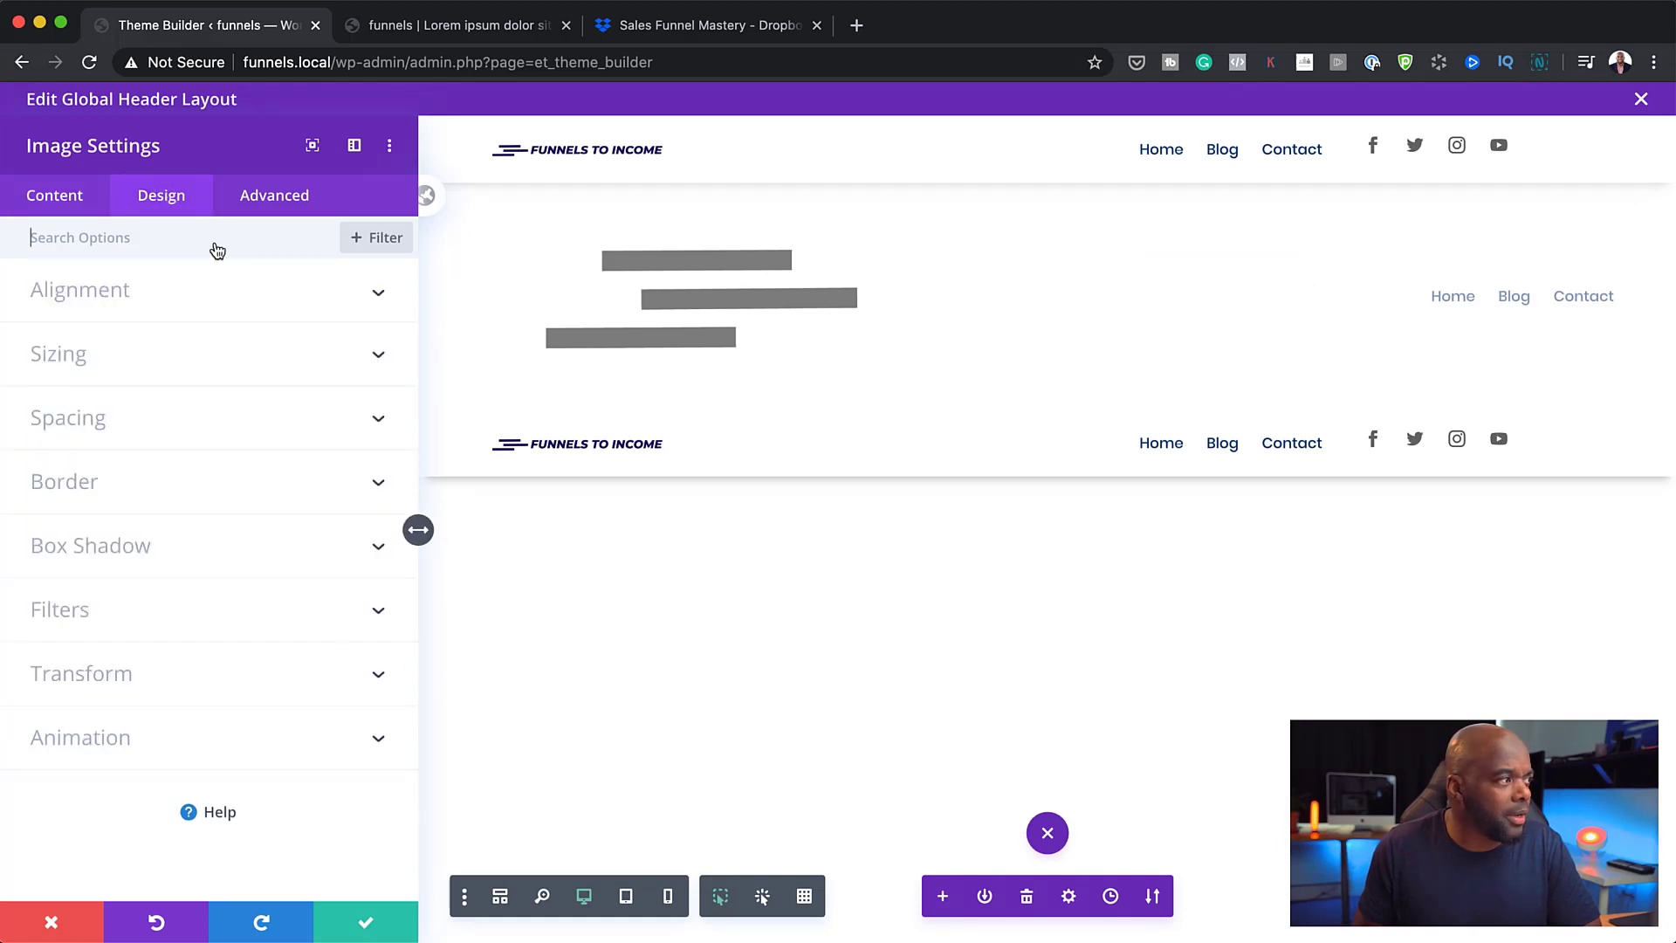
left_click(86, 367)
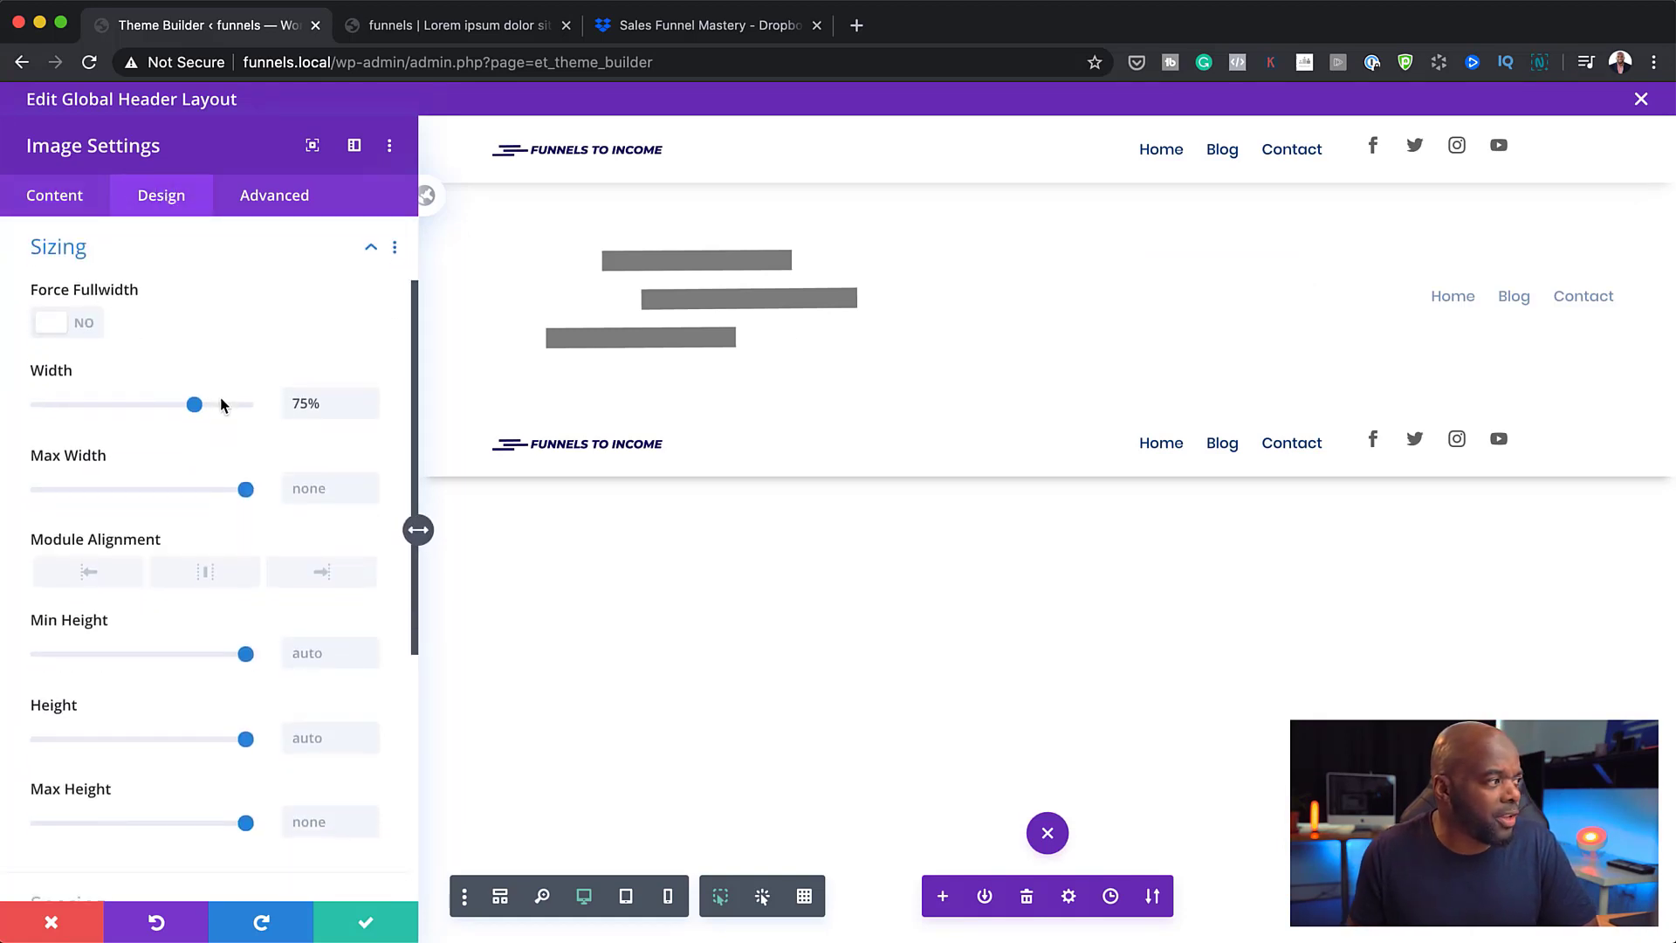
left_click_drag(196, 407, 88, 416)
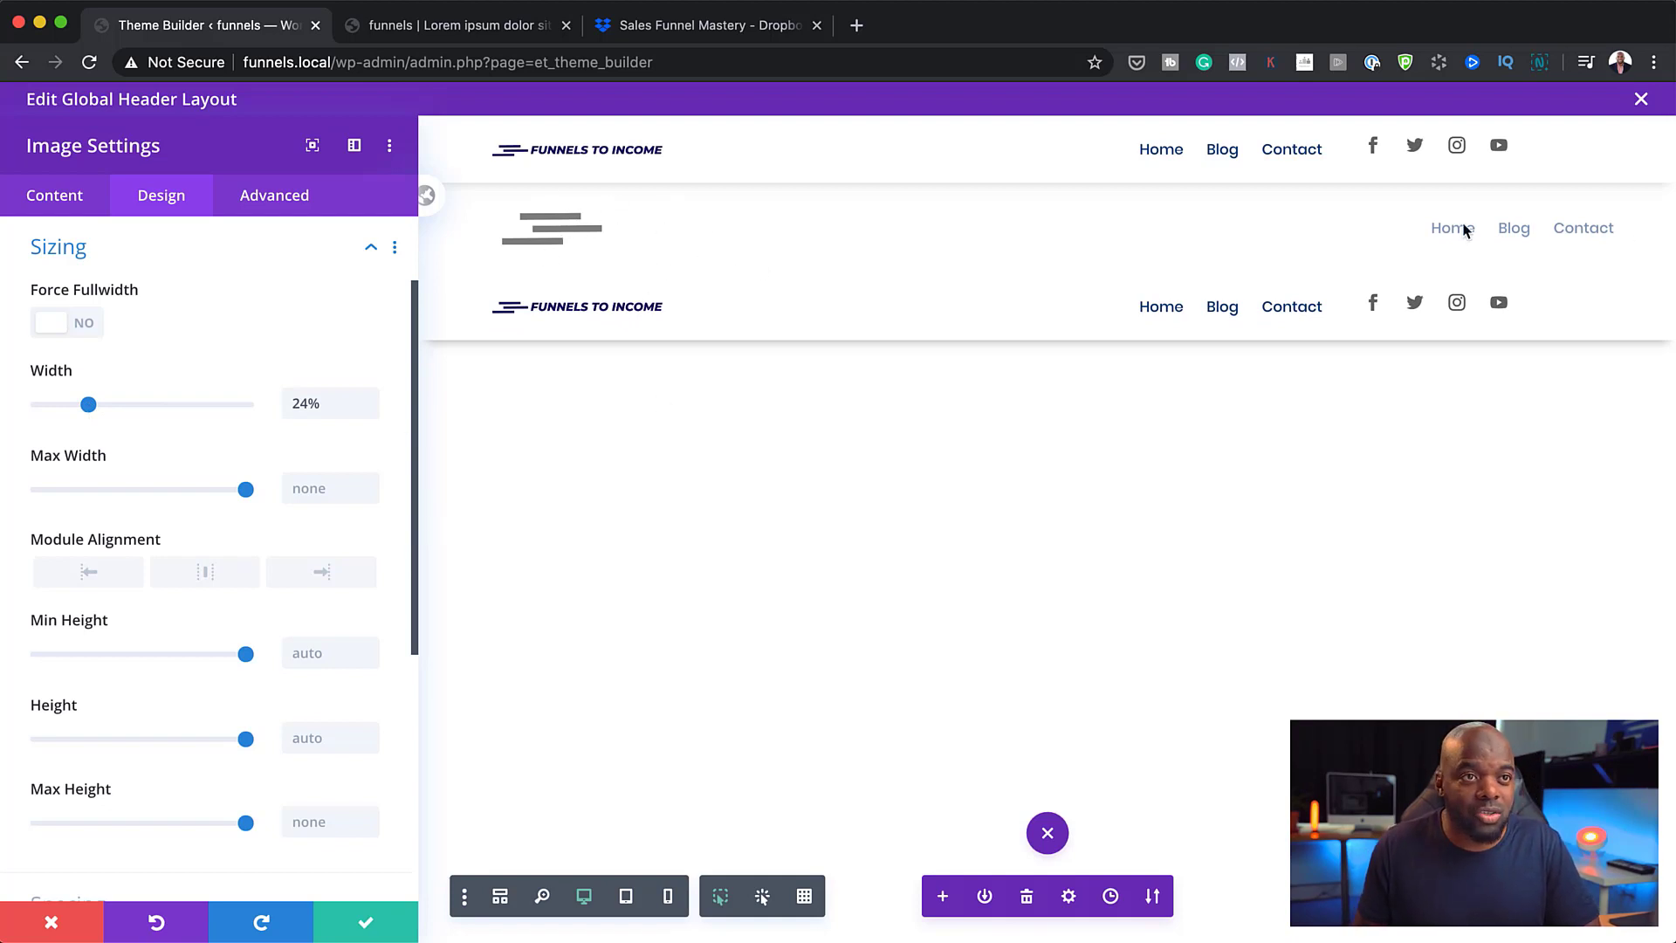
left_click(366, 929)
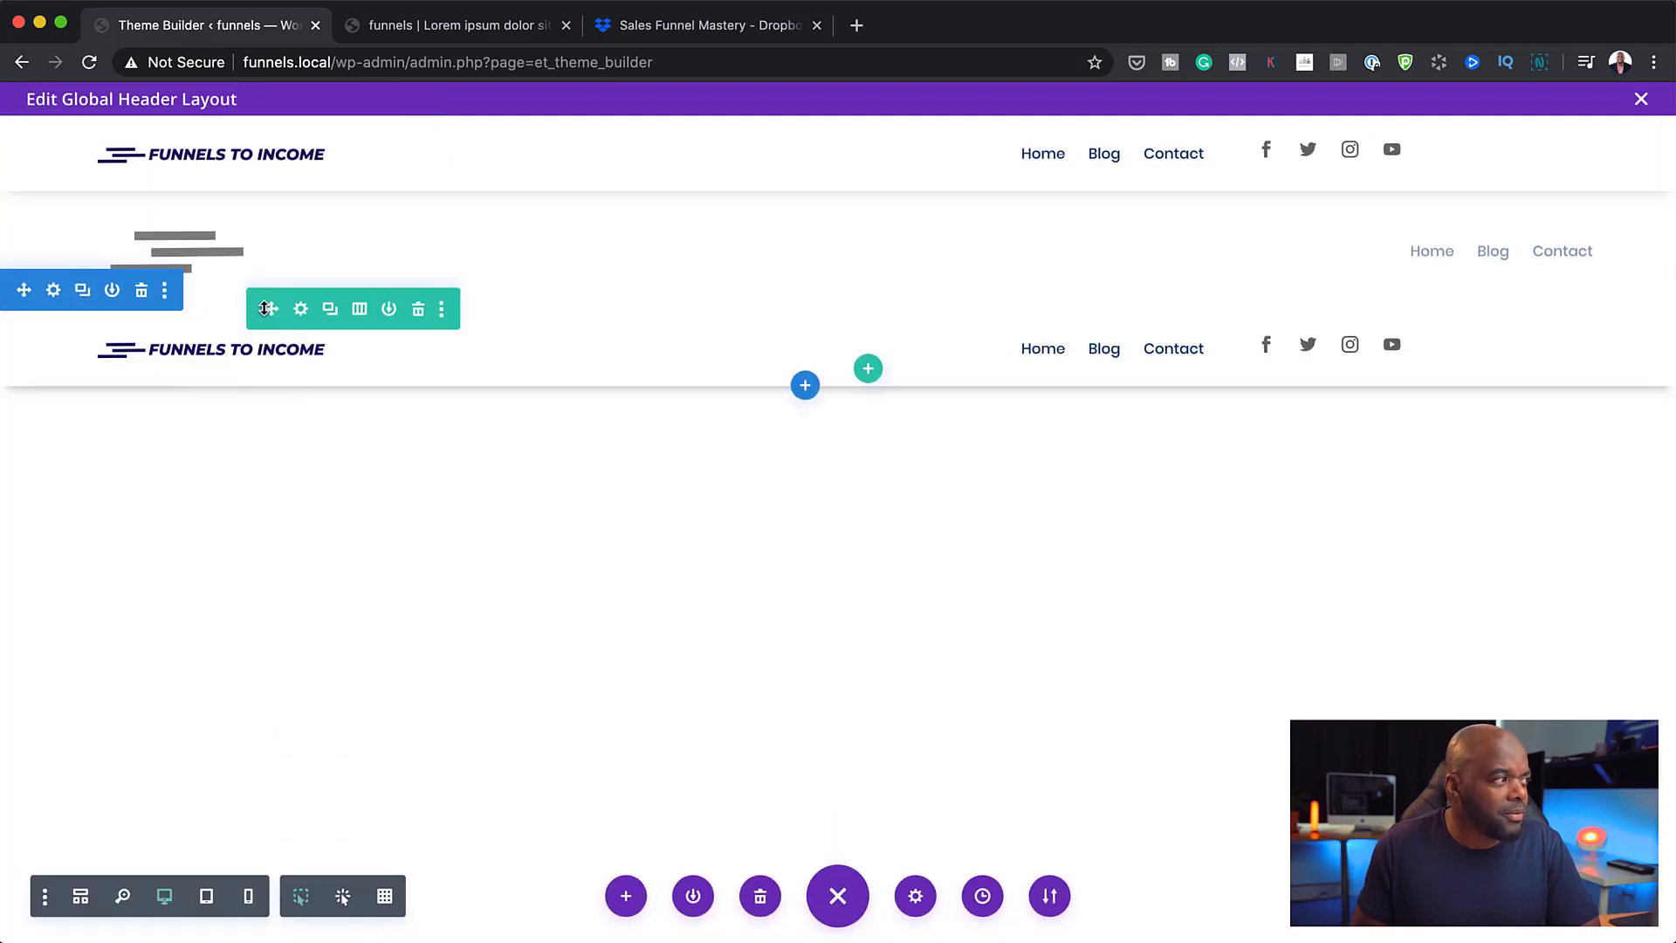
Step: Delete the third header section and duplicate the second section to replace it
left_click(141, 292)
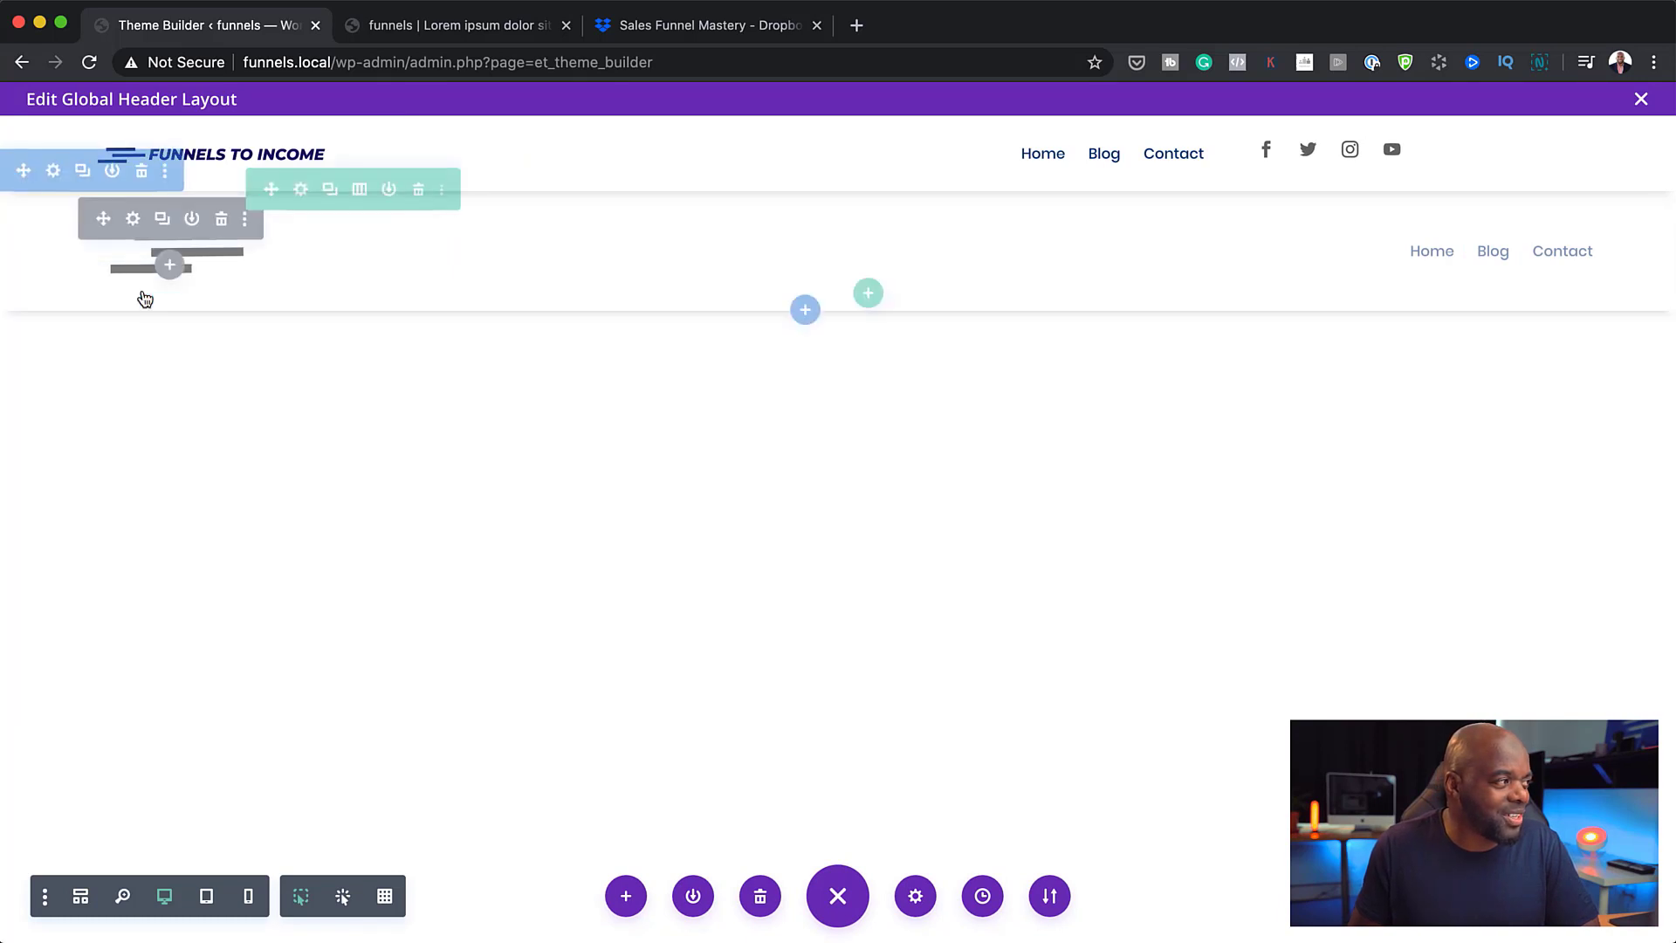
left_click(83, 175)
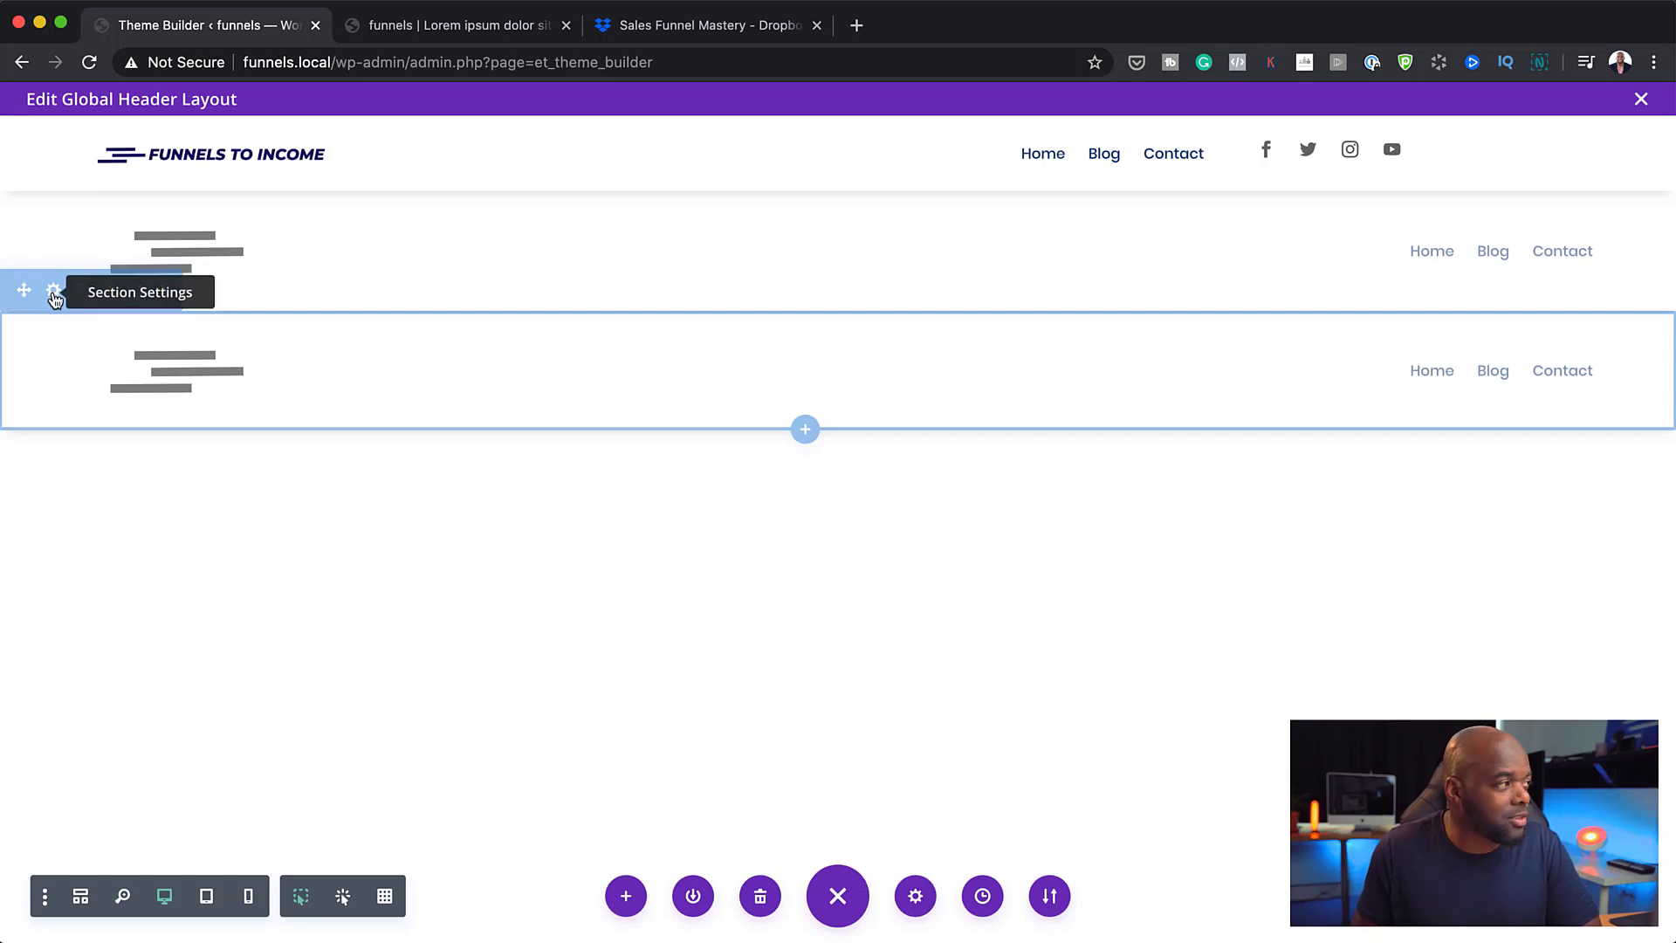
Step: Disable the duplicated third section on Tablet and Desktop, enable it on Phone, and save the section settings
left_click(55, 295)
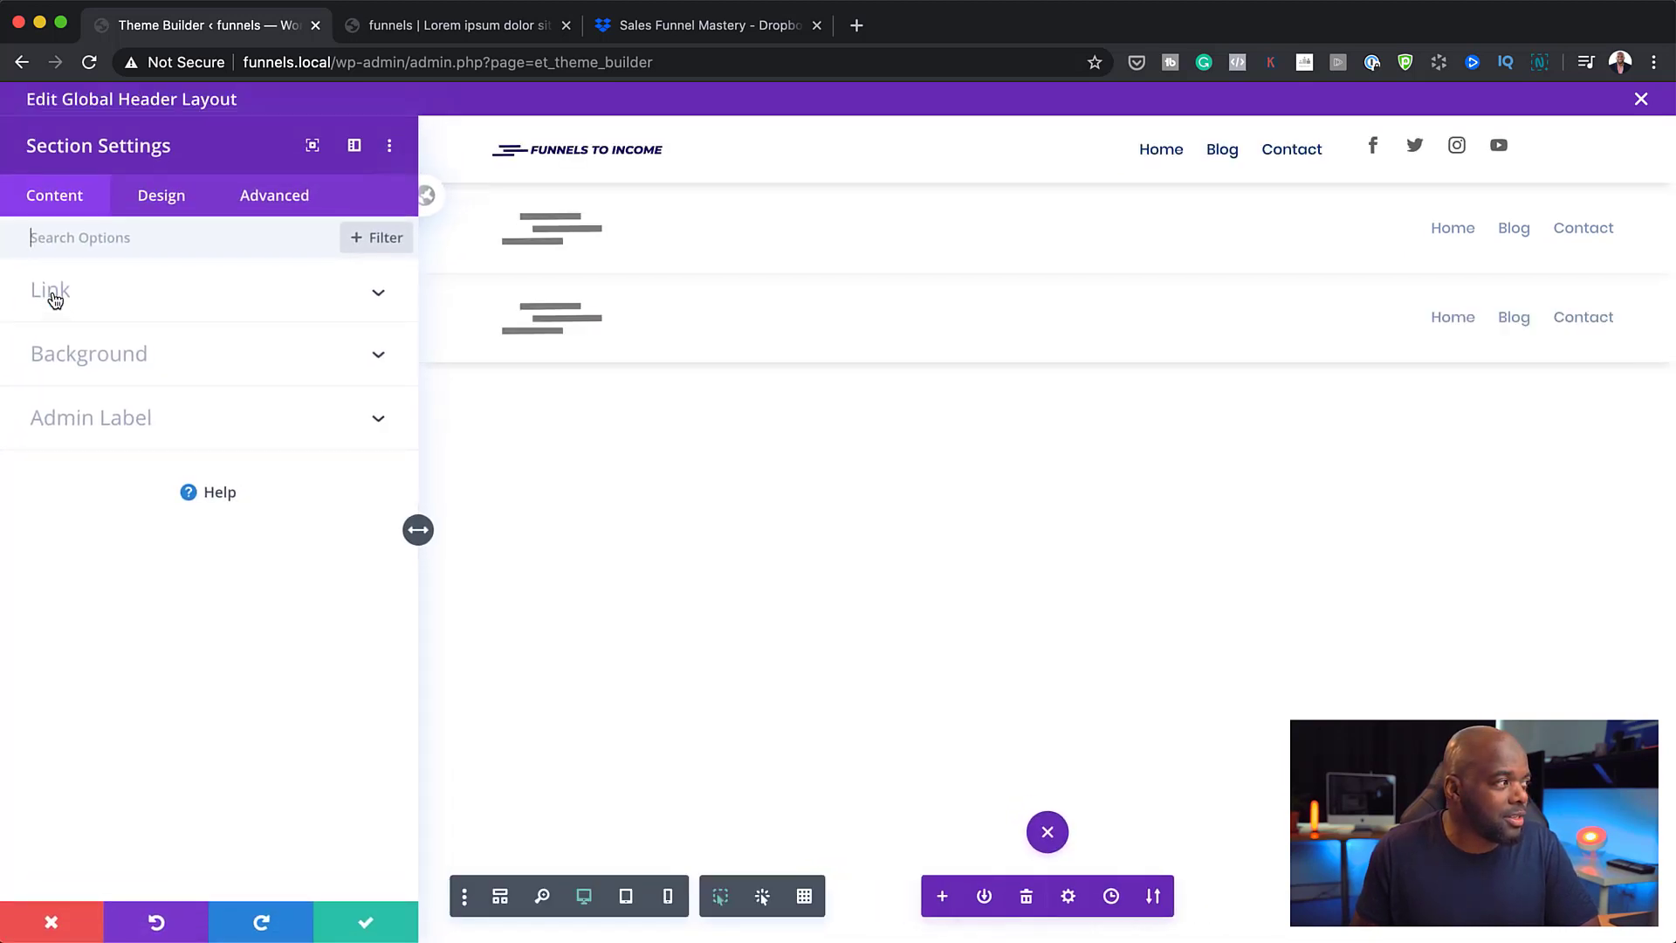
left_click(306, 202)
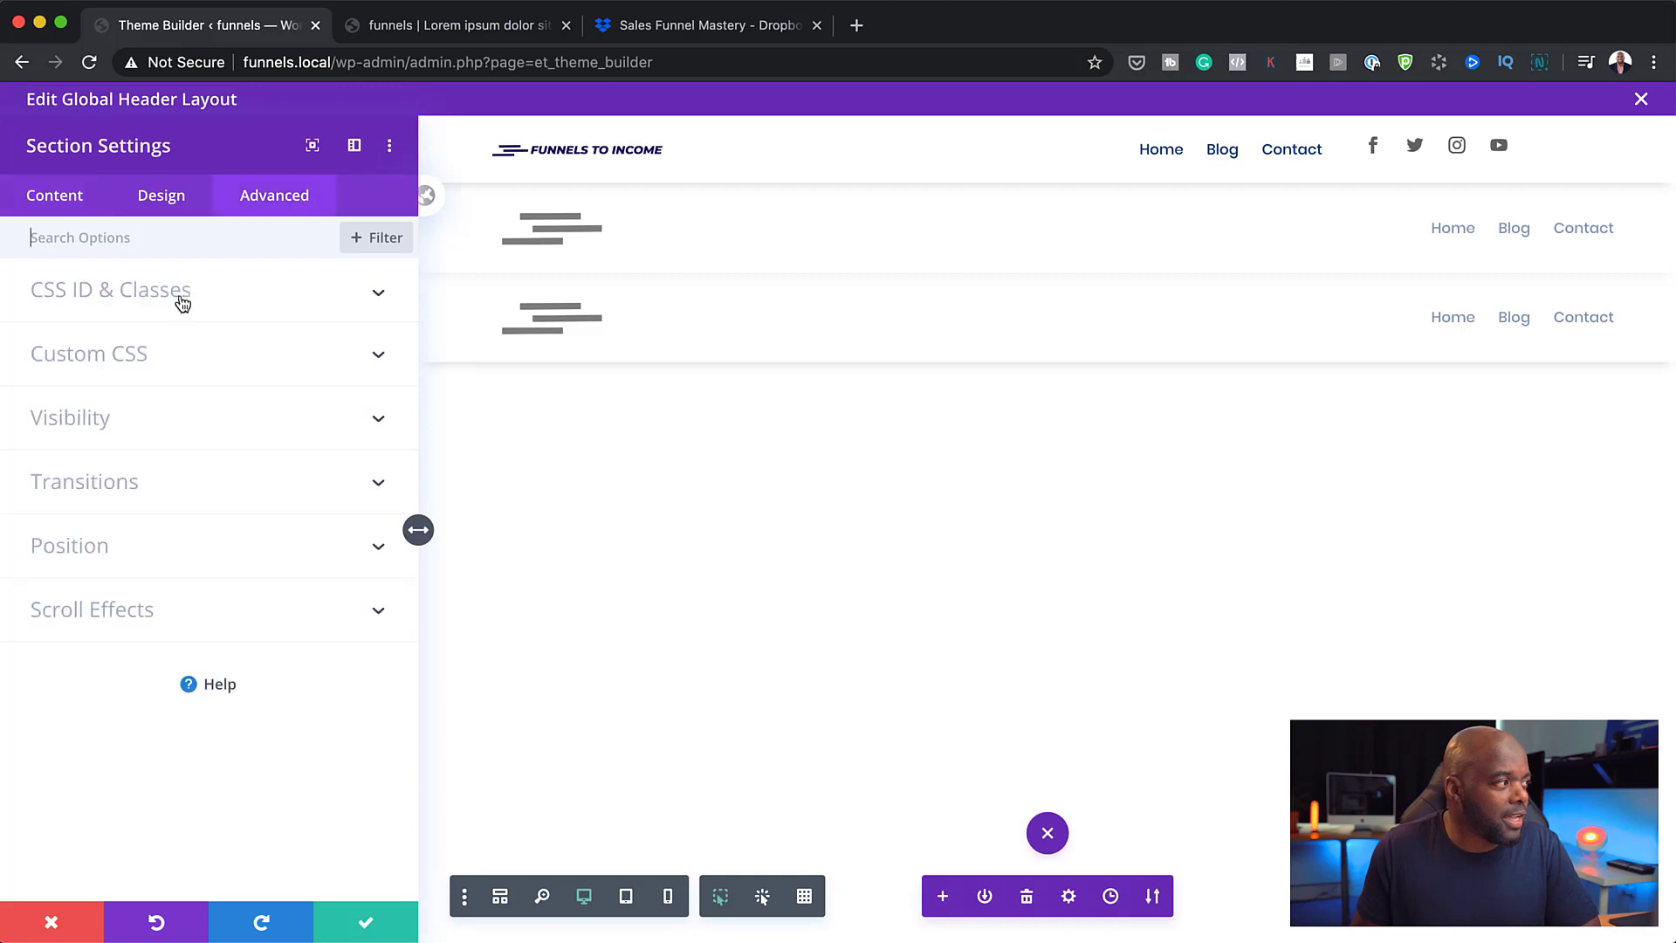
left_click(102, 428)
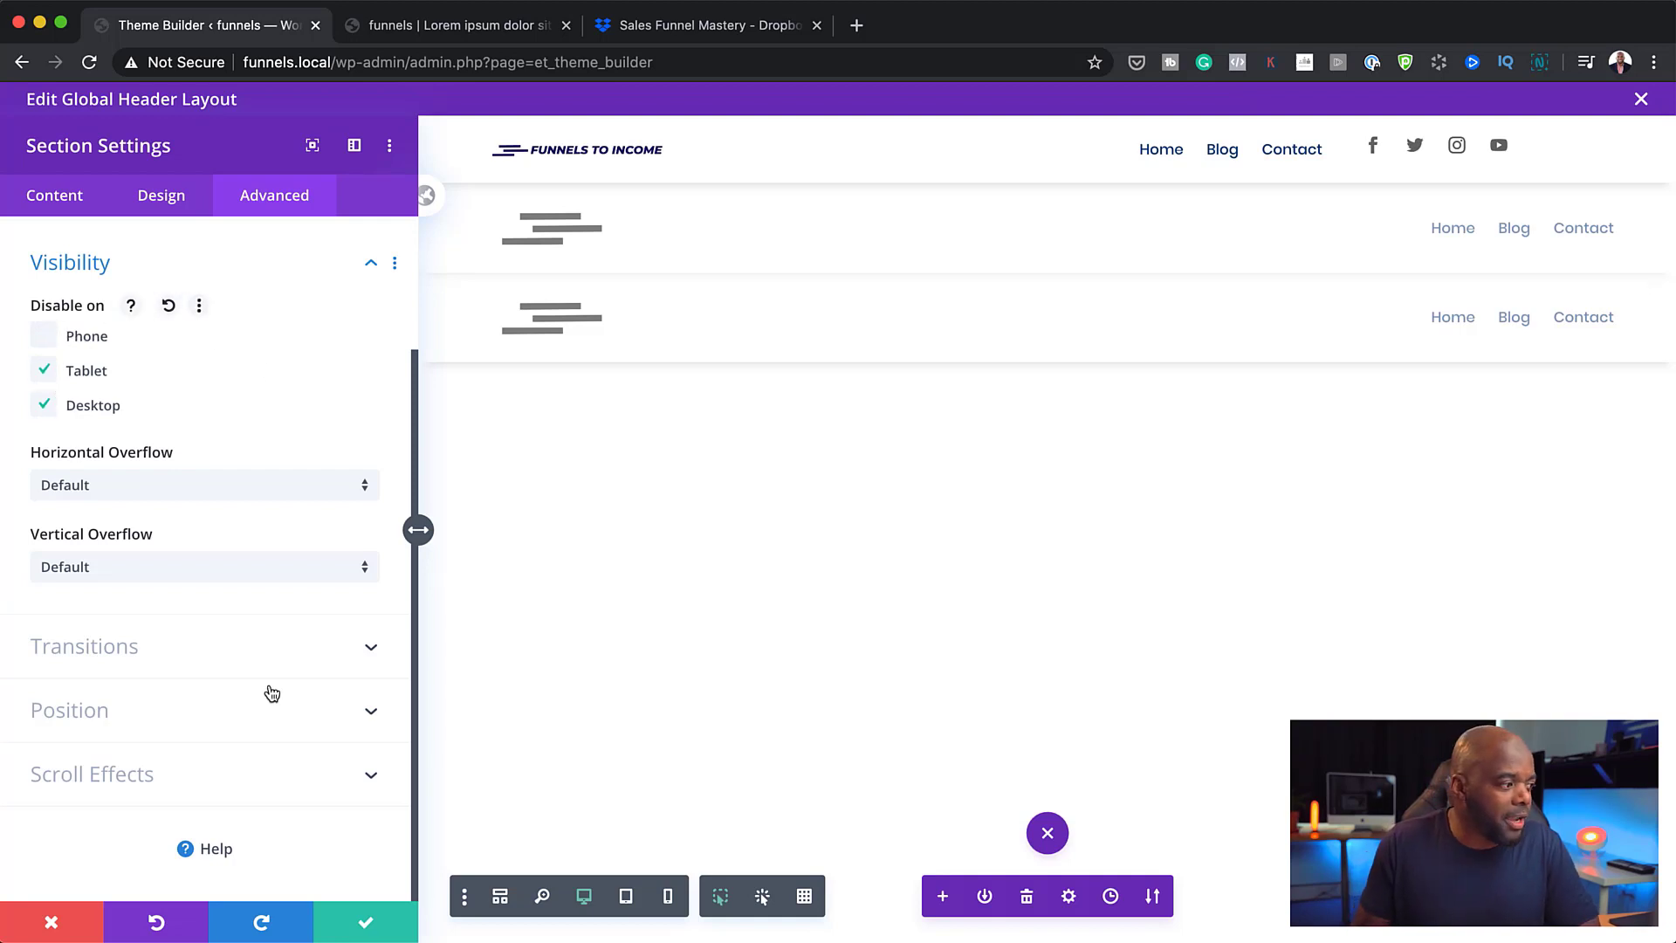
left_click(367, 923)
Step: Set the layout style of the menu in the third header section to Centered
mouse_move(1444, 367)
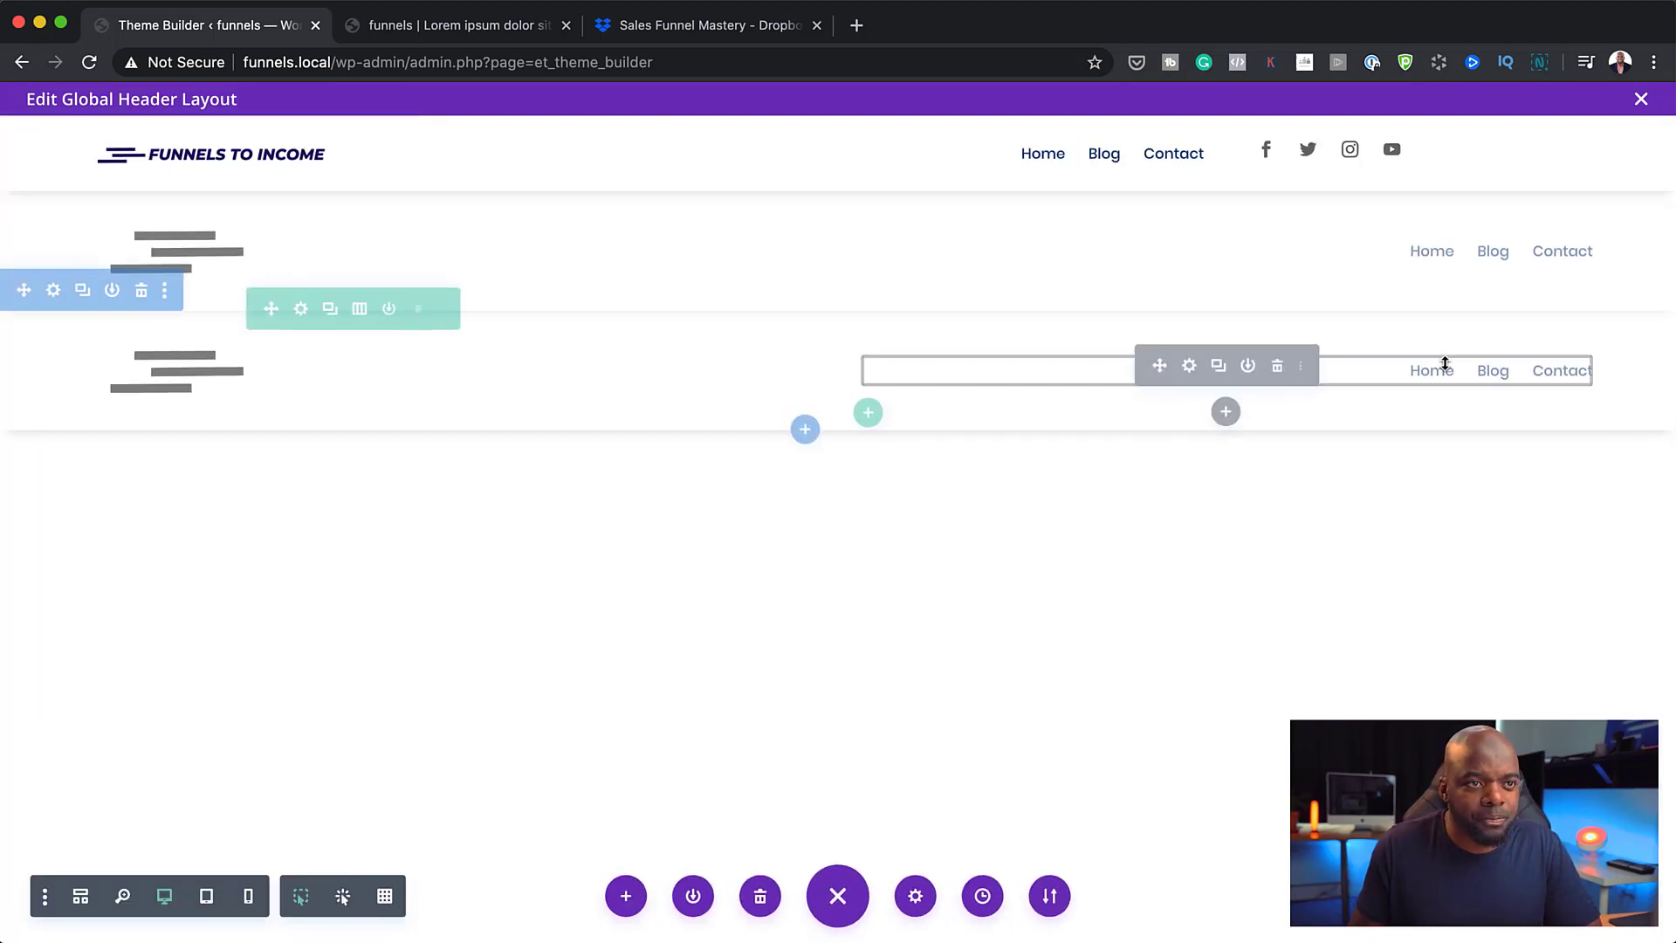
left_click(1189, 367)
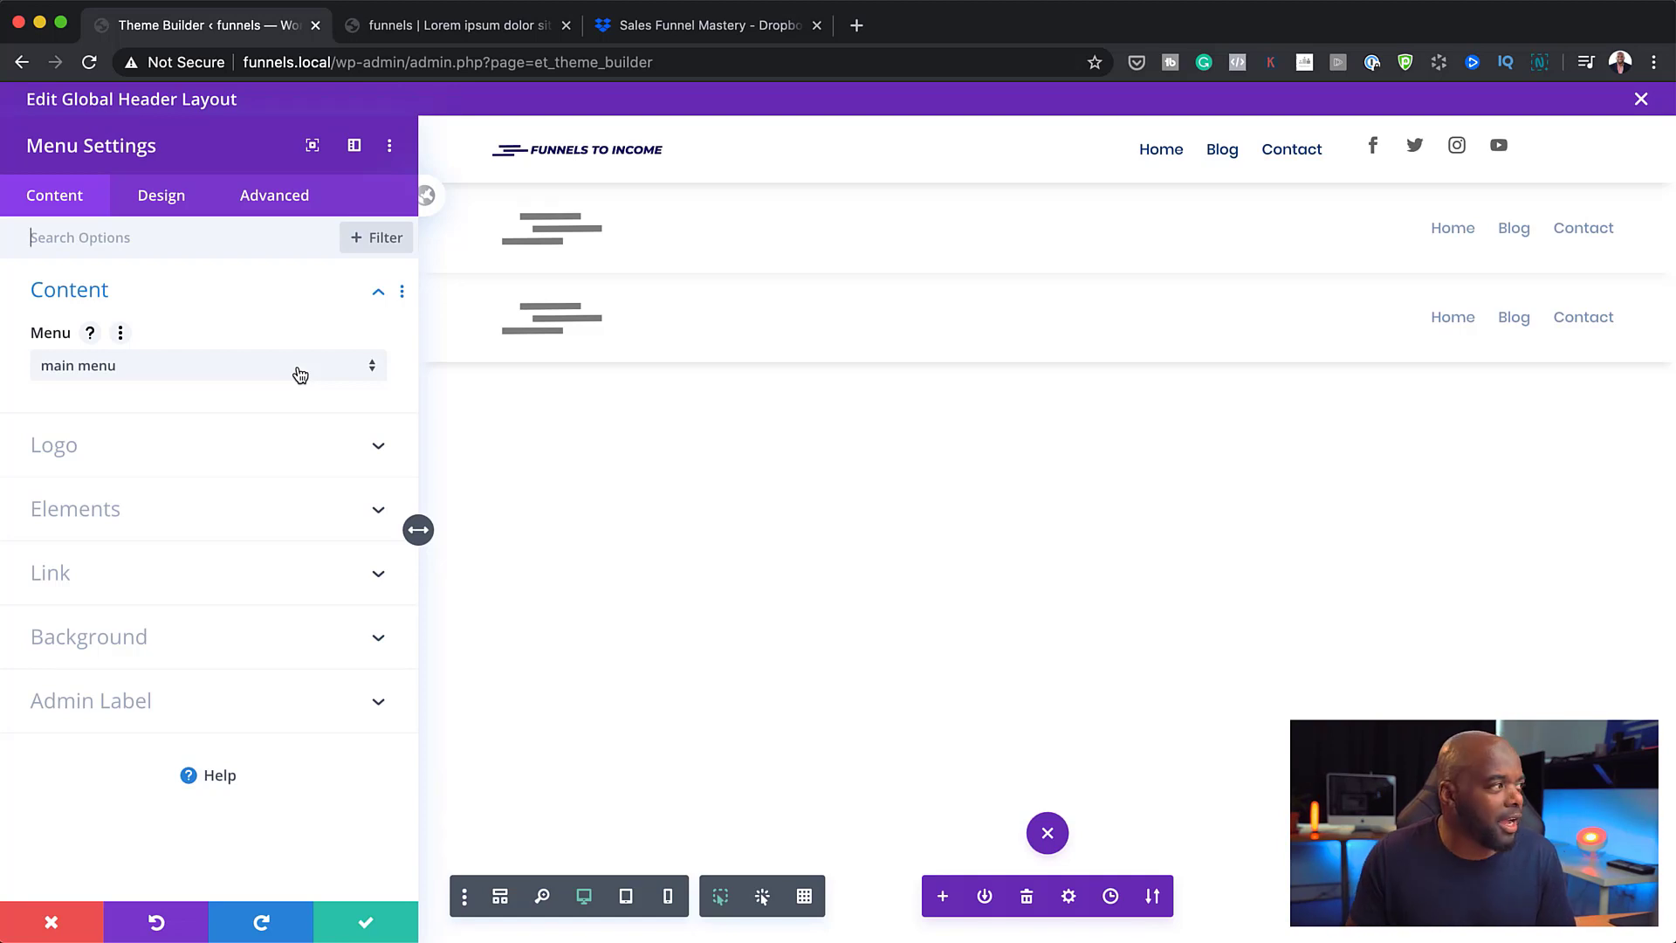
left_click(168, 201)
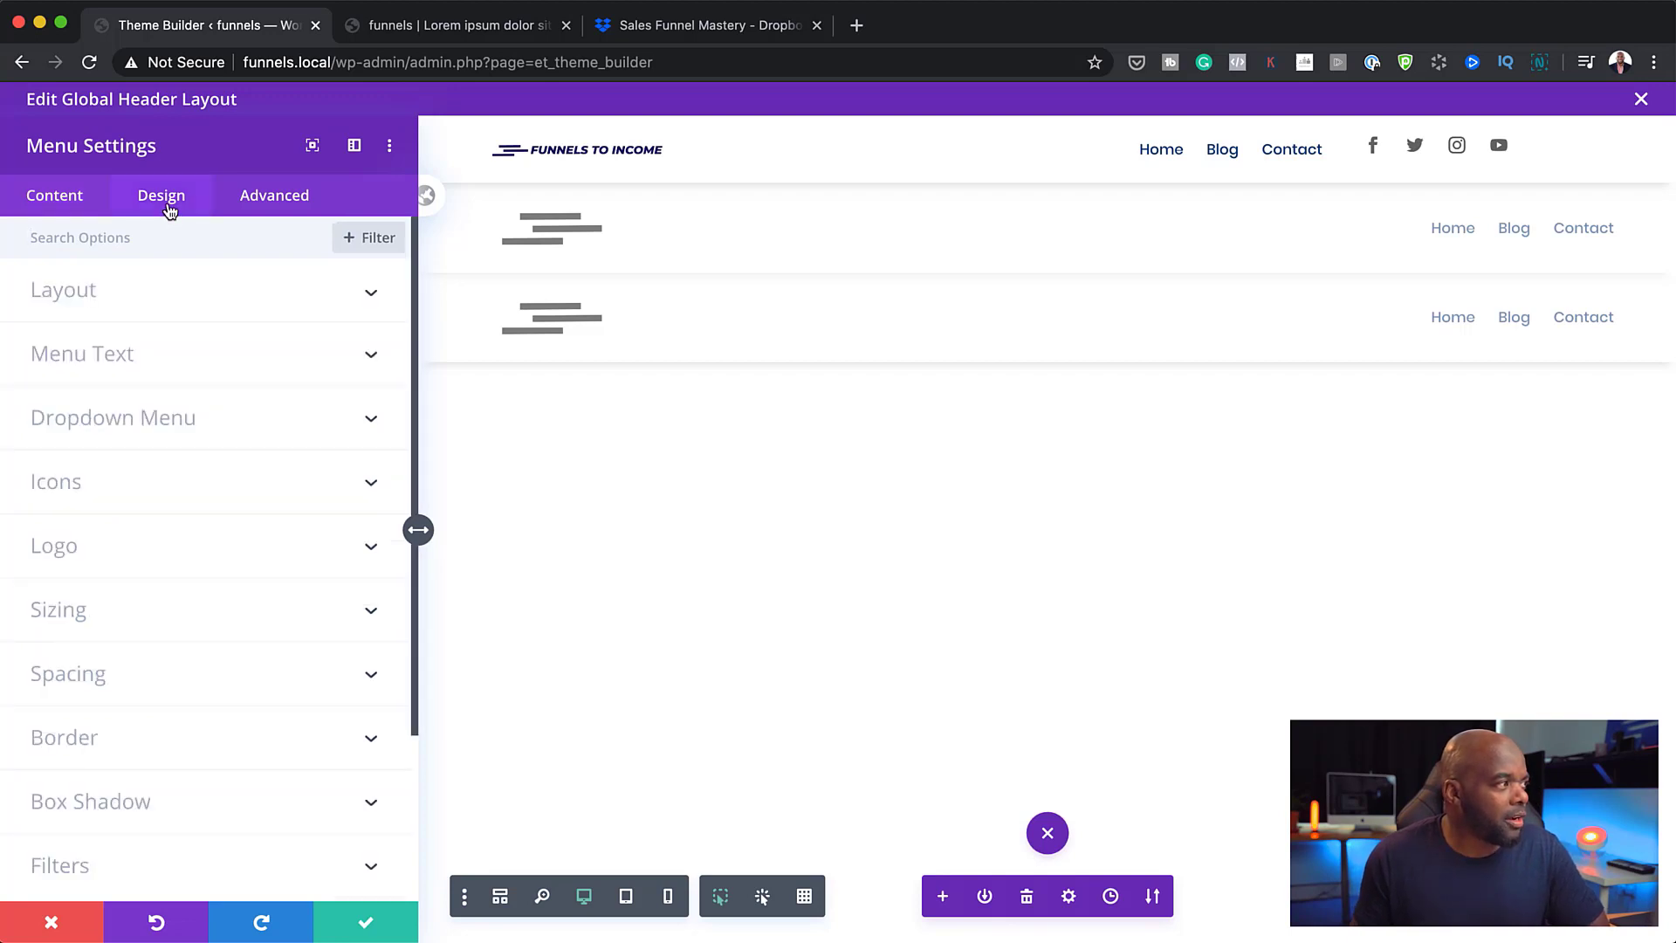
left_click(78, 300)
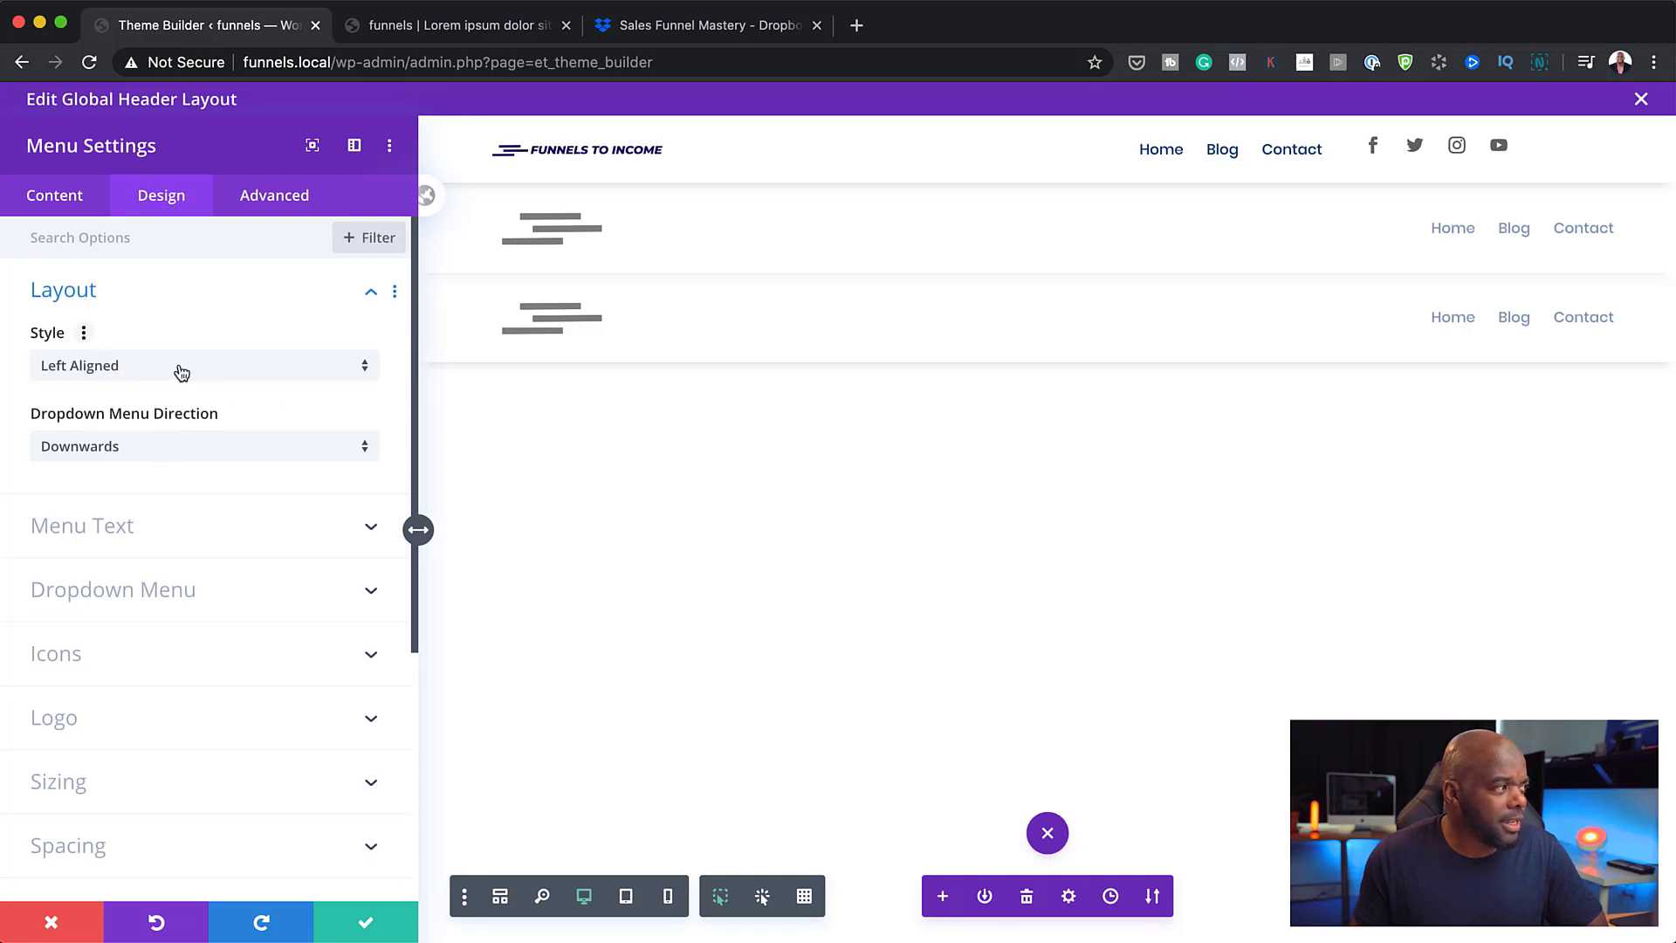
left_click(297, 373)
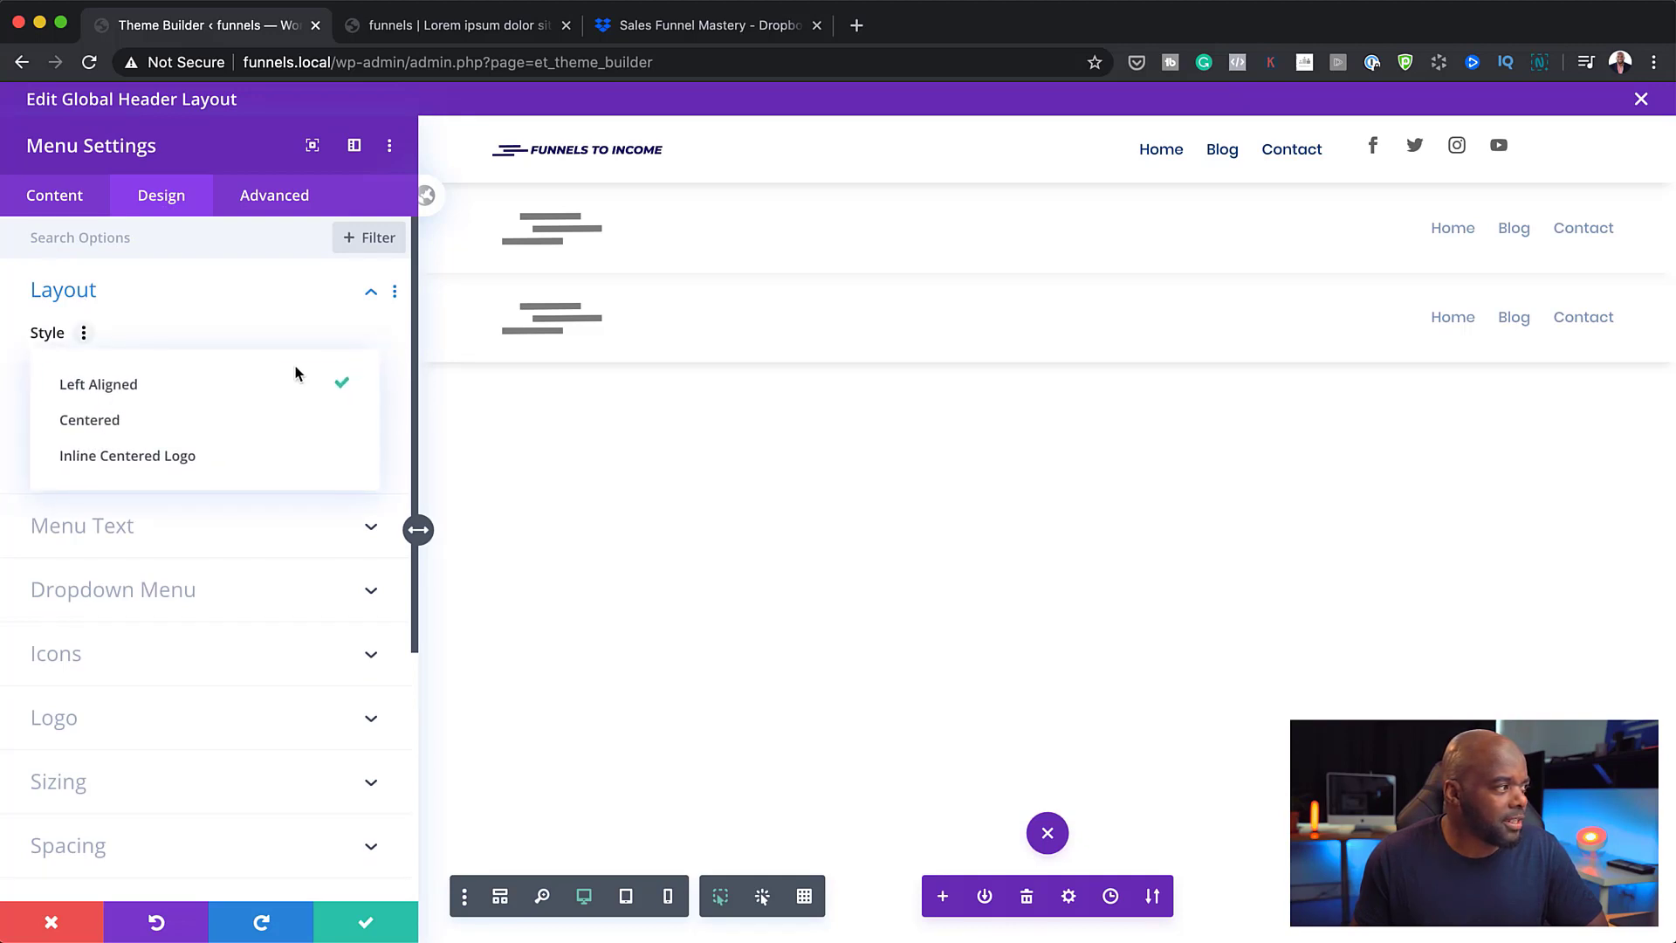
left_click(247, 420)
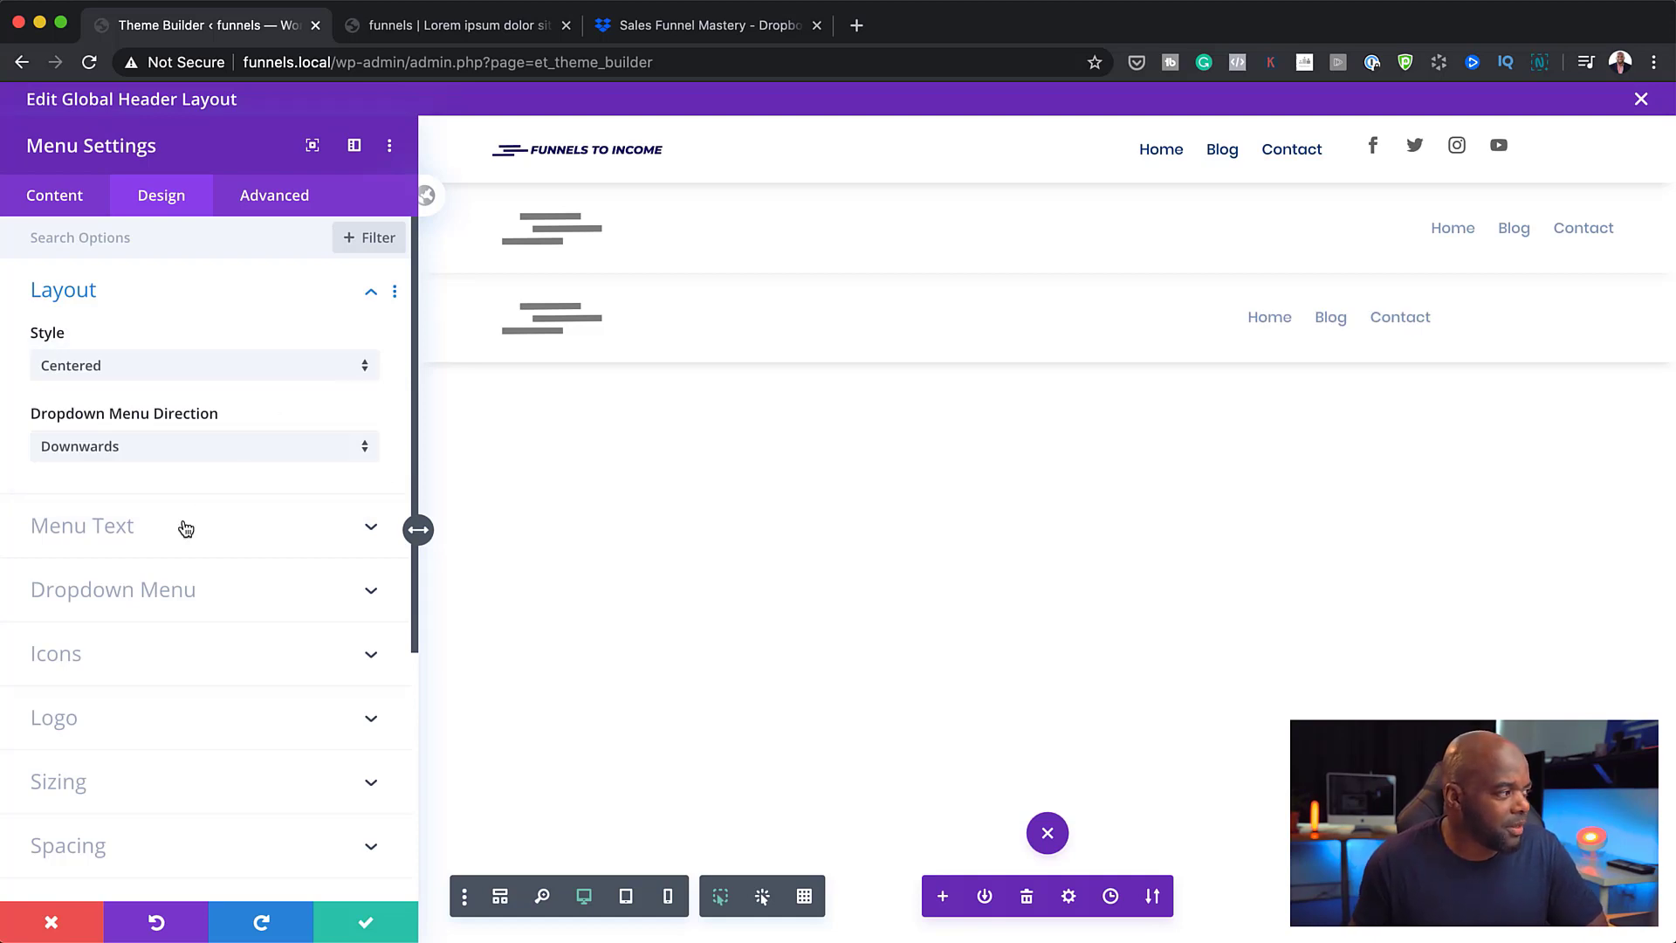
Step: Set the hamburger menu icon font size of the third header section's menu to 36px
left_click(131, 598)
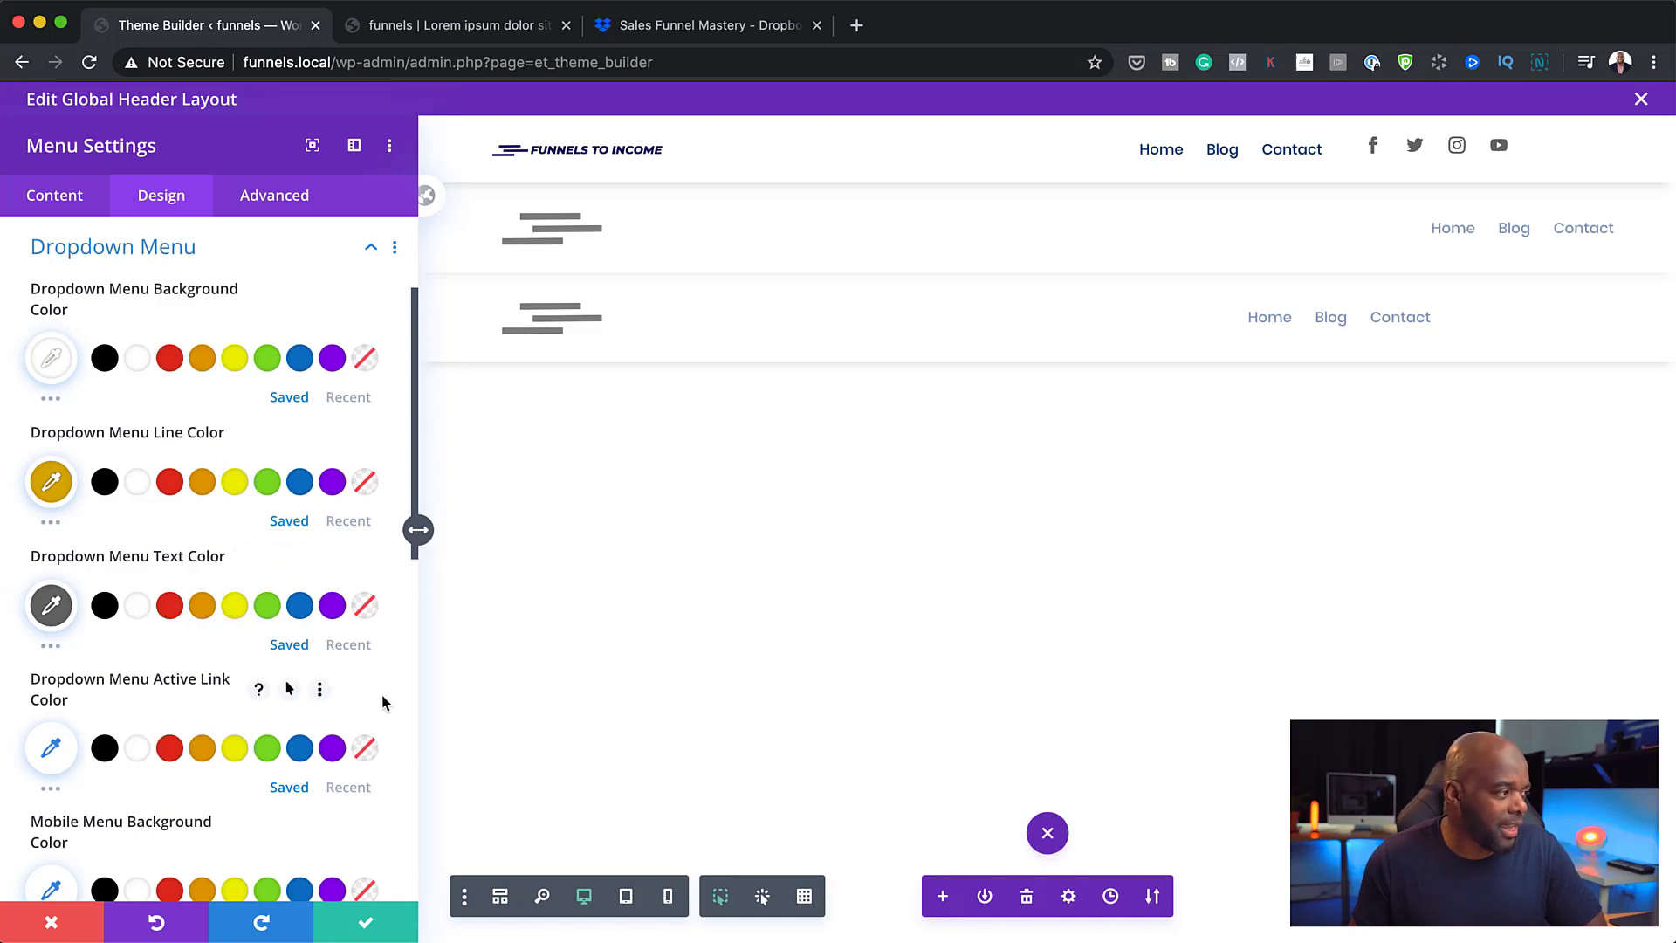
scroll(370, 694, "down", 1)
scroll(370, 693, "down", 5)
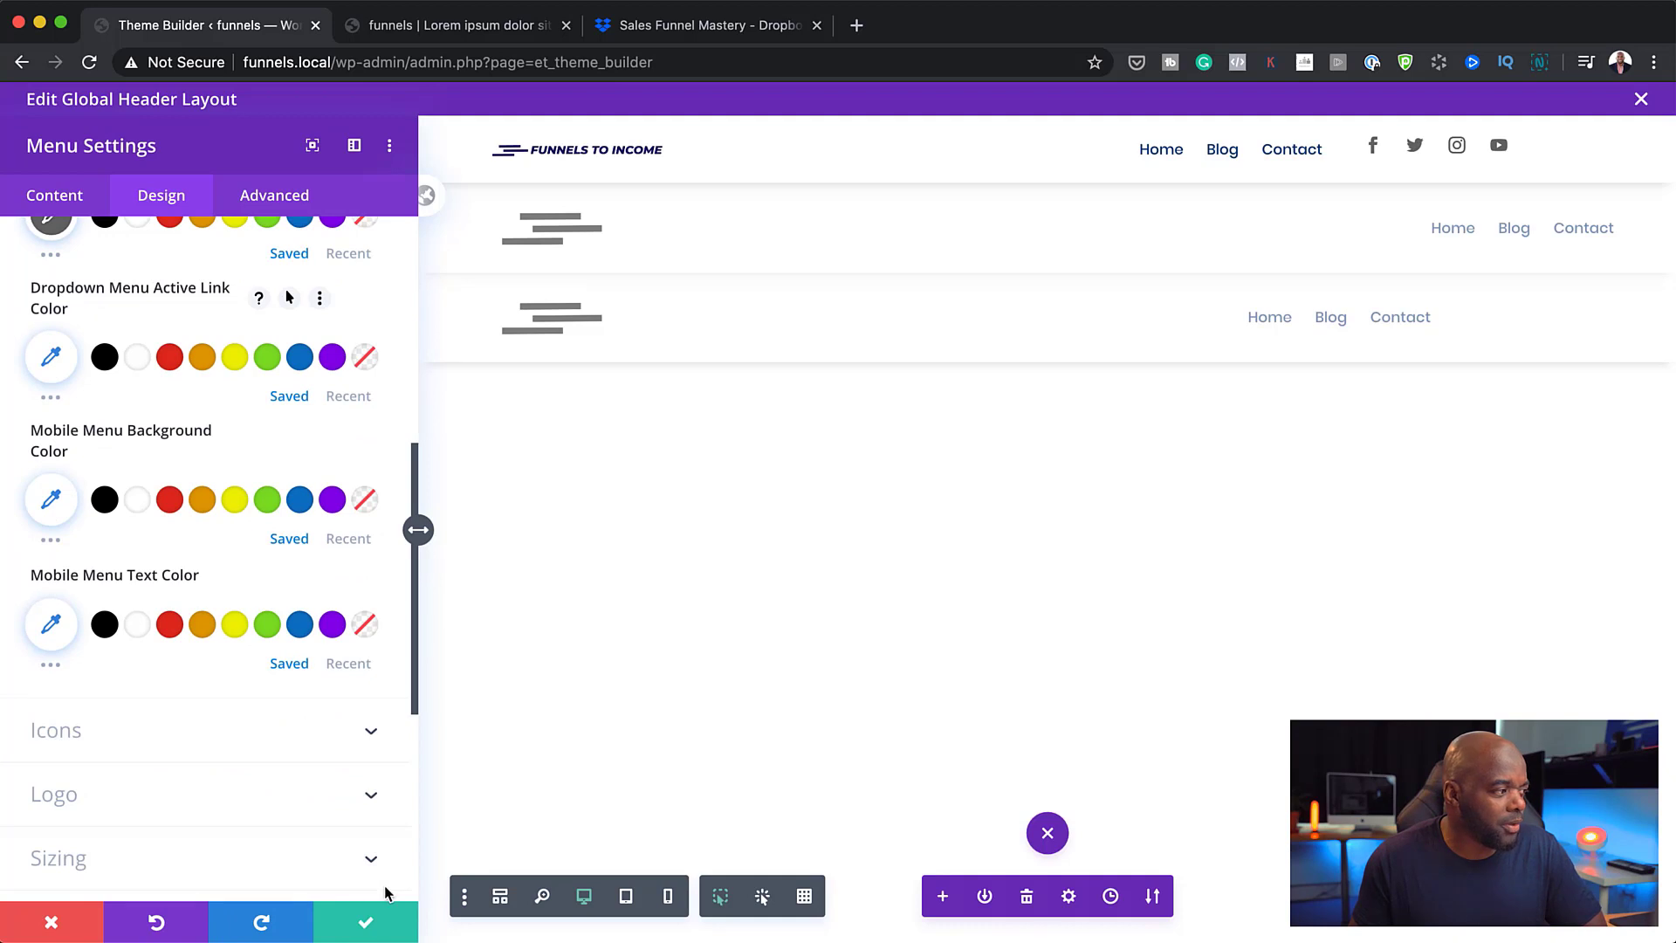
scroll(231, 775, "down", 2)
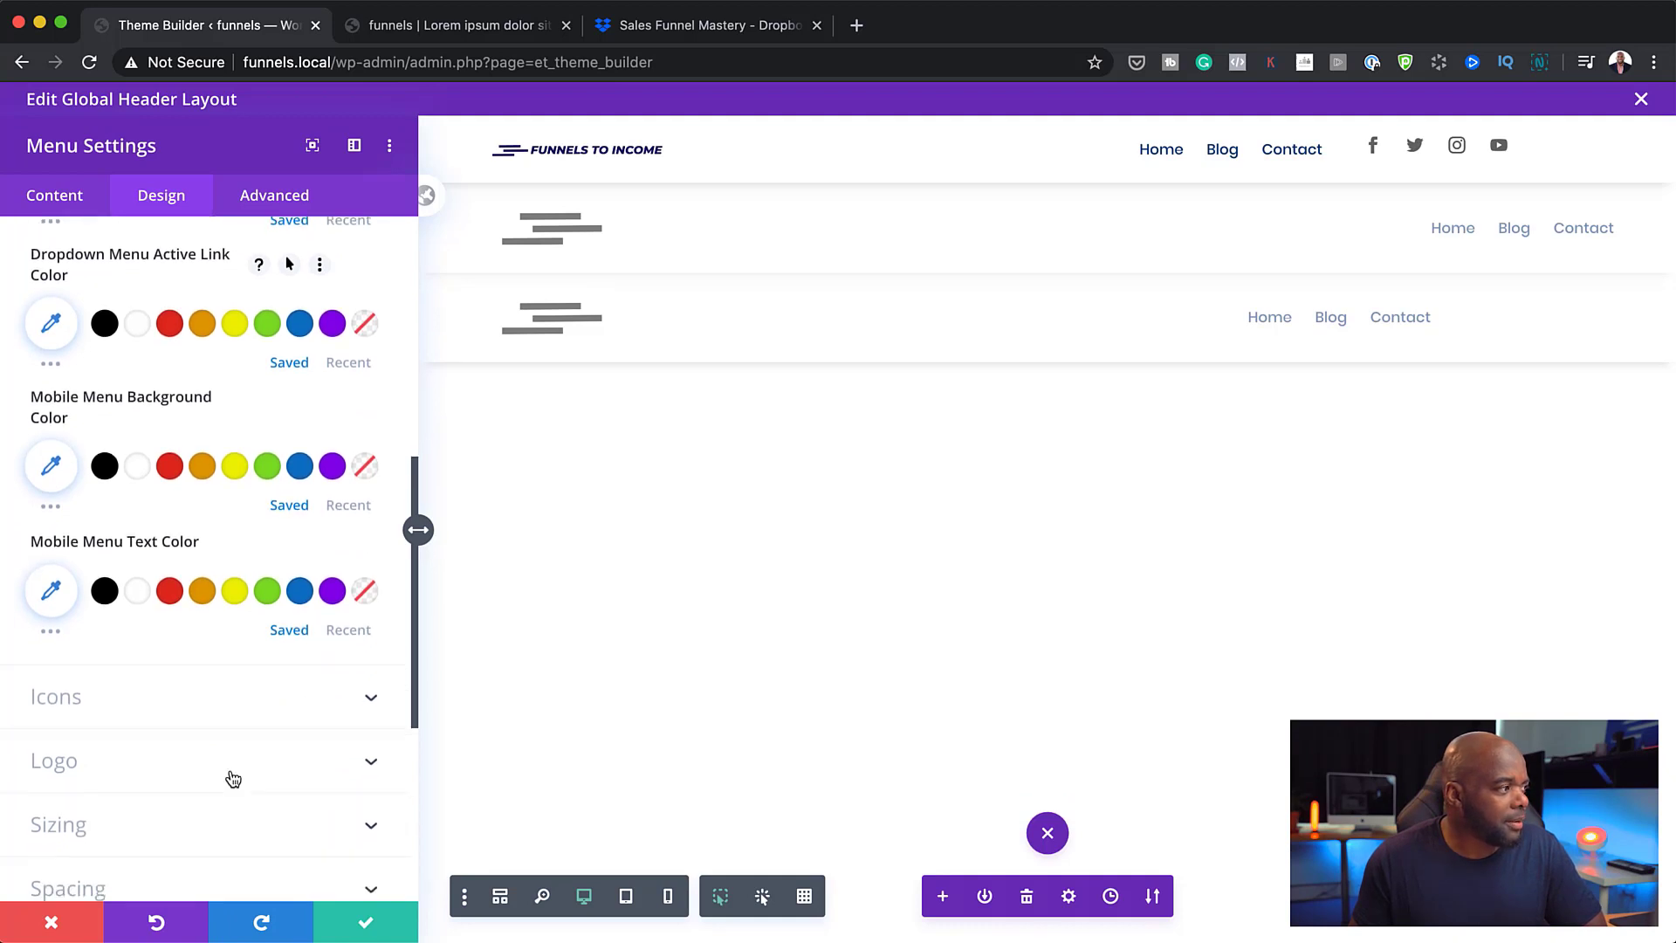
scroll(233, 778, "up", 1)
scroll(233, 779, "down", 1)
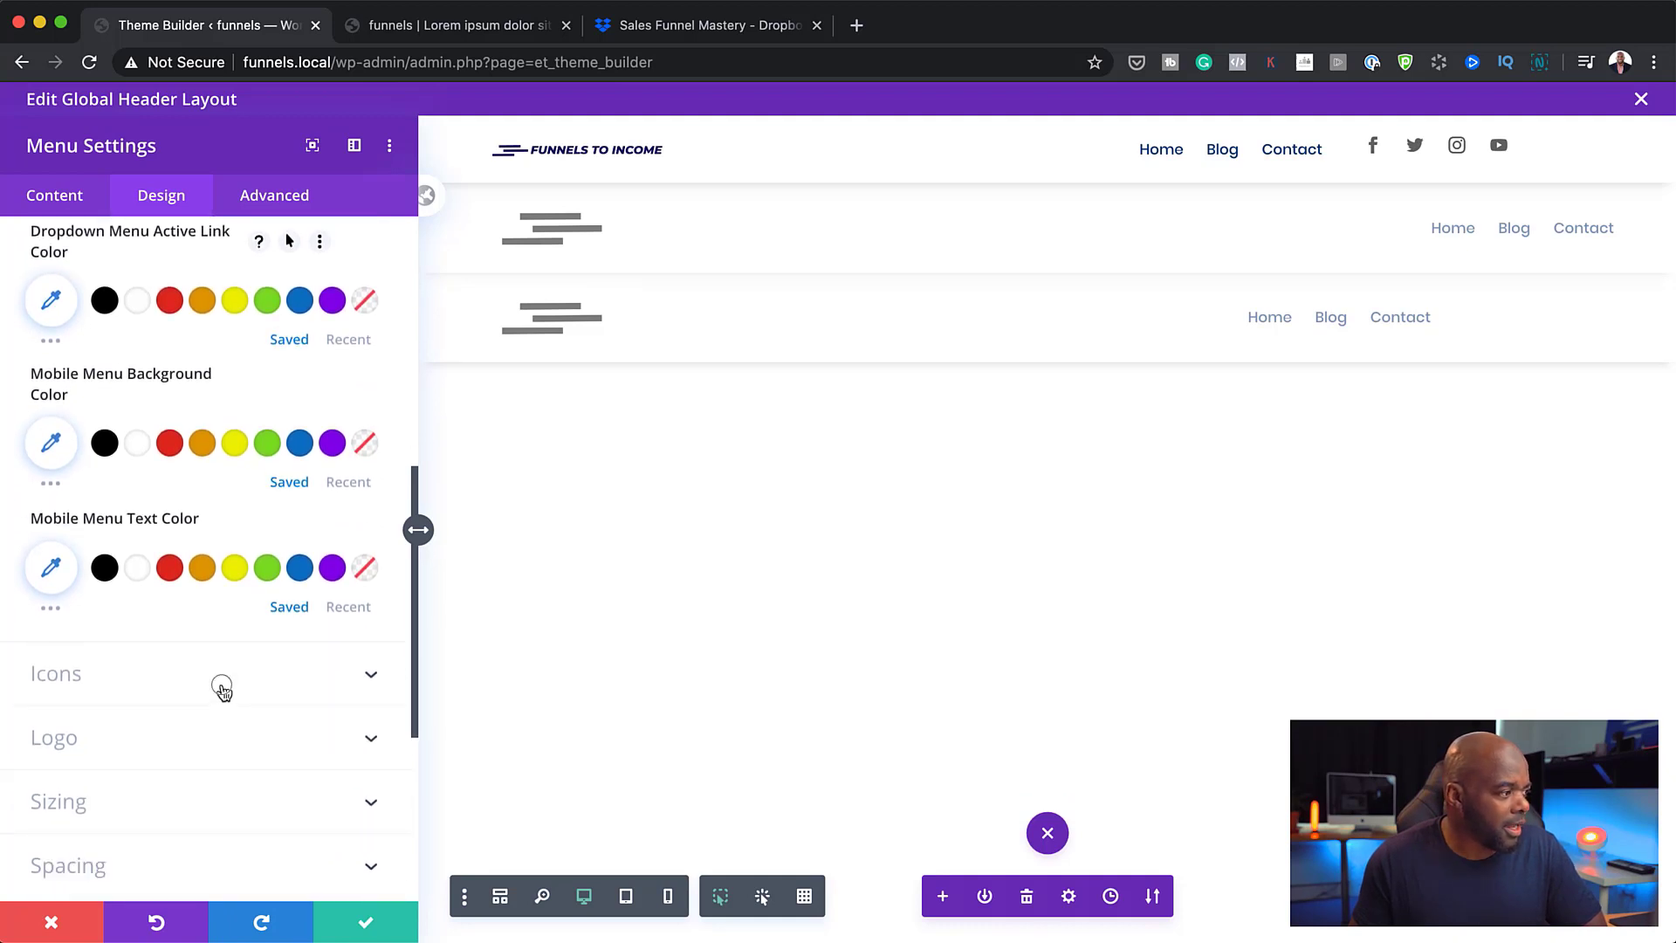
left_click(221, 683)
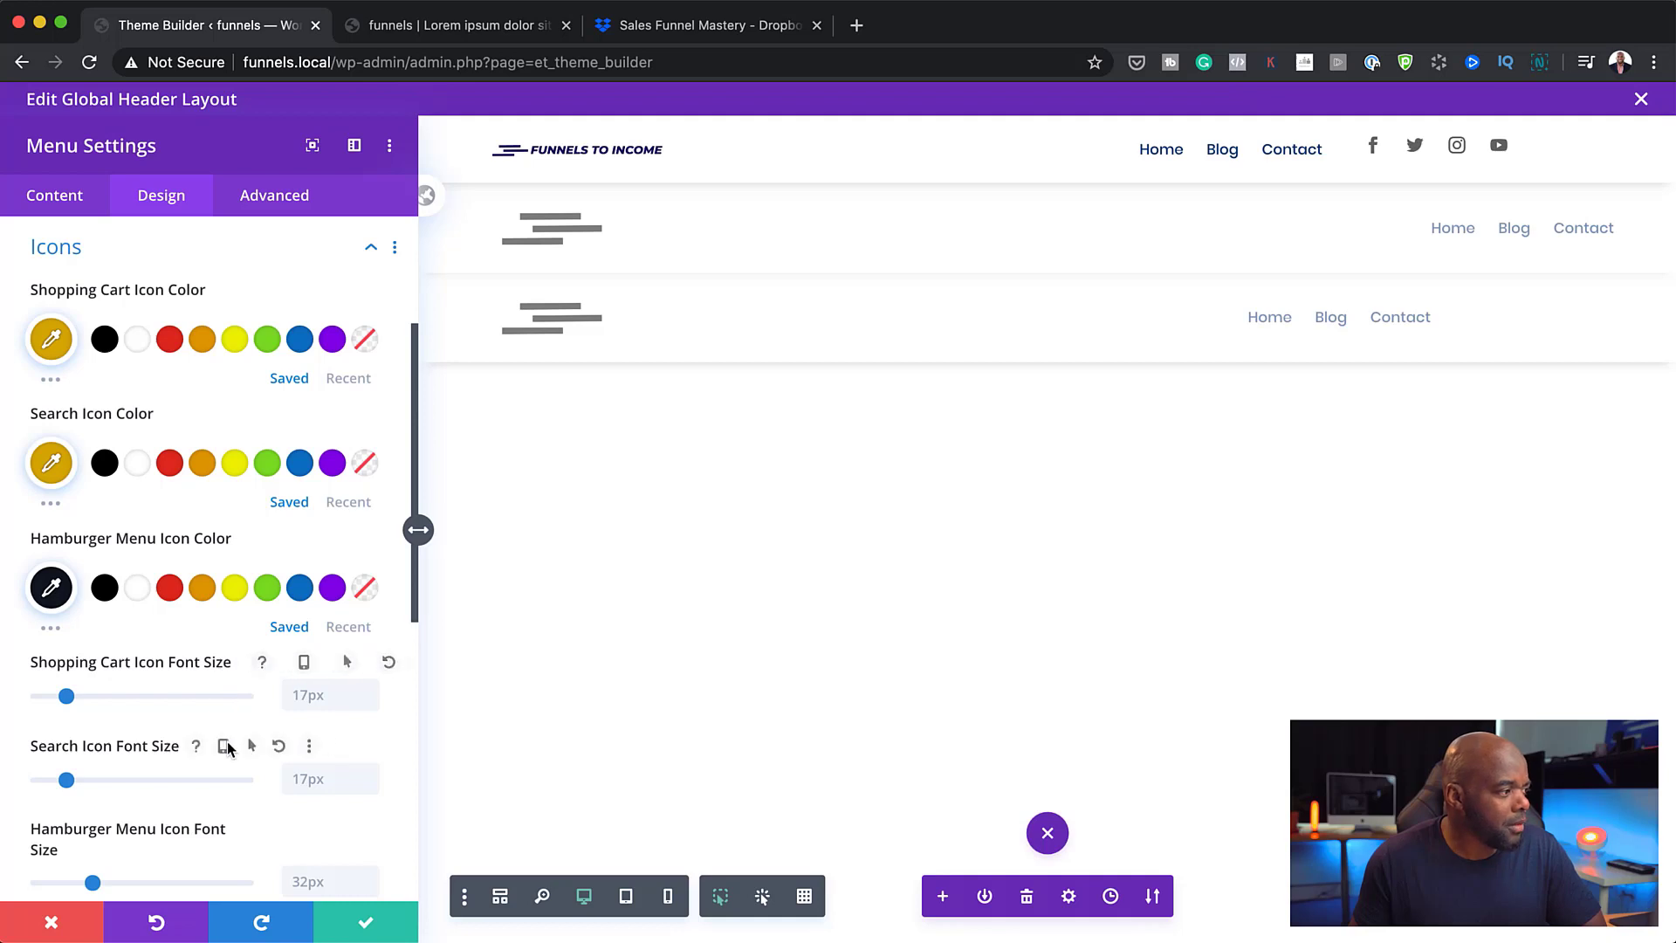
scroll(227, 724, "down", 3)
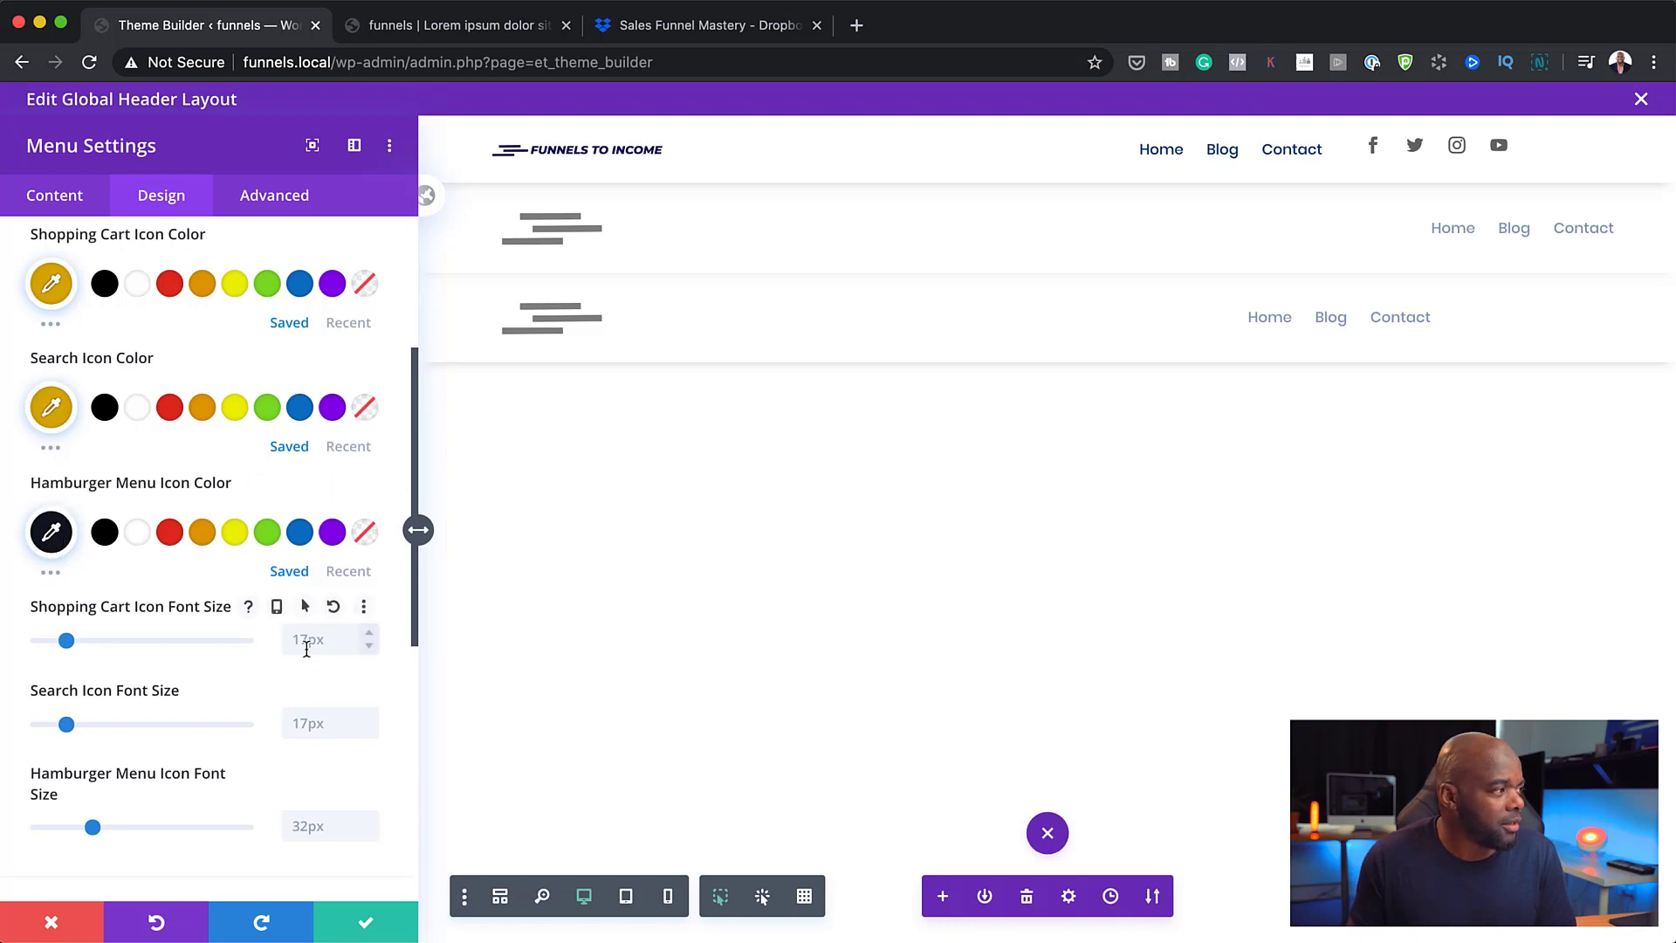
scroll(307, 637, "down", 3)
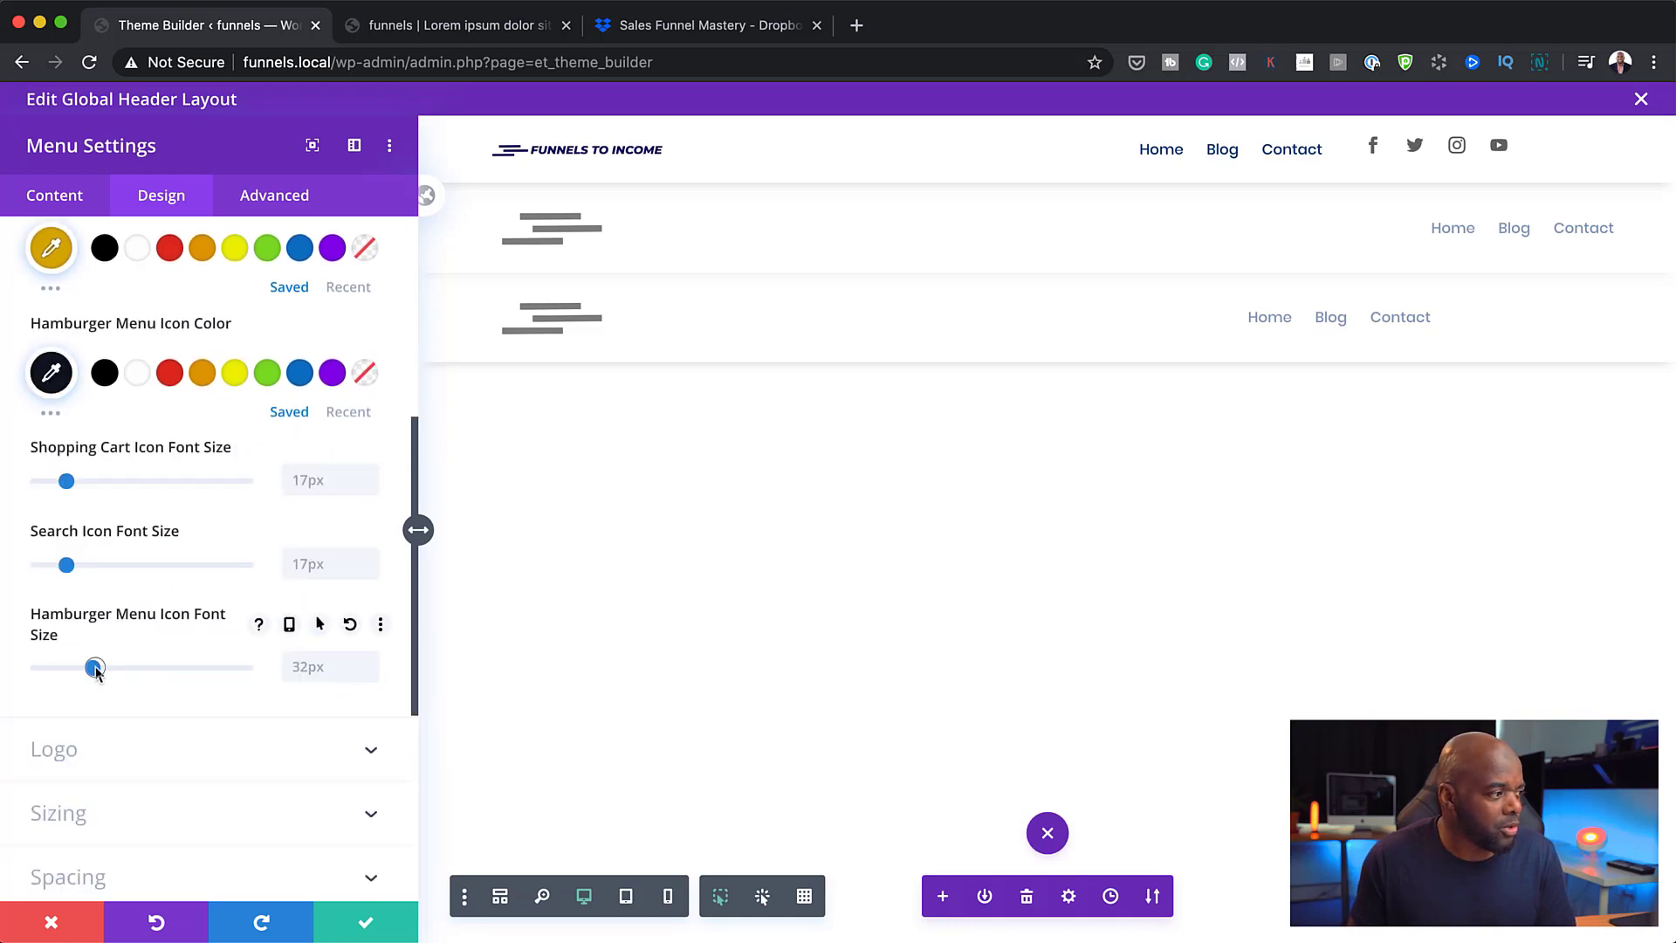
left_click_drag(95, 669, 98, 671)
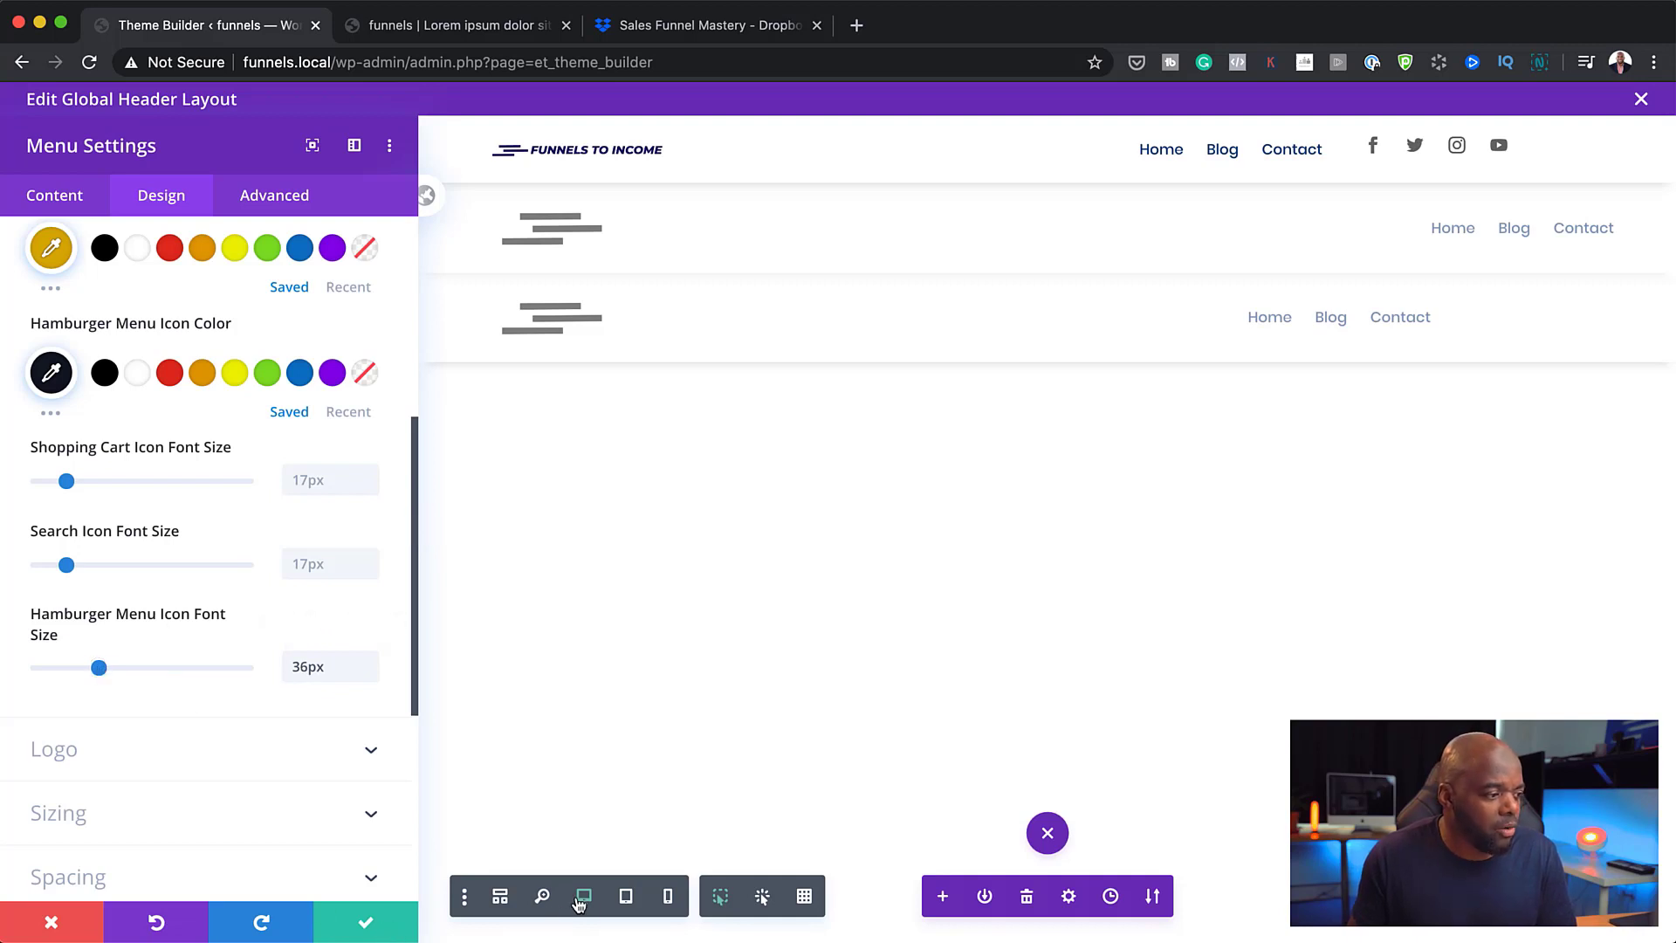
Step: Preview the header in phone view and expand the hamburger menus of the second and third sections to compare their dropdowns
left_click(669, 897)
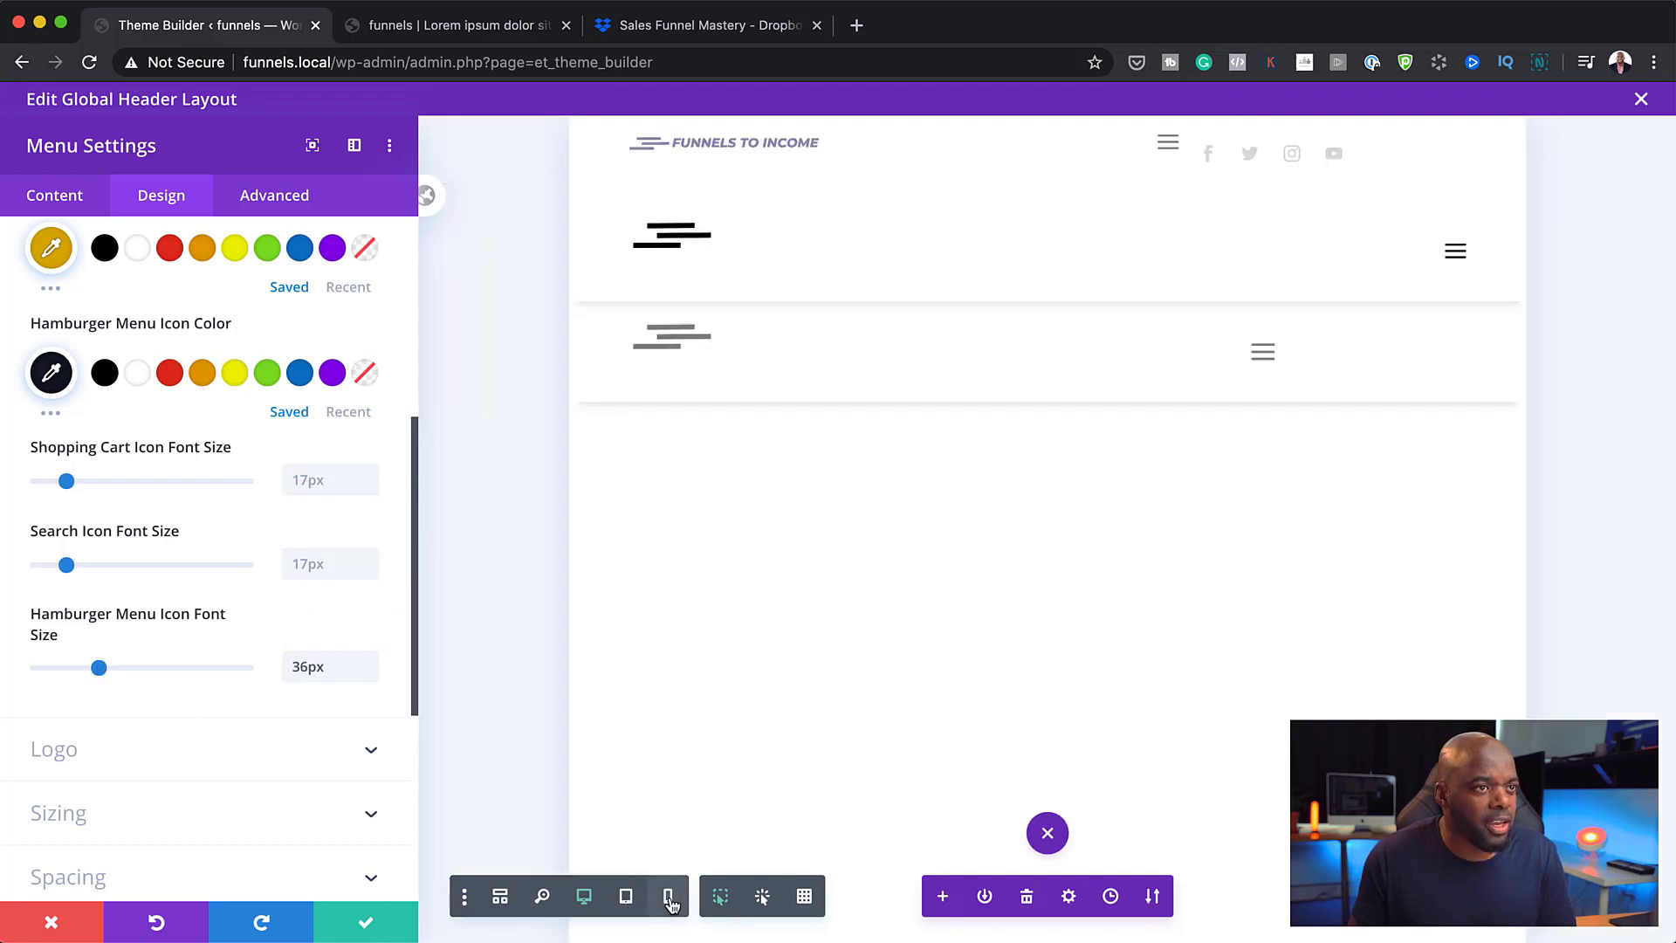
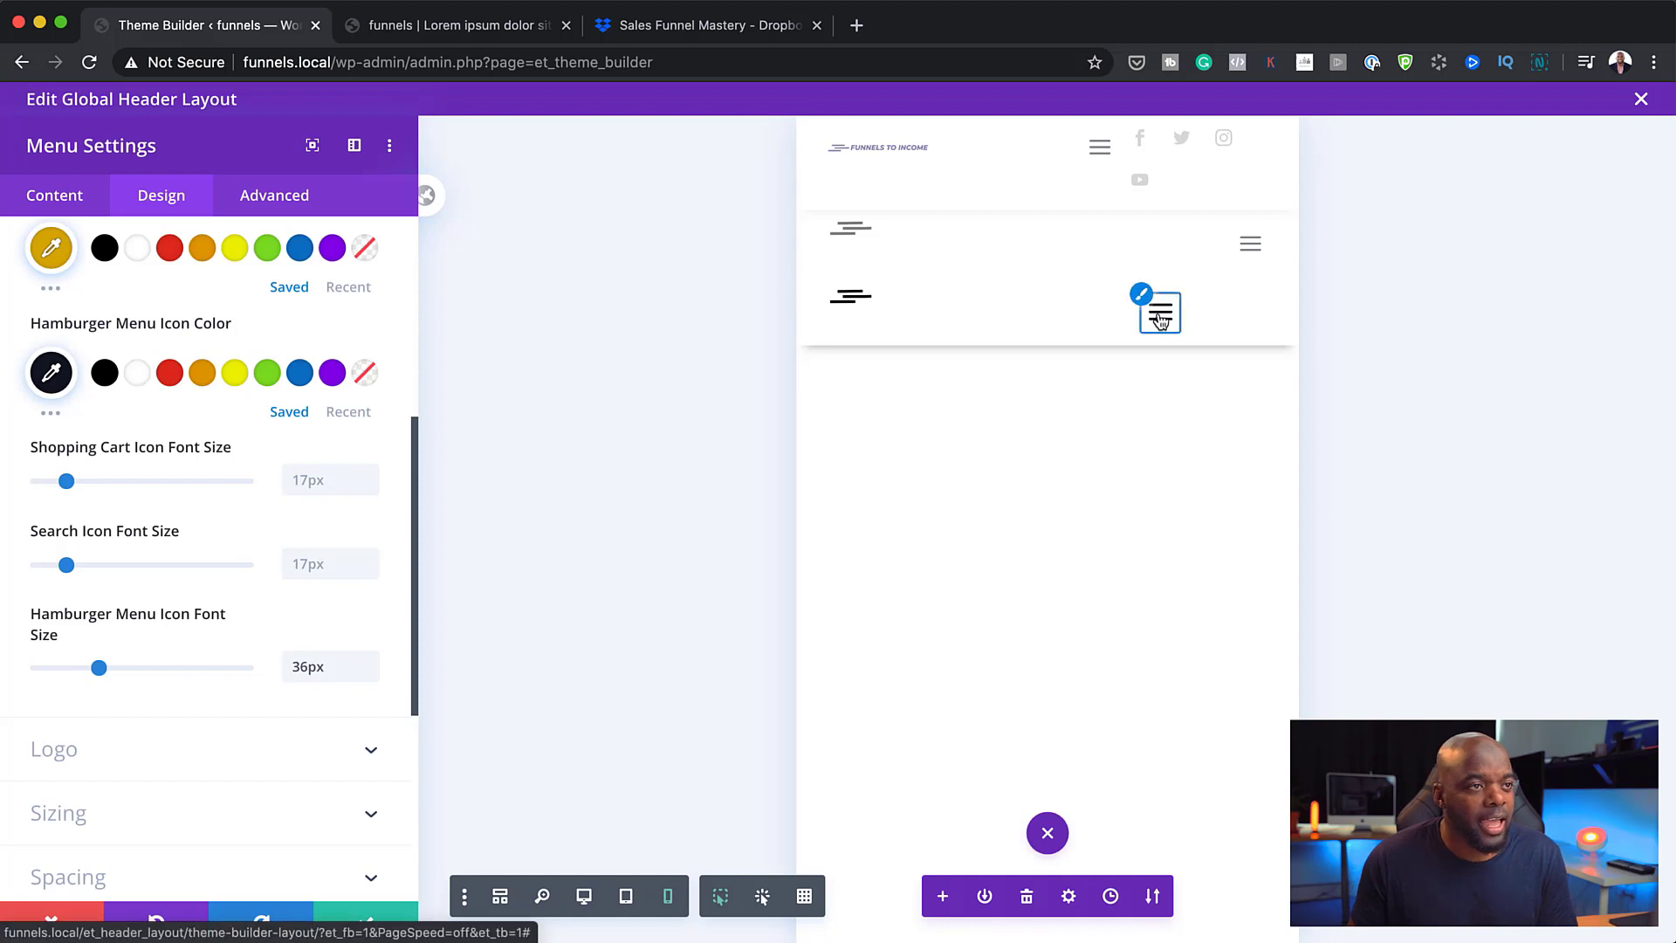
left_click(1160, 320)
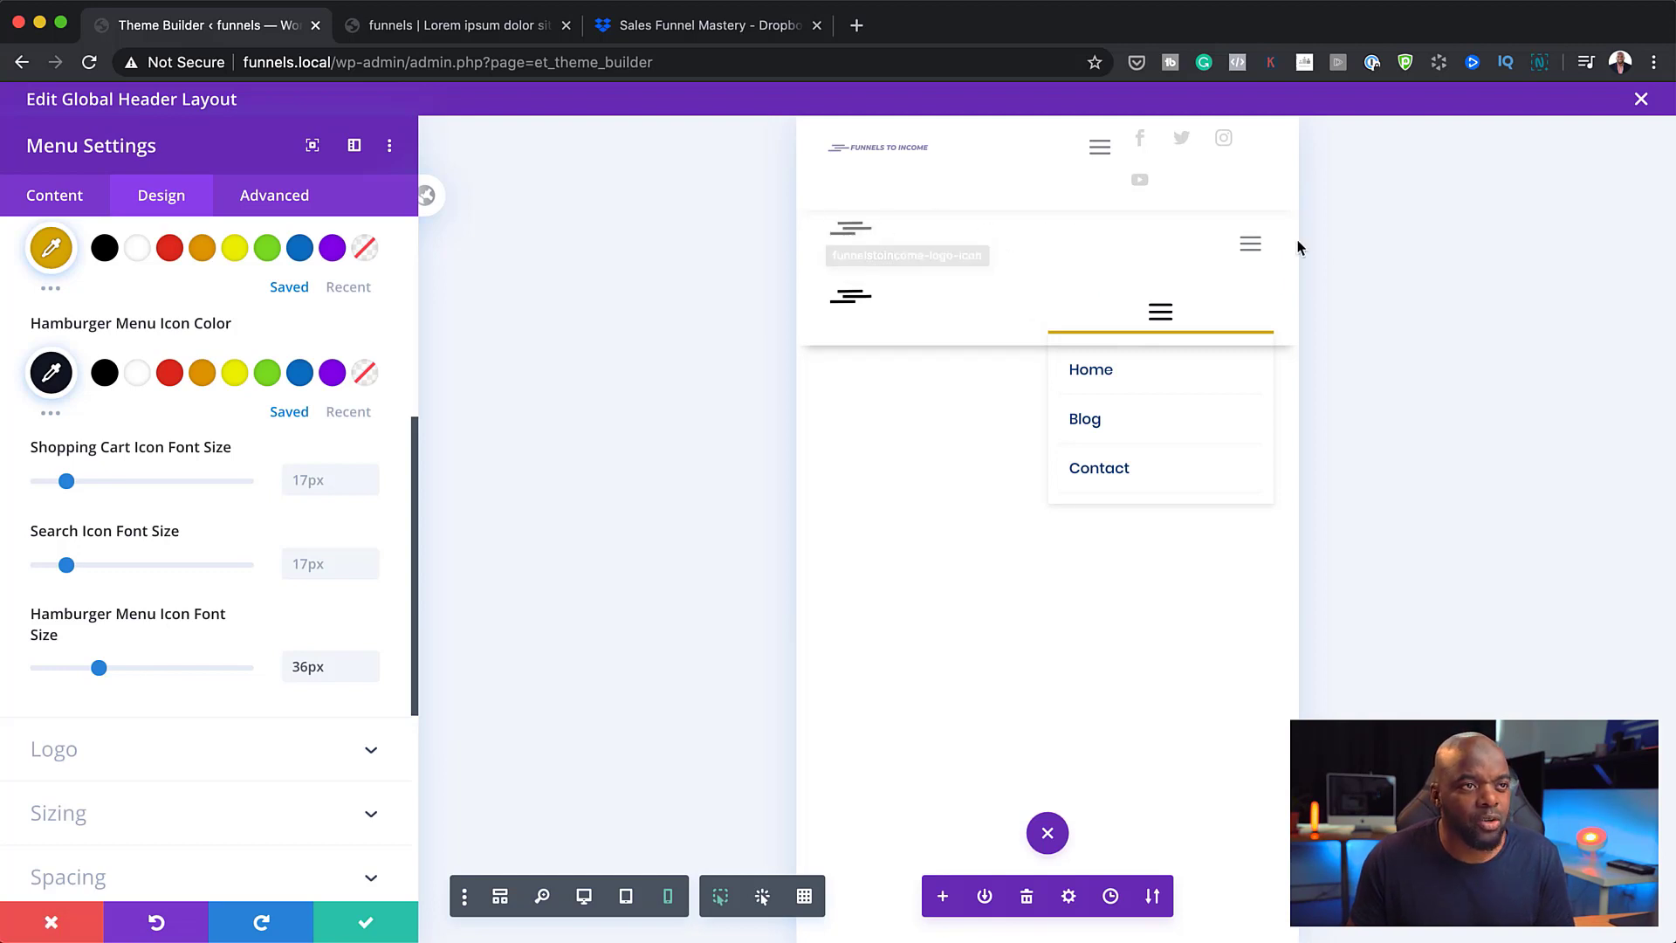
left_click(1251, 248)
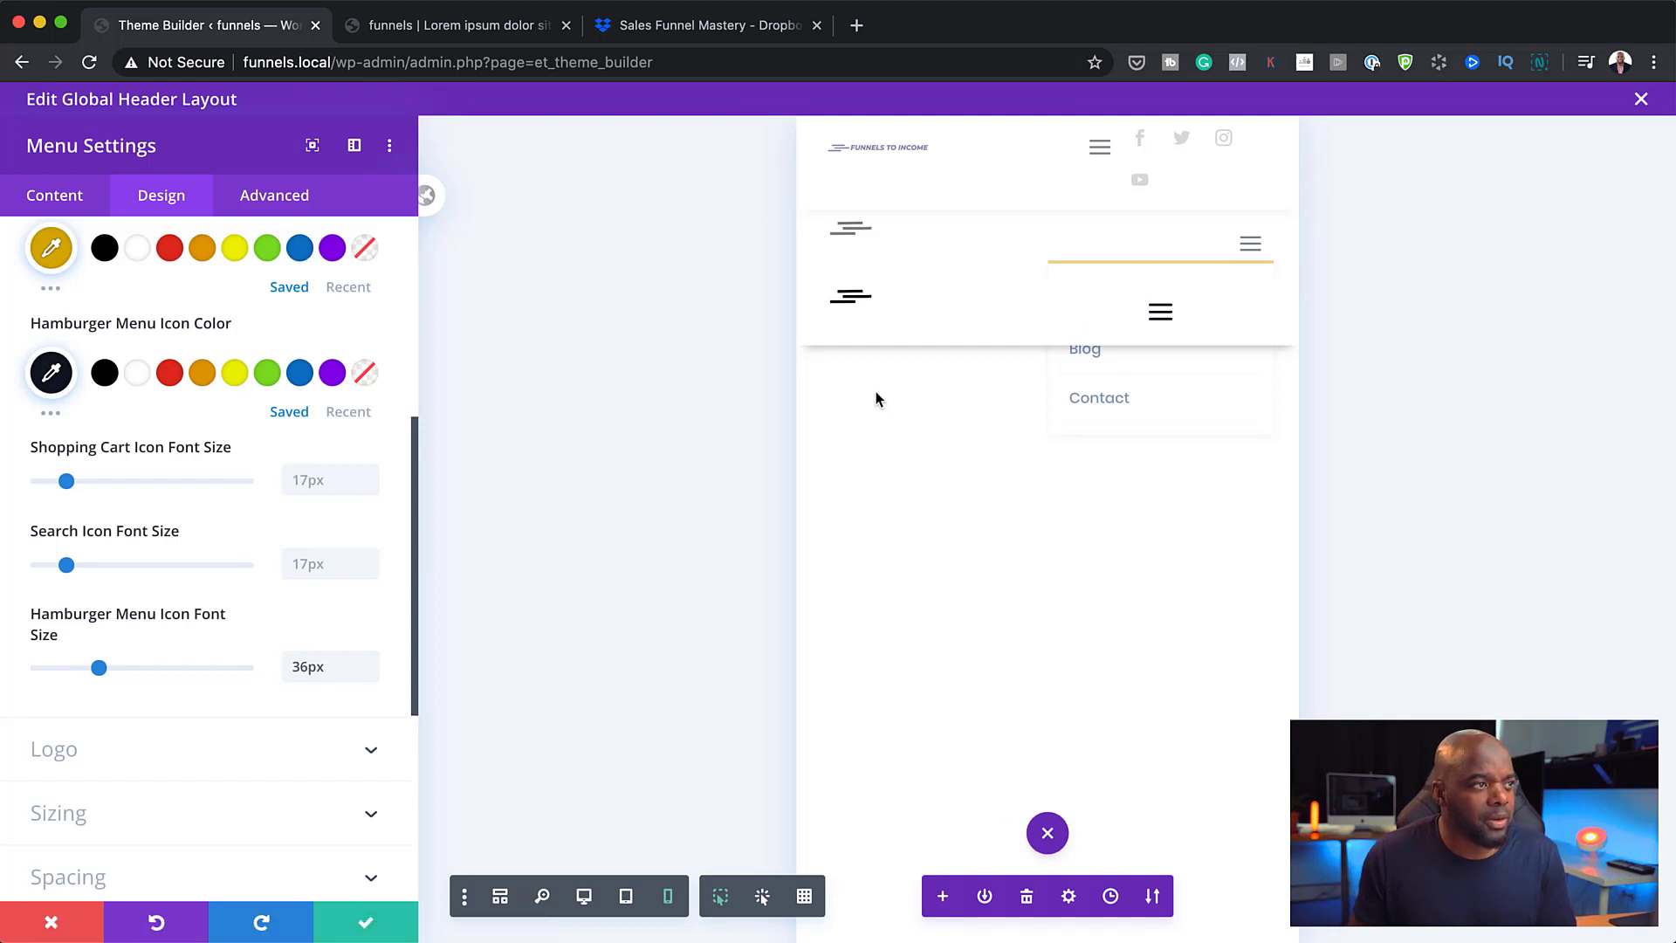
left_click(1162, 319)
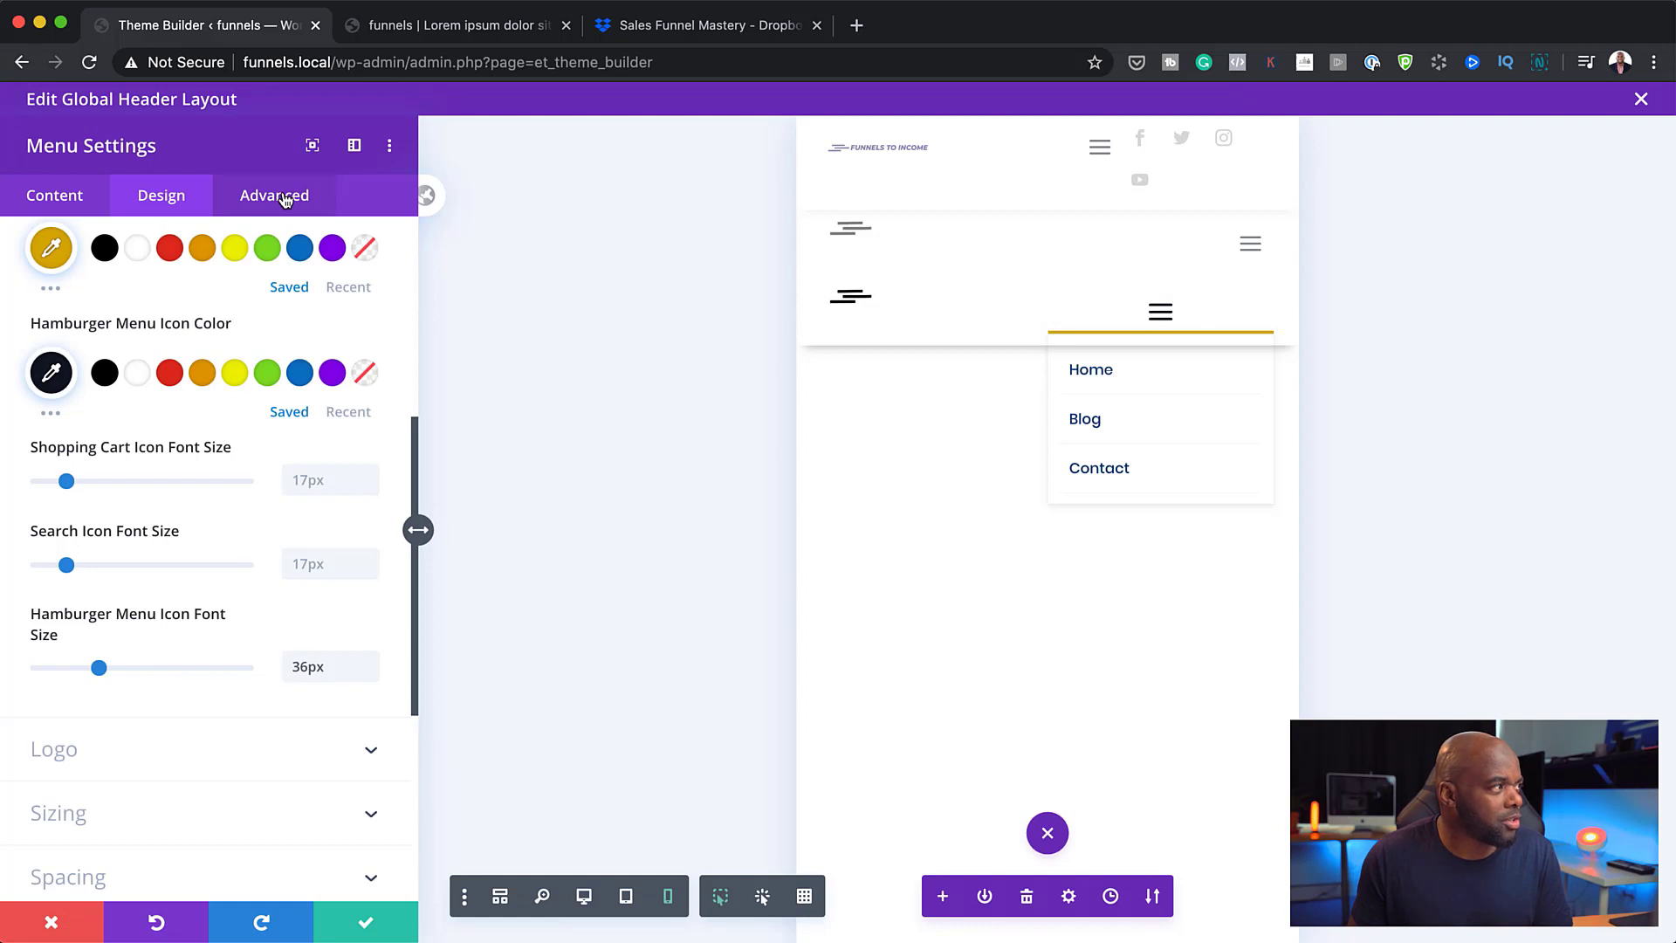
Step: Set the layout style of the third section's menu to Left Aligned and save the menu settings
scroll(173, 369, "up", 5)
left_click(113, 294)
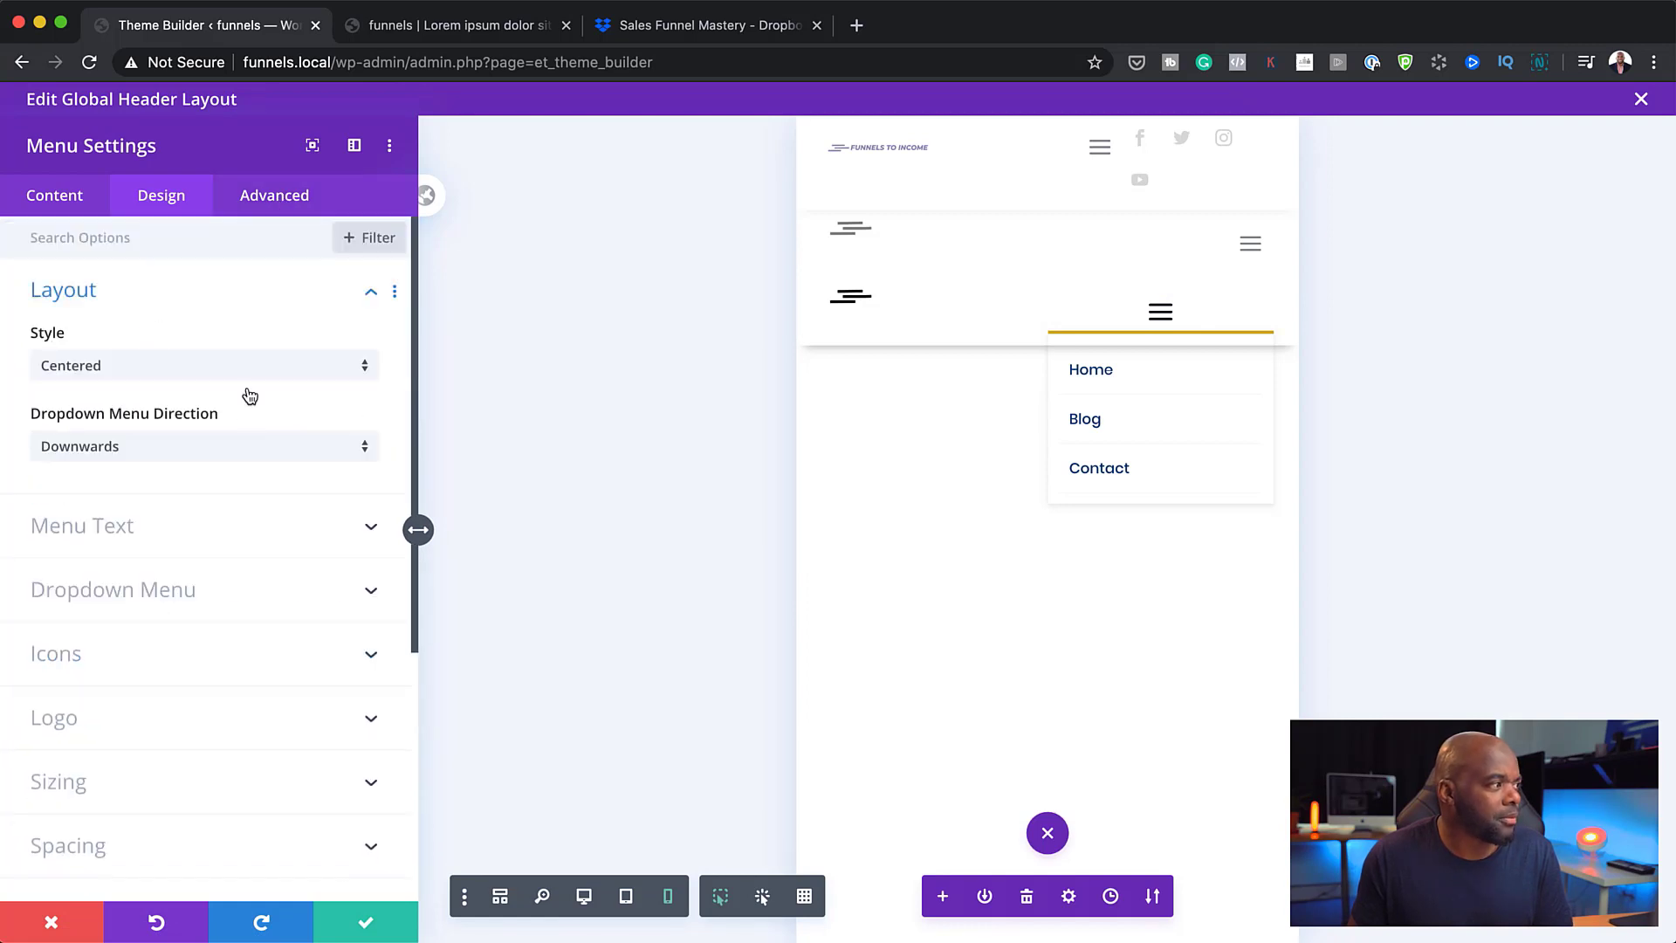
left_click(219, 373)
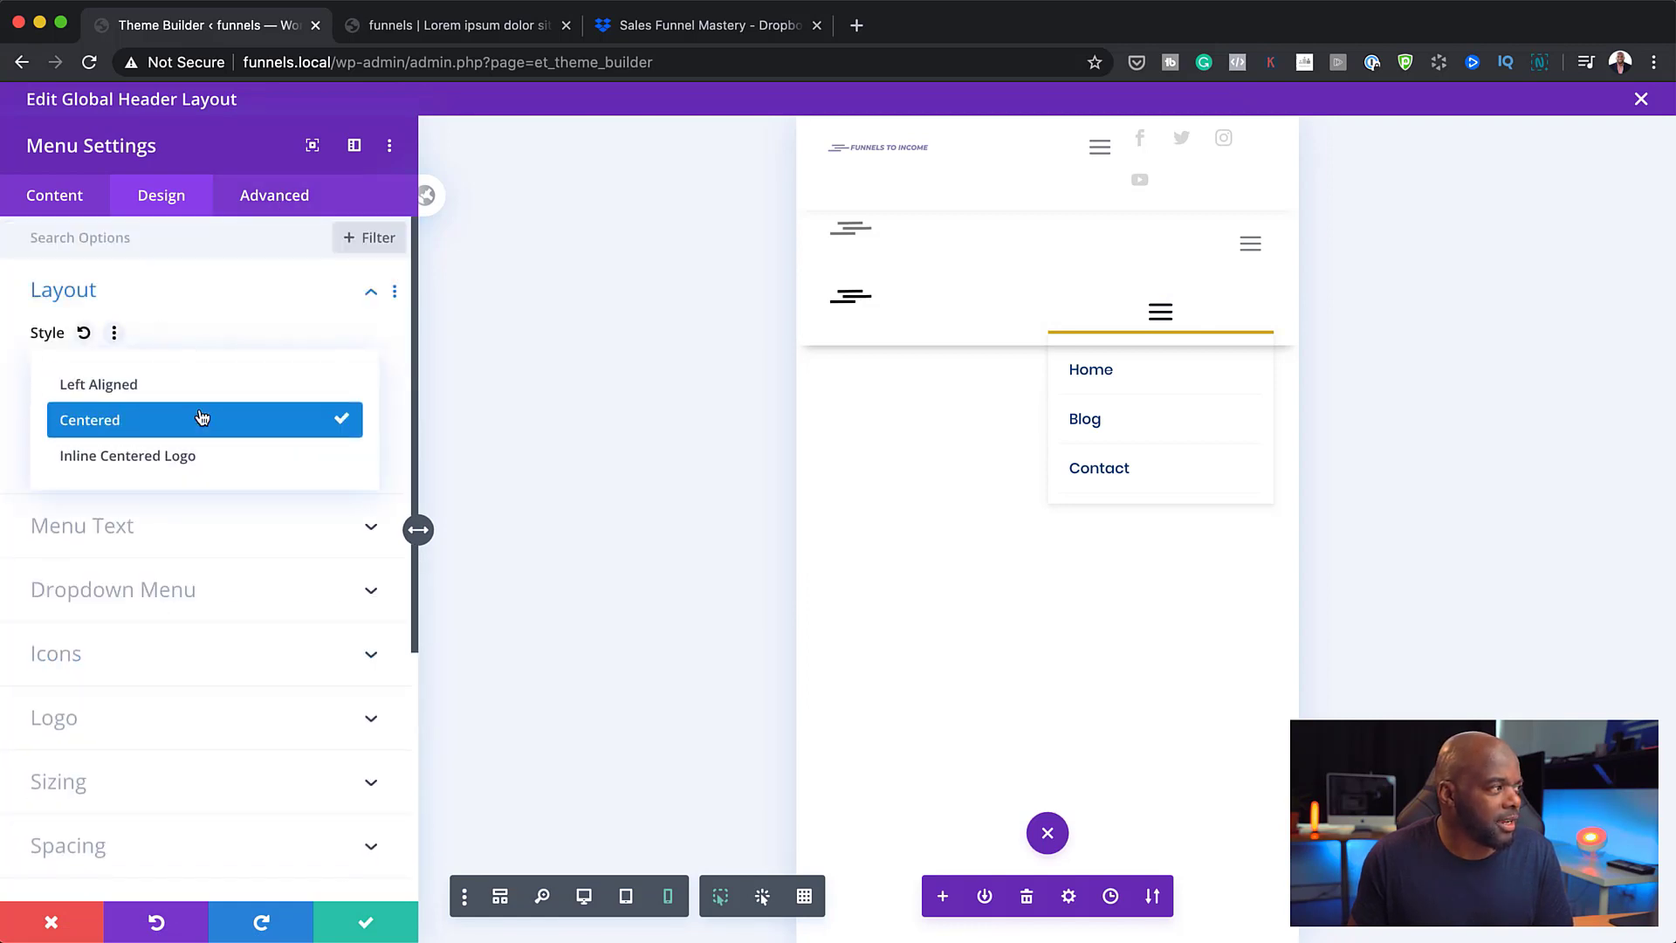
left_click(207, 389)
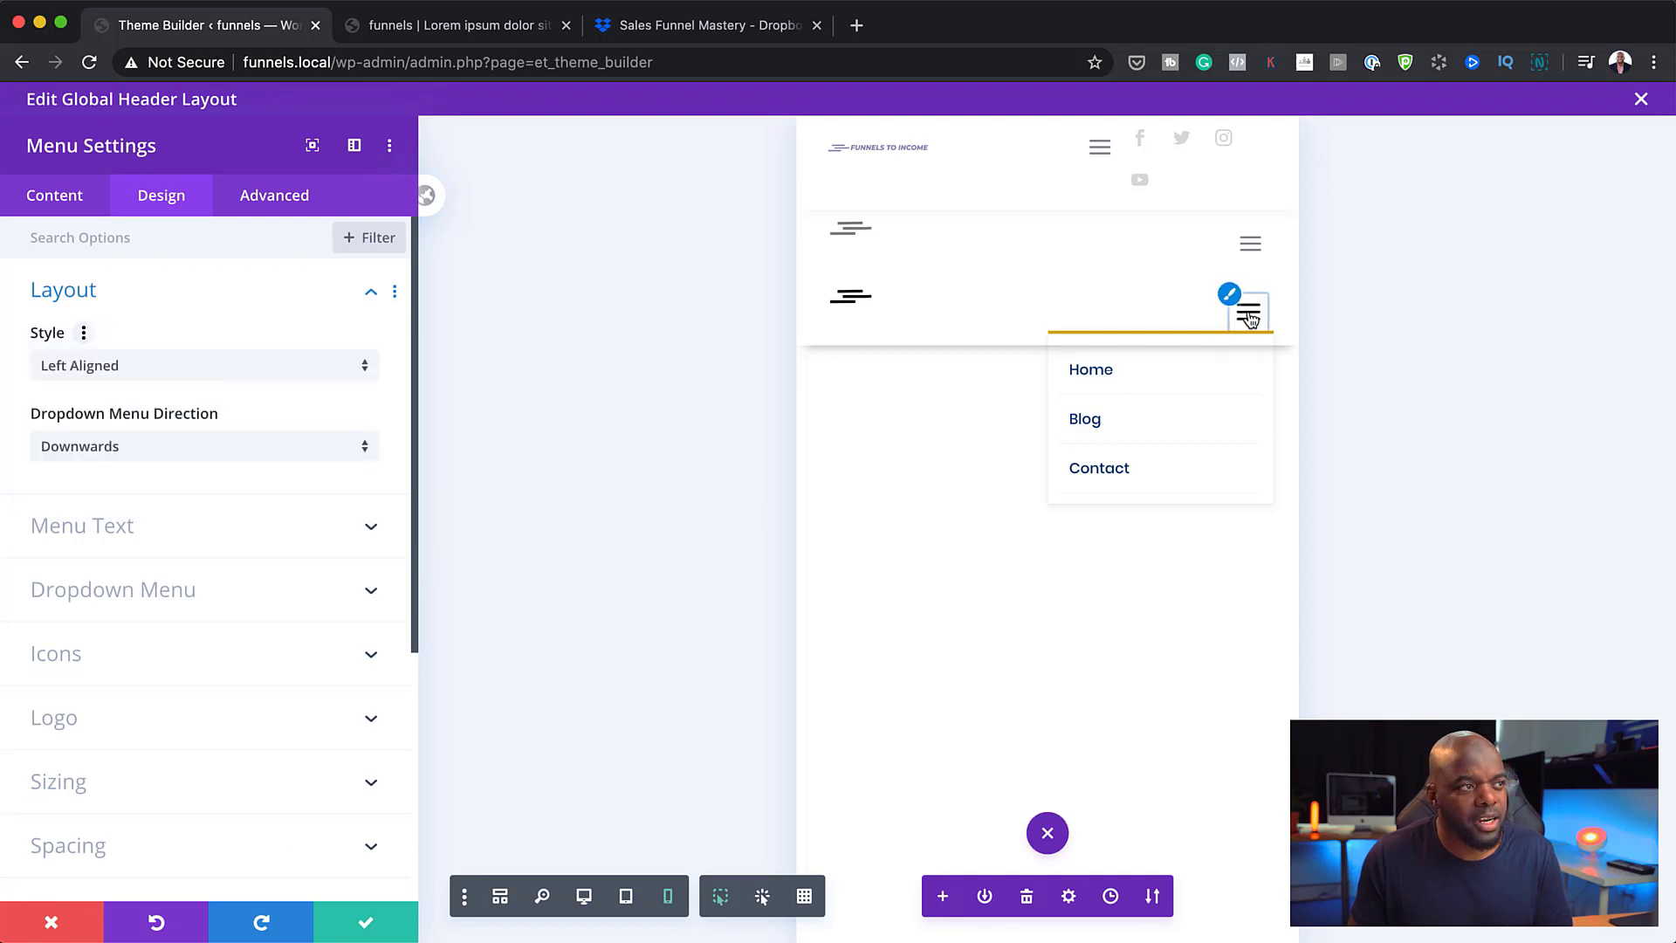
left_click(369, 924)
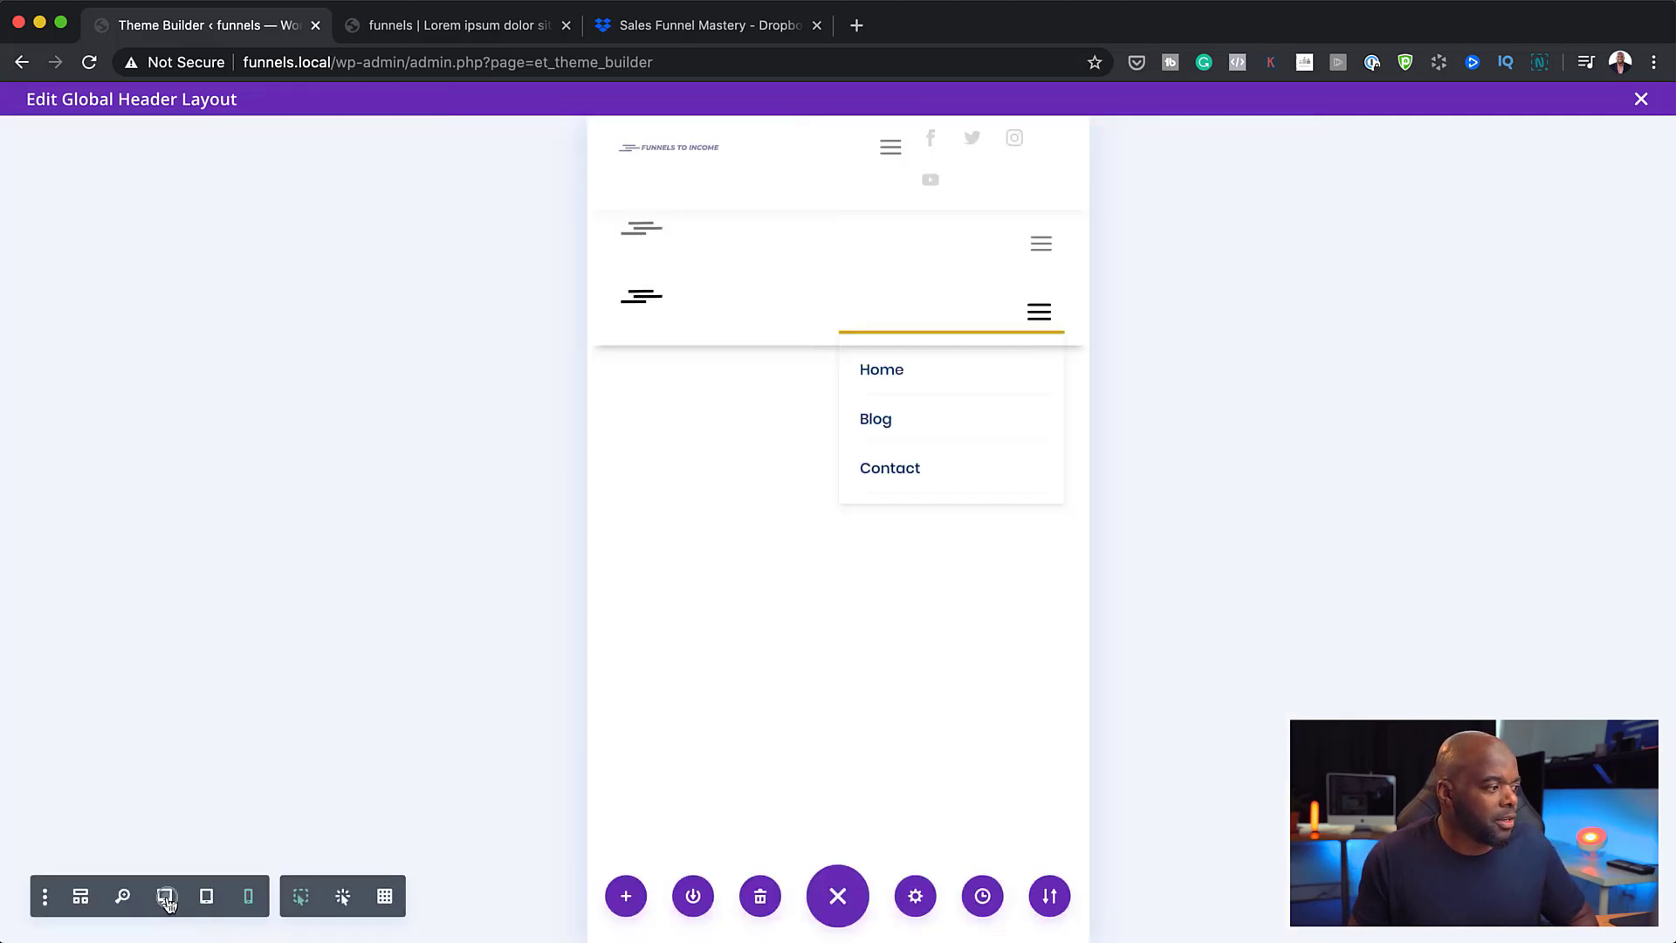
Step: Return to desktop view, give the second header section a light gray background, and save the section settings
left_click(166, 896)
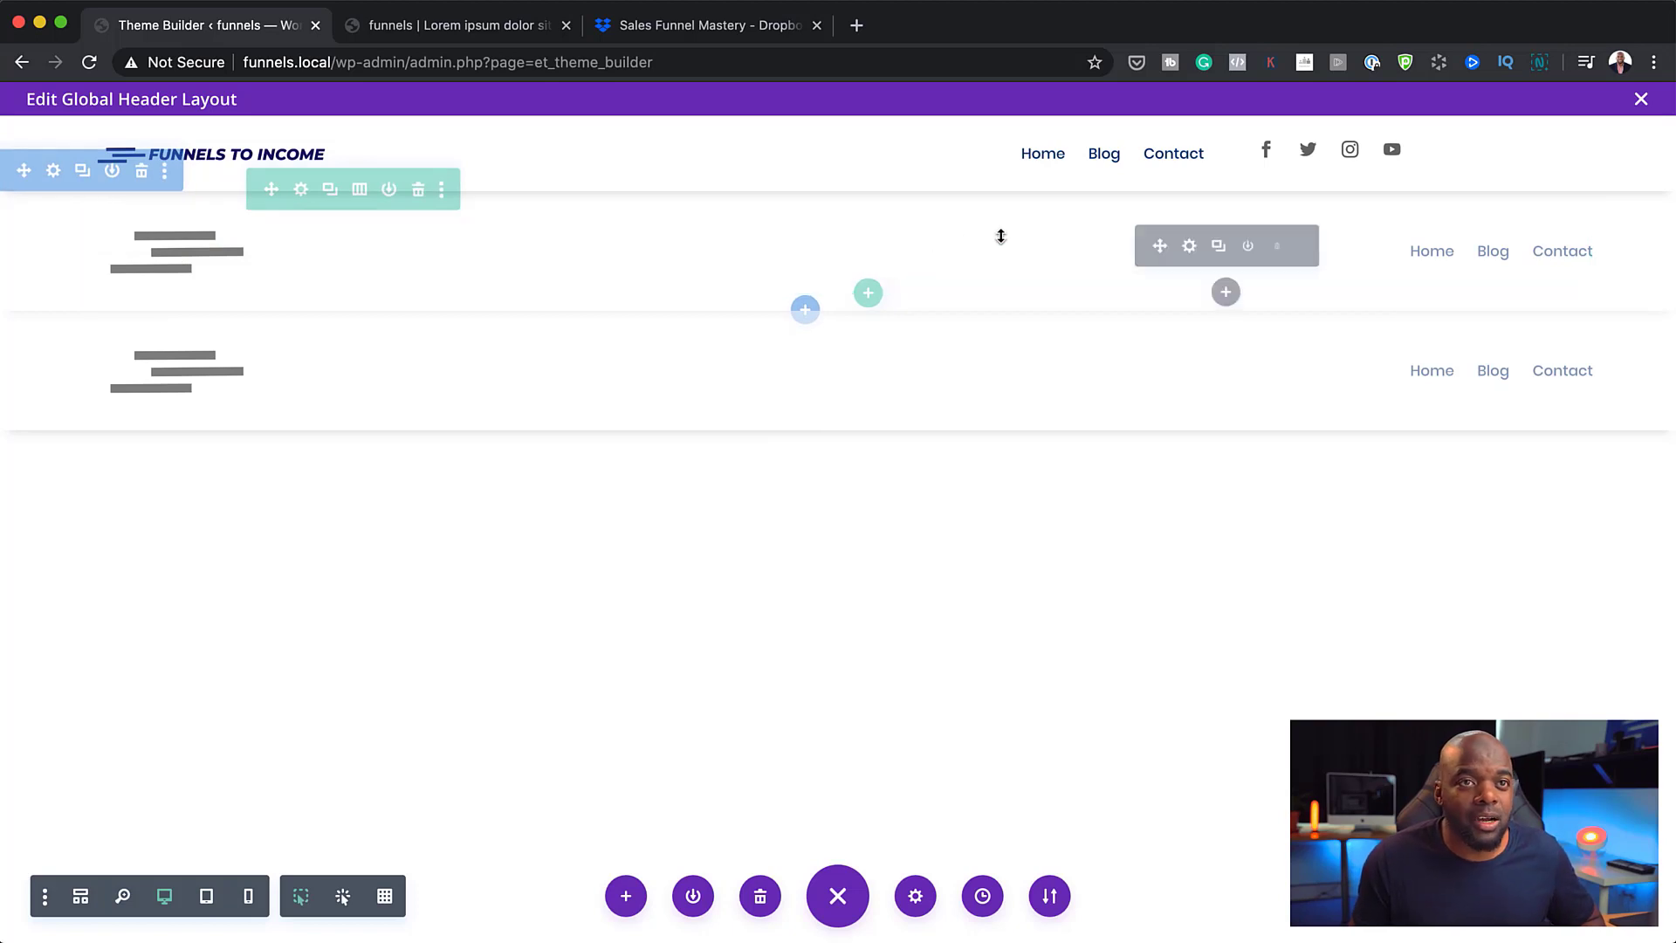
left_click(54, 171)
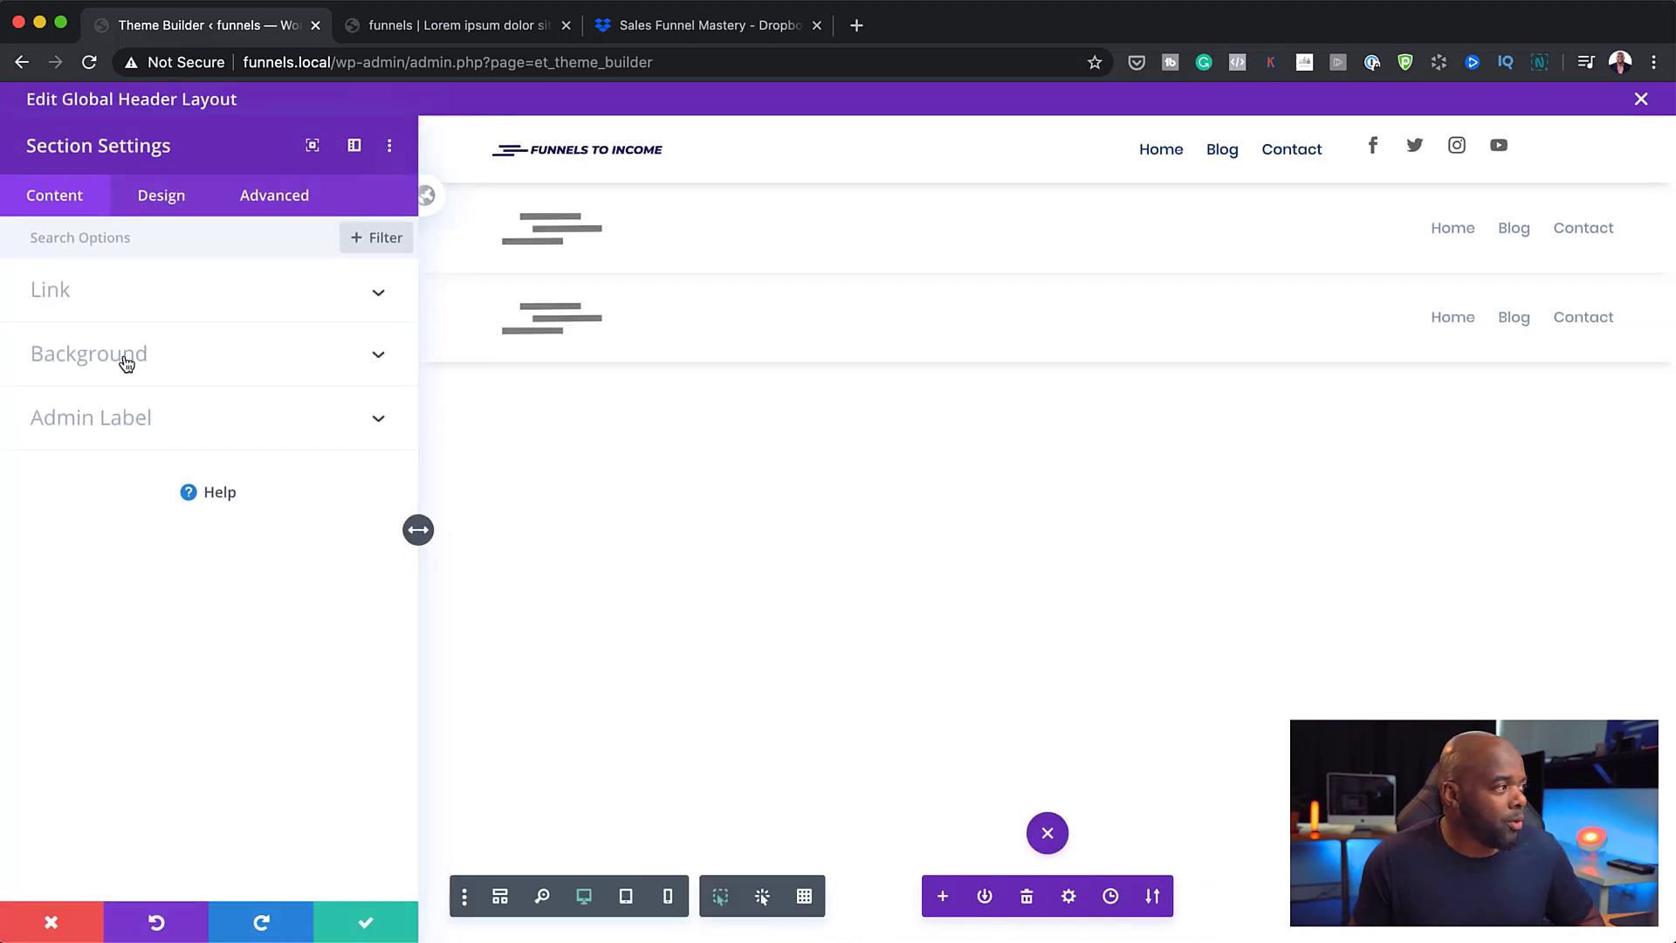
left_click(126, 358)
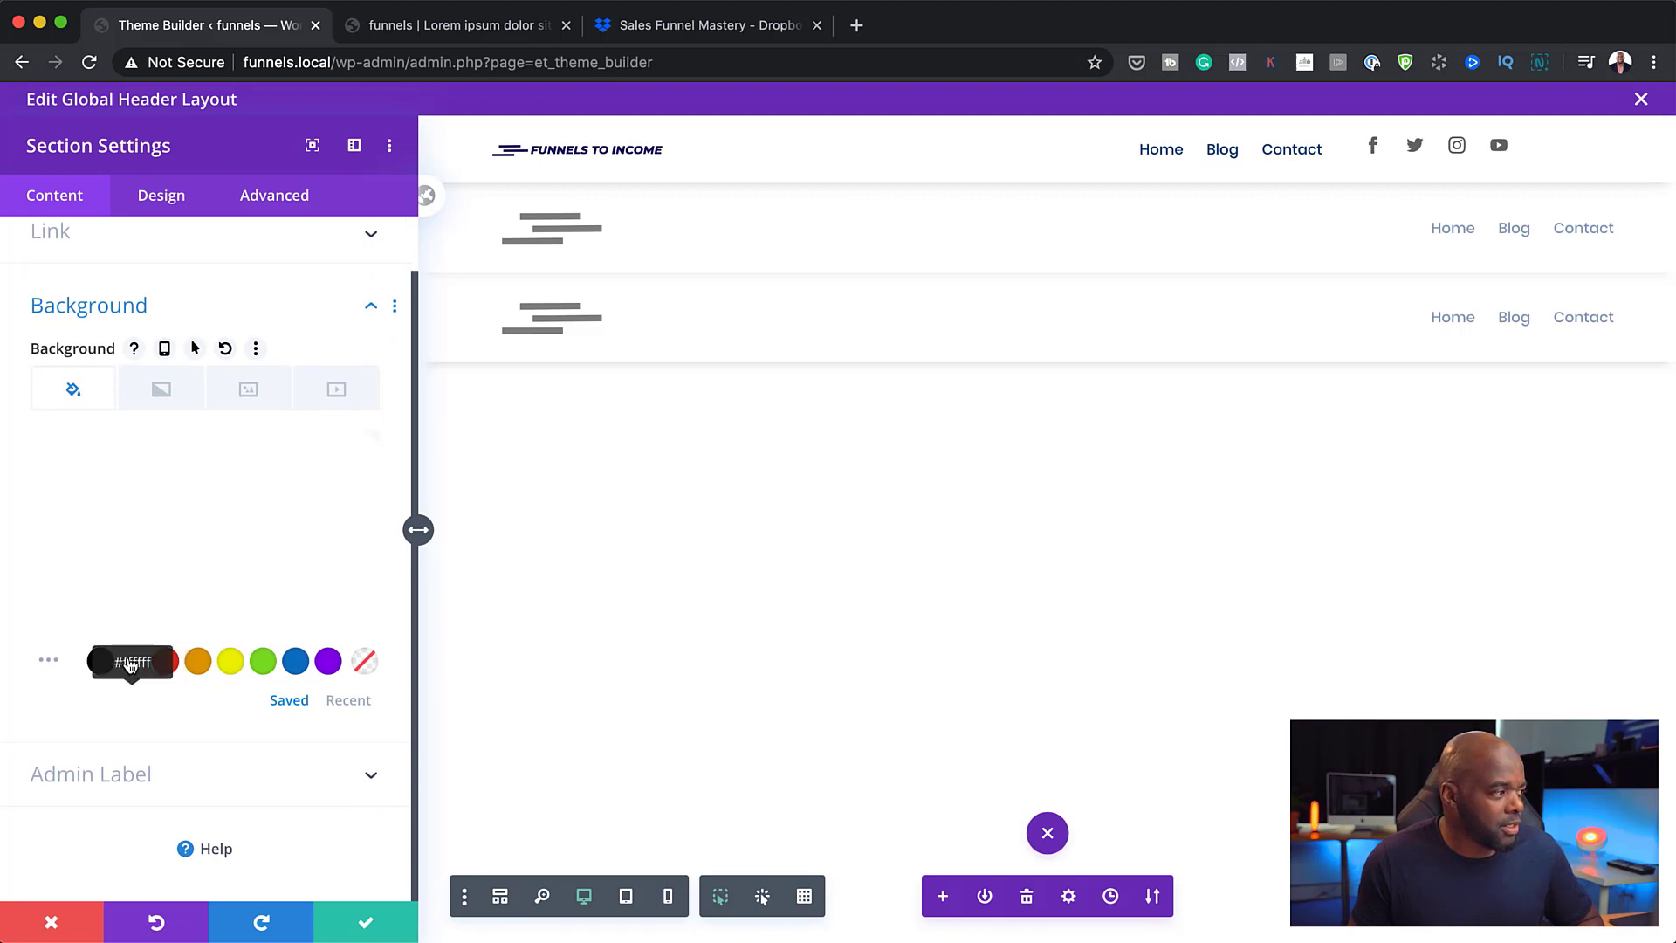
left_click(100, 659)
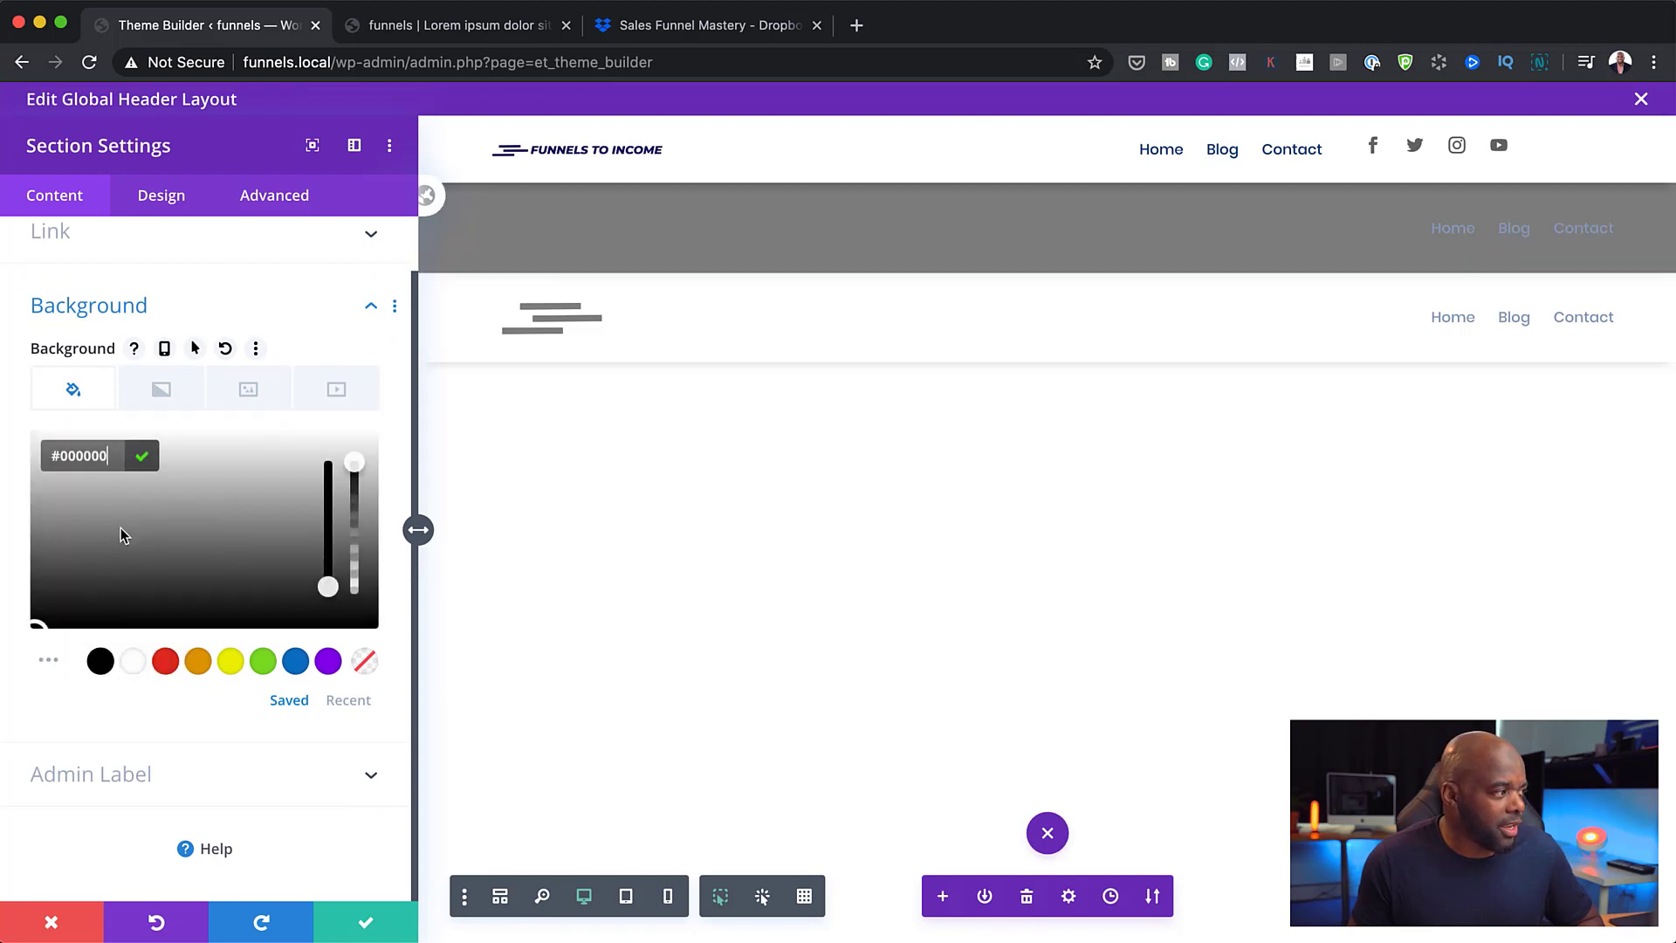
left_click_drag(82, 554, 30, 445)
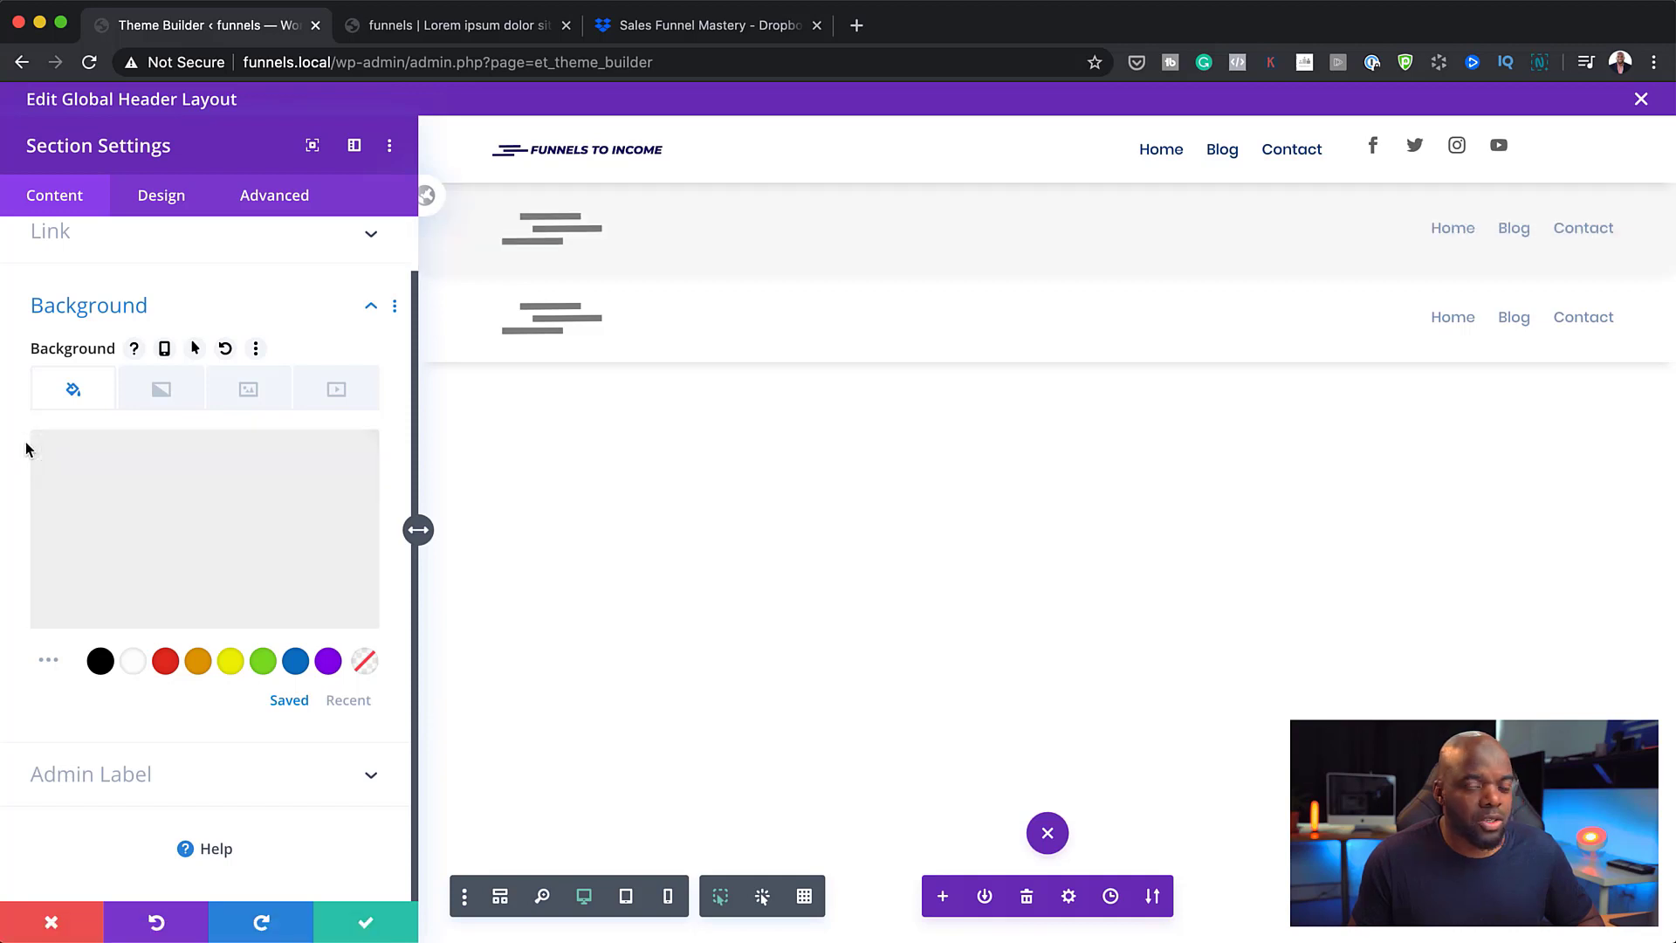
left_click(365, 925)
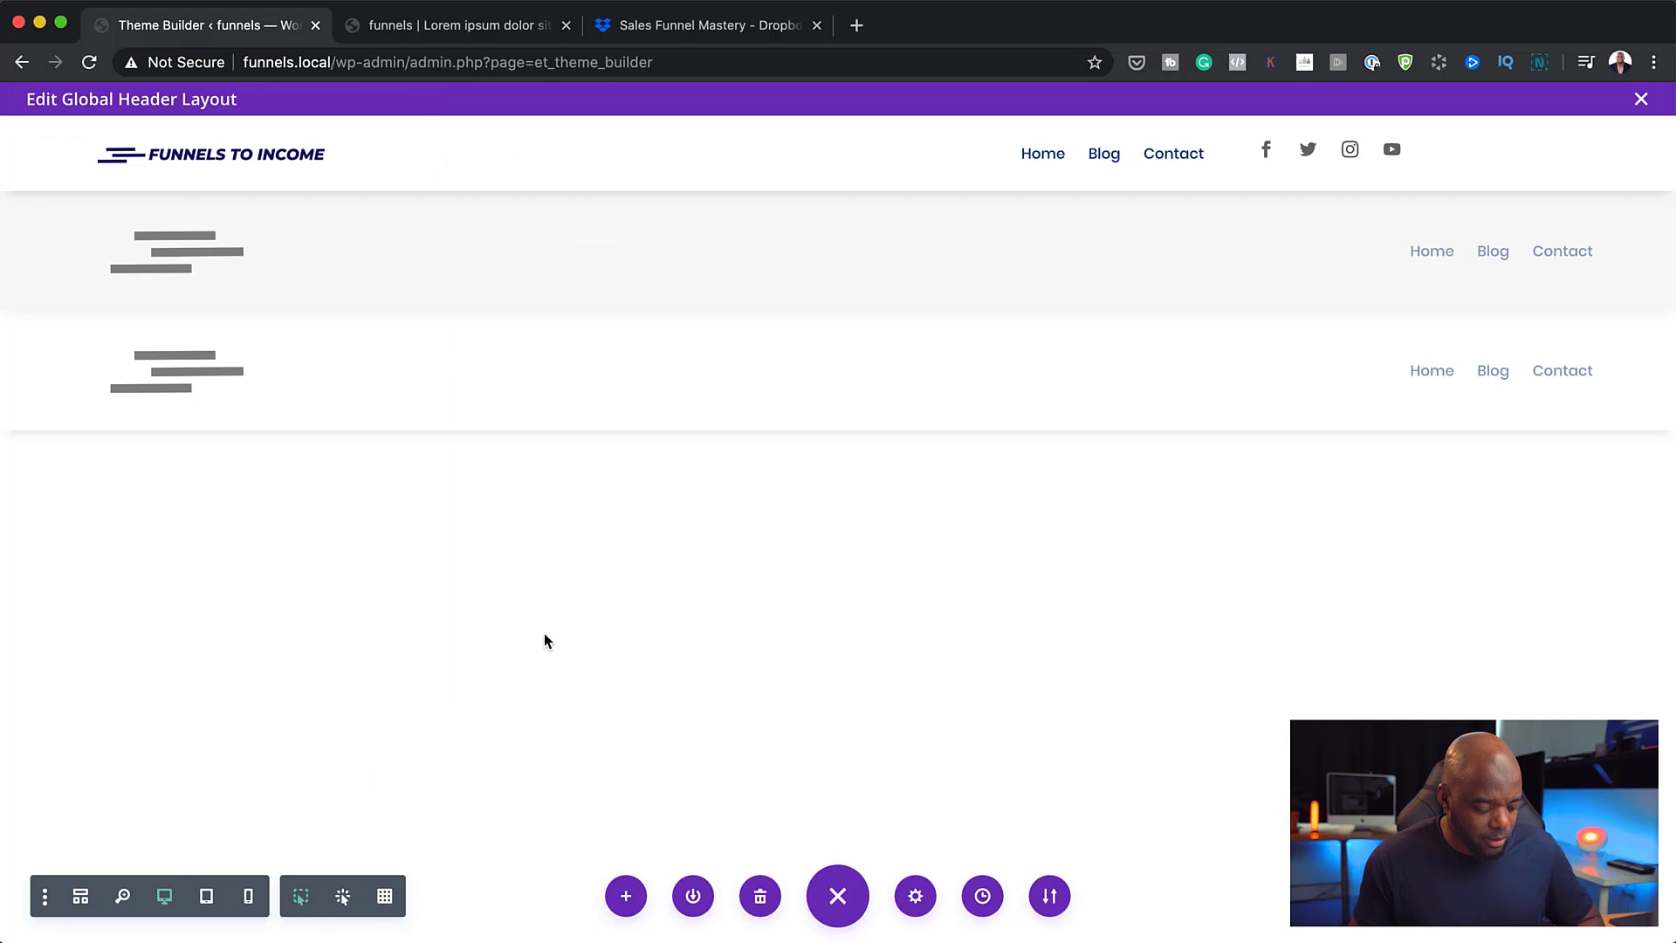
Step: Reload the live funnels page and view it in the responsive device mode of the browser's developer tools
left_click(480, 28)
left_click(92, 63)
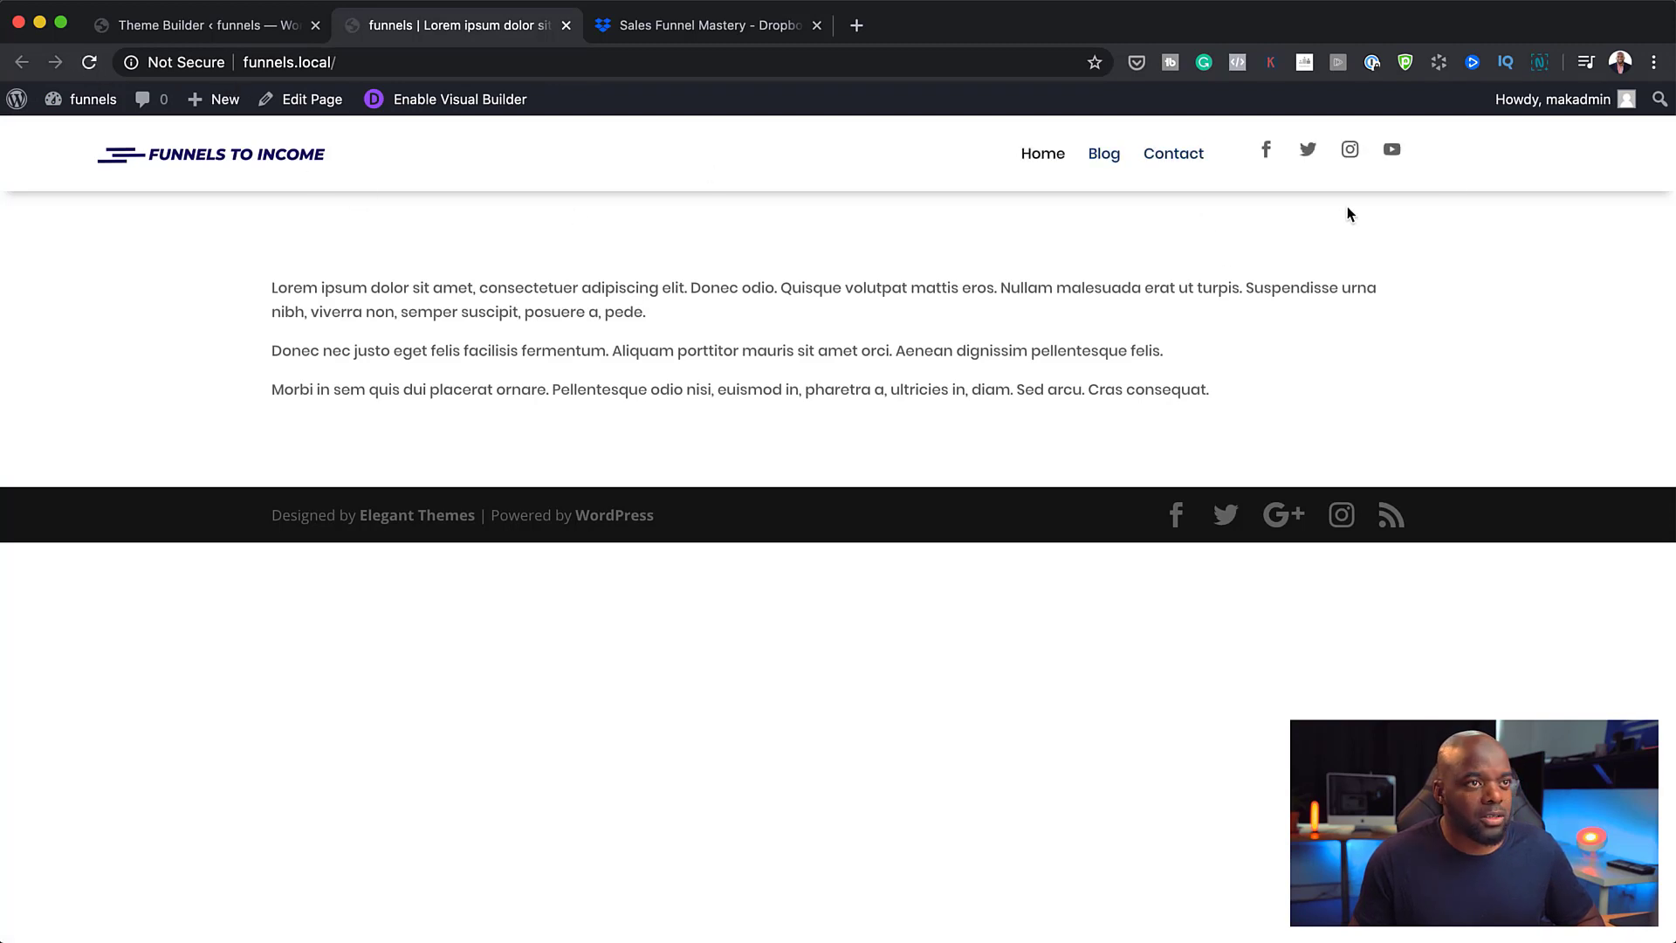
right_click(902, 162)
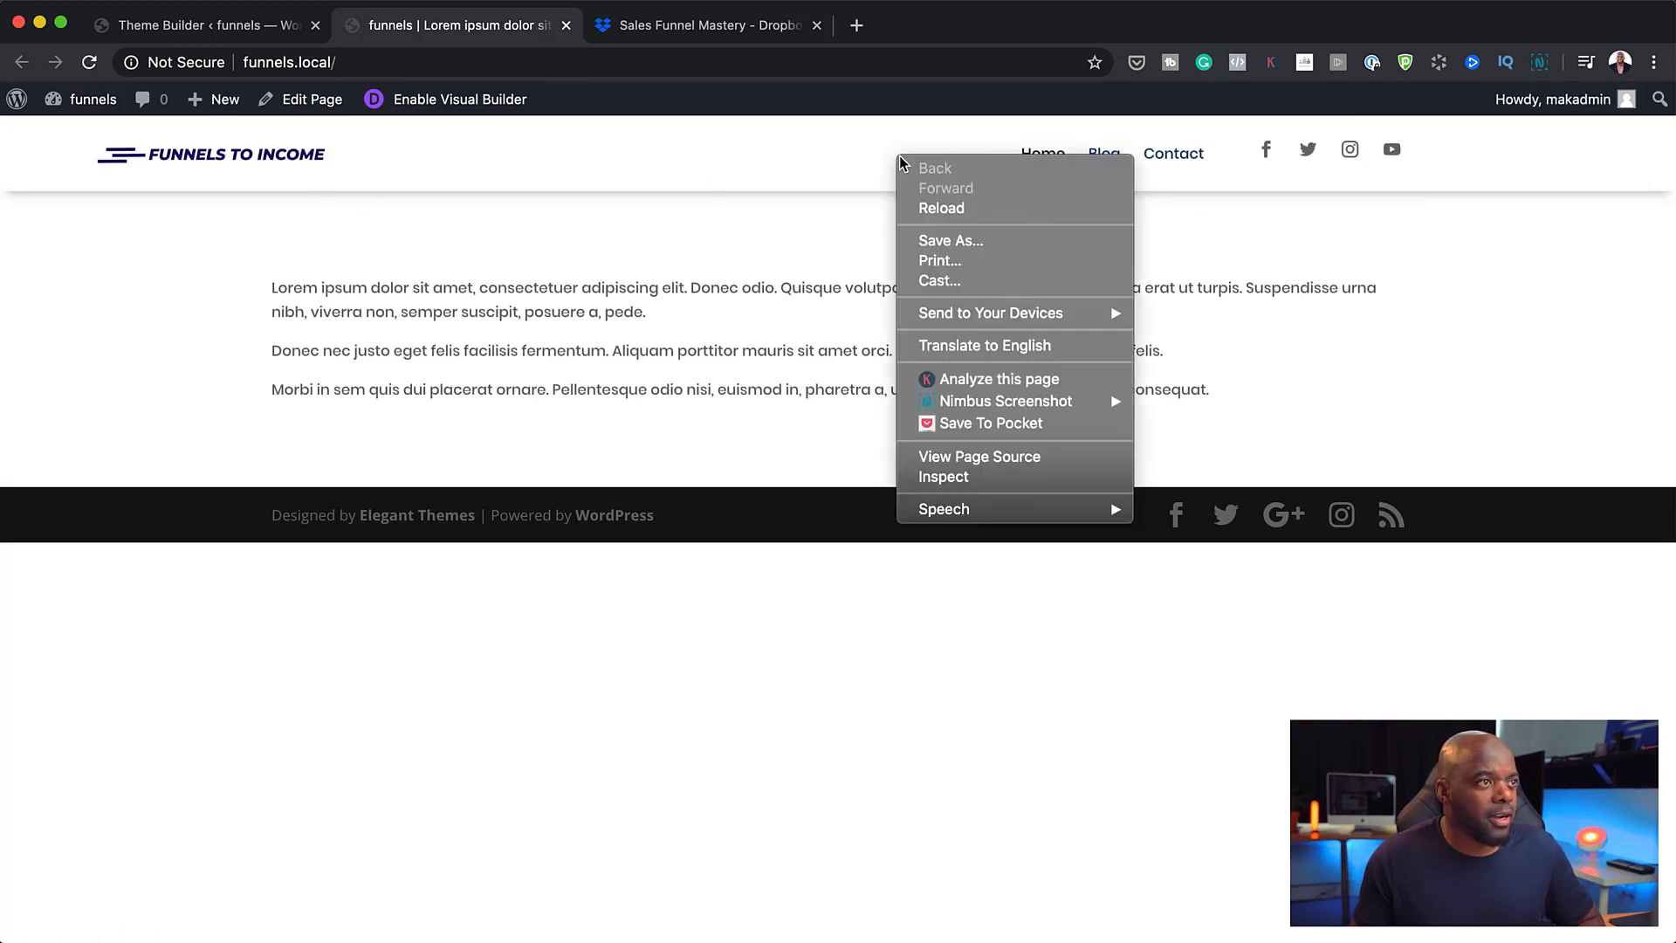
left_click(969, 479)
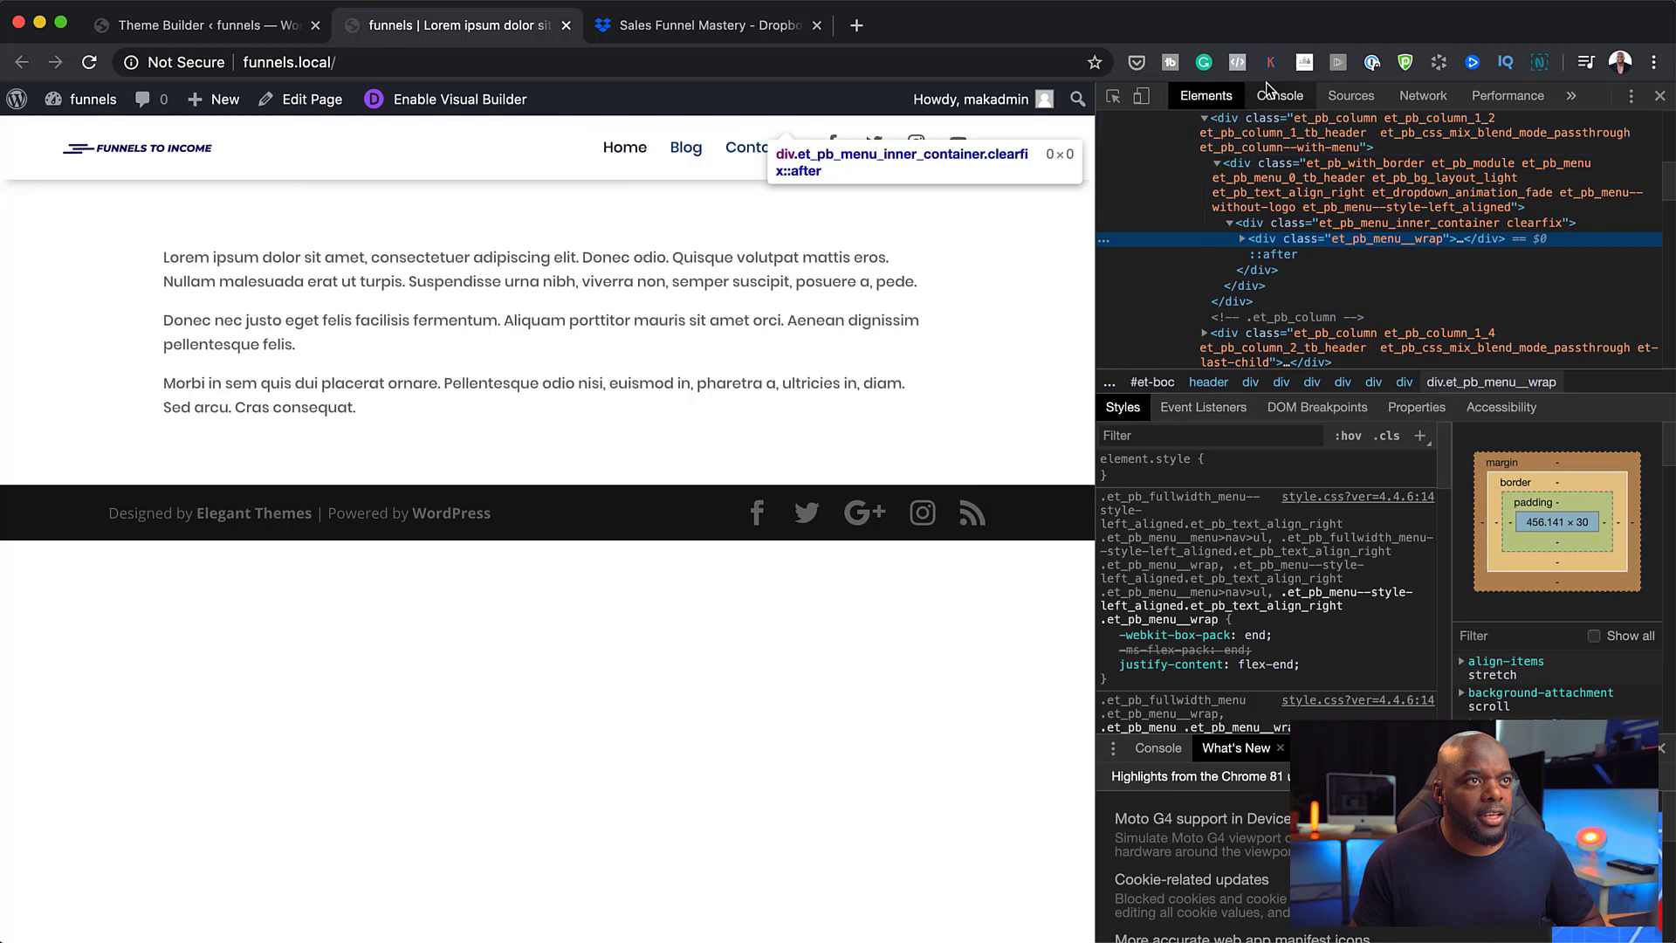
left_click(1143, 97)
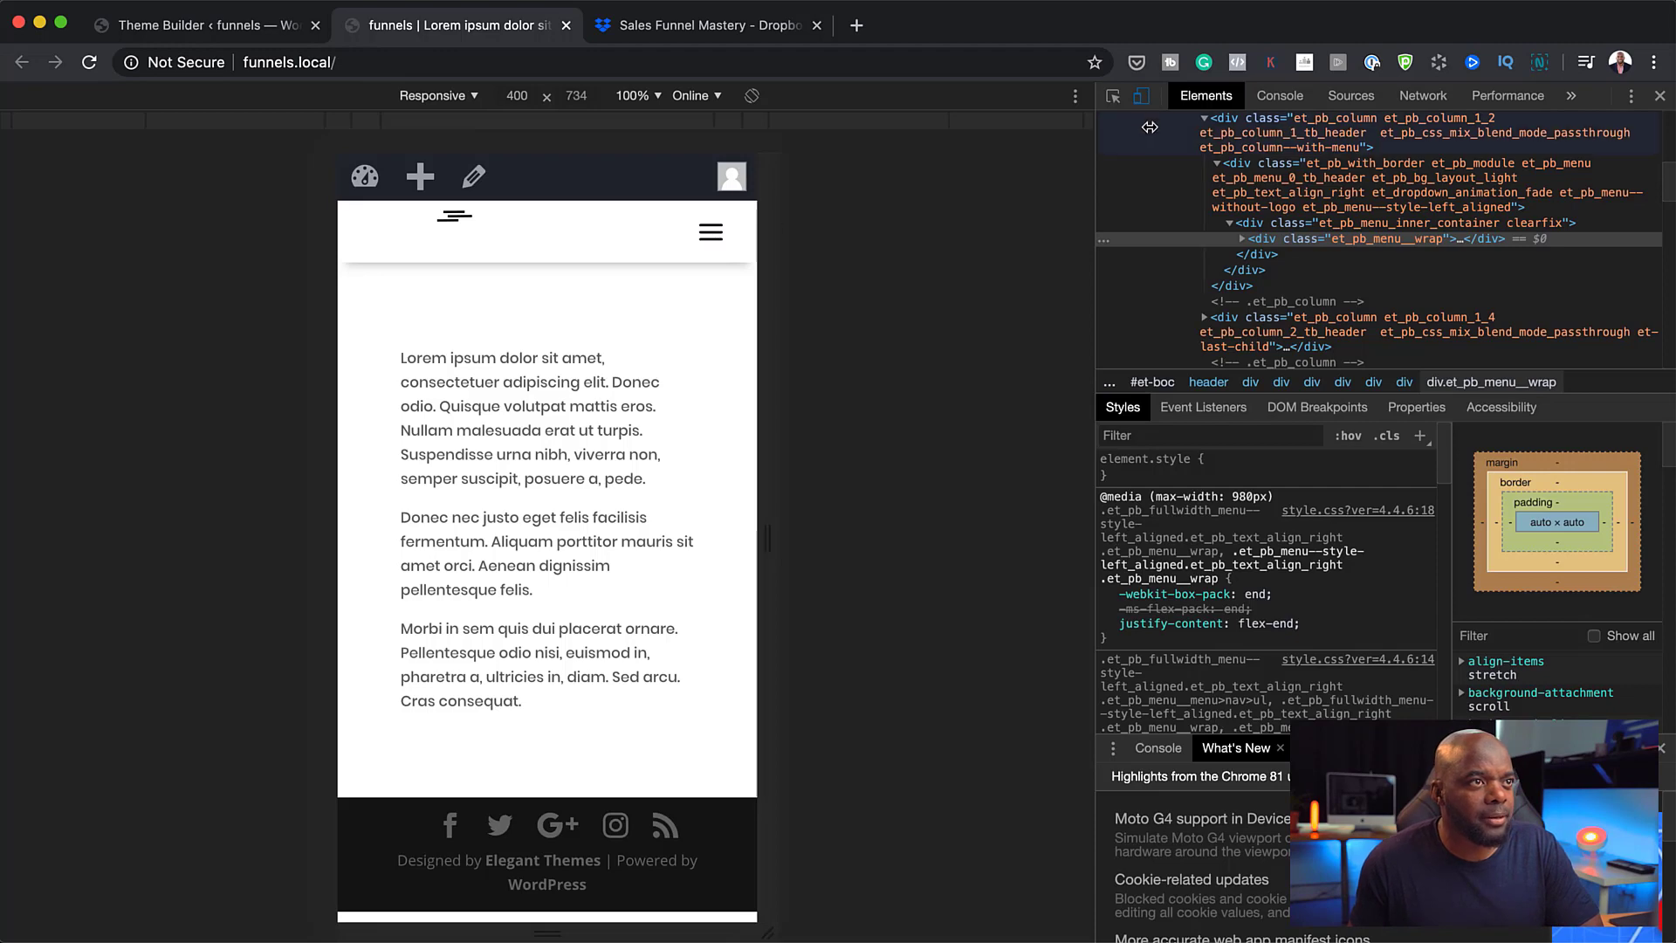
Step: Compare the live header in desktop and responsive device view, and expand its hamburger menu in the mobile view
left_click(1143, 98)
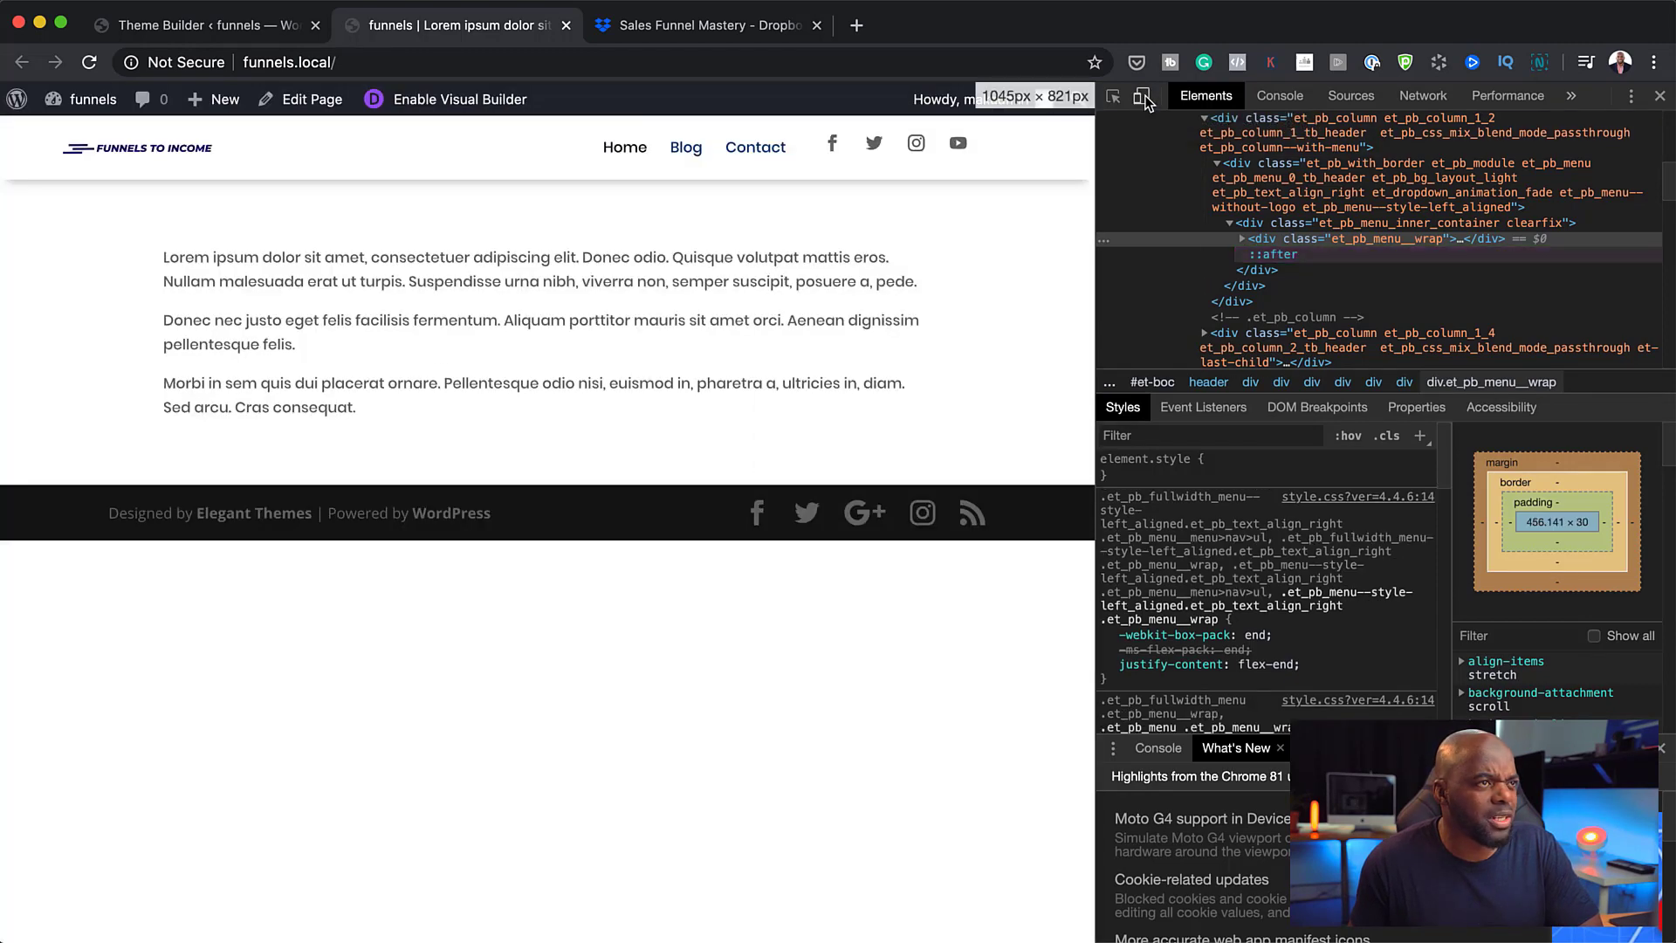
left_click(1143, 98)
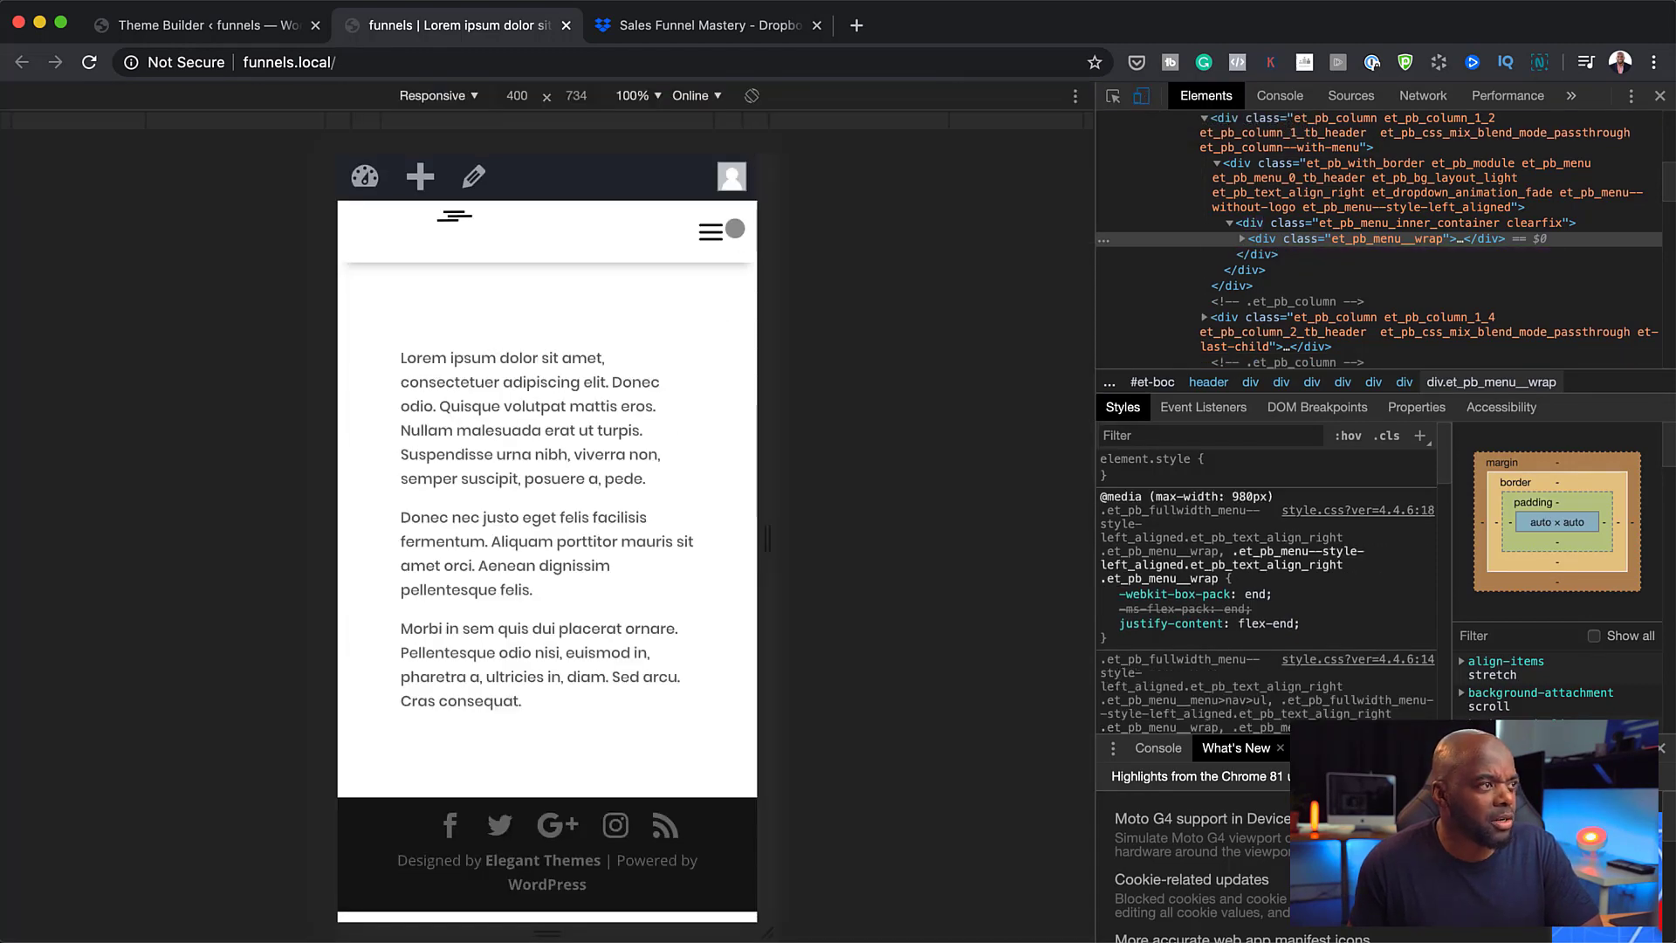
left_click(711, 233)
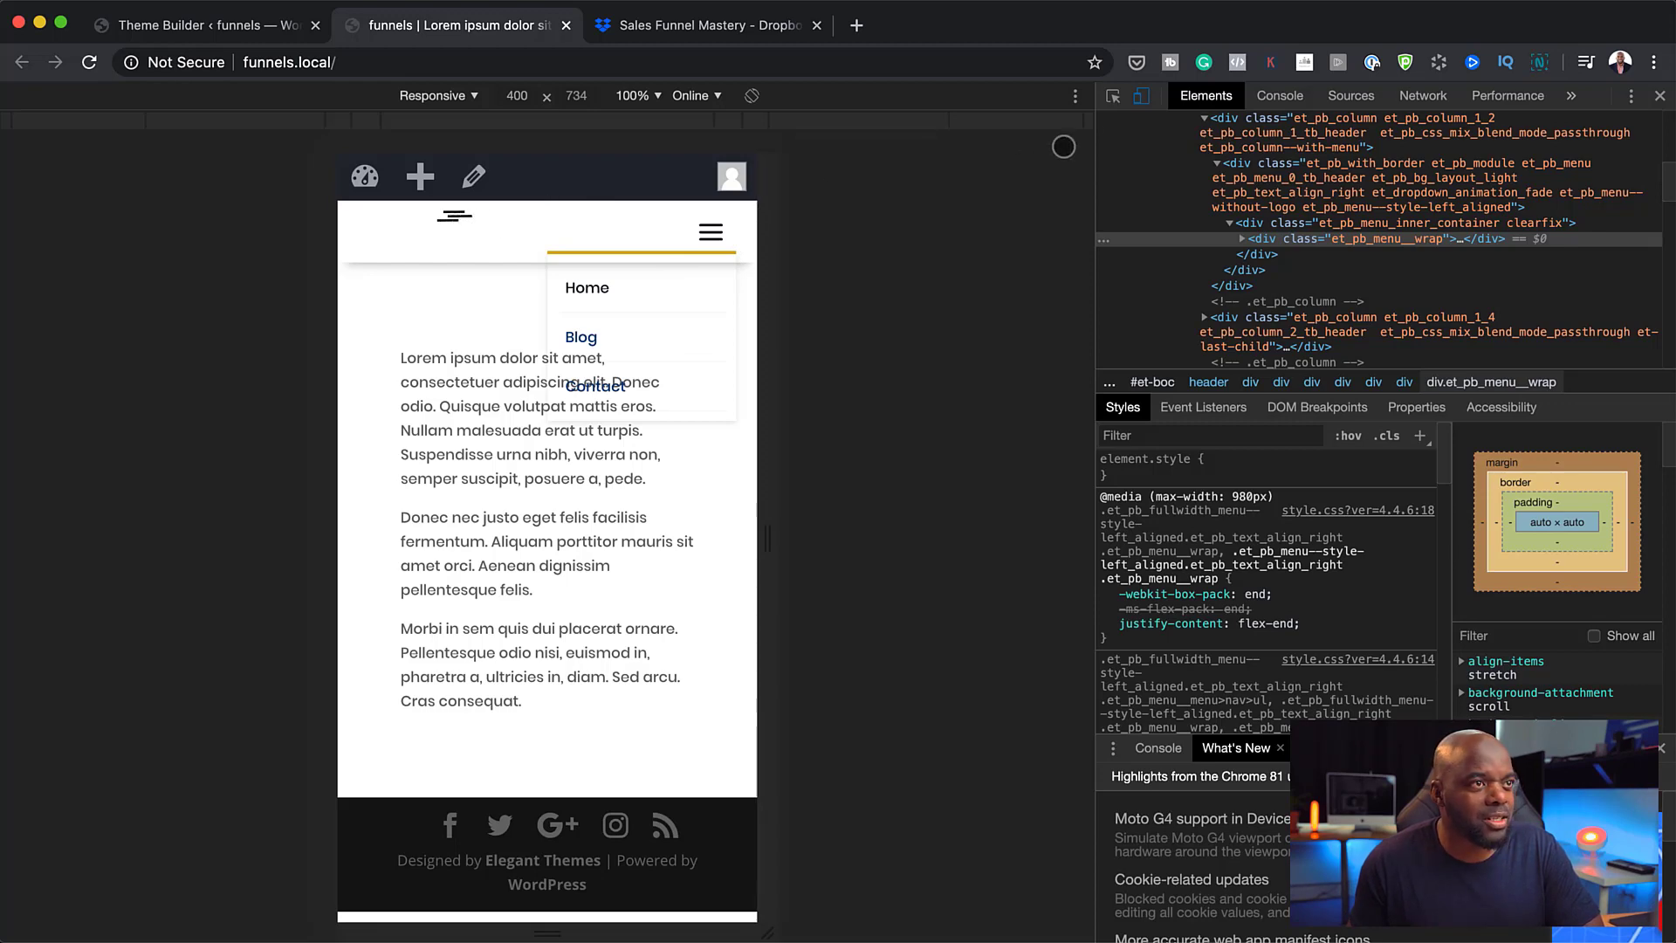
left_click(1138, 96)
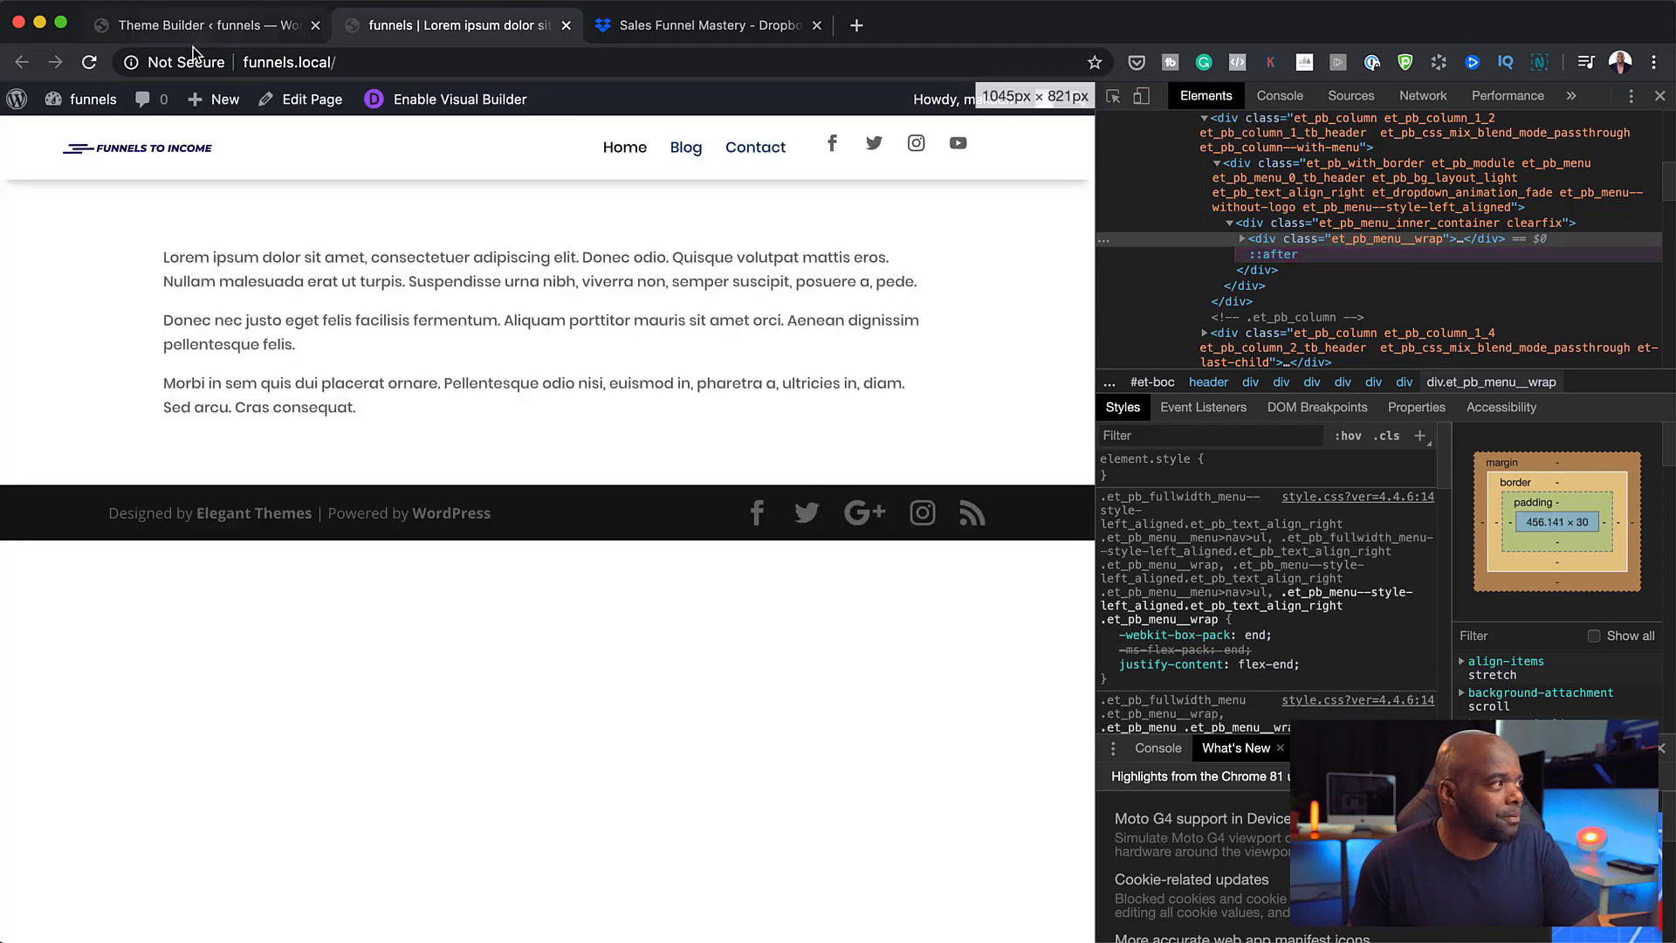
Step: Return to the Theme Builder, set the Z Index of the third section's menu to 9999, and save the menu settings
left_click(216, 28)
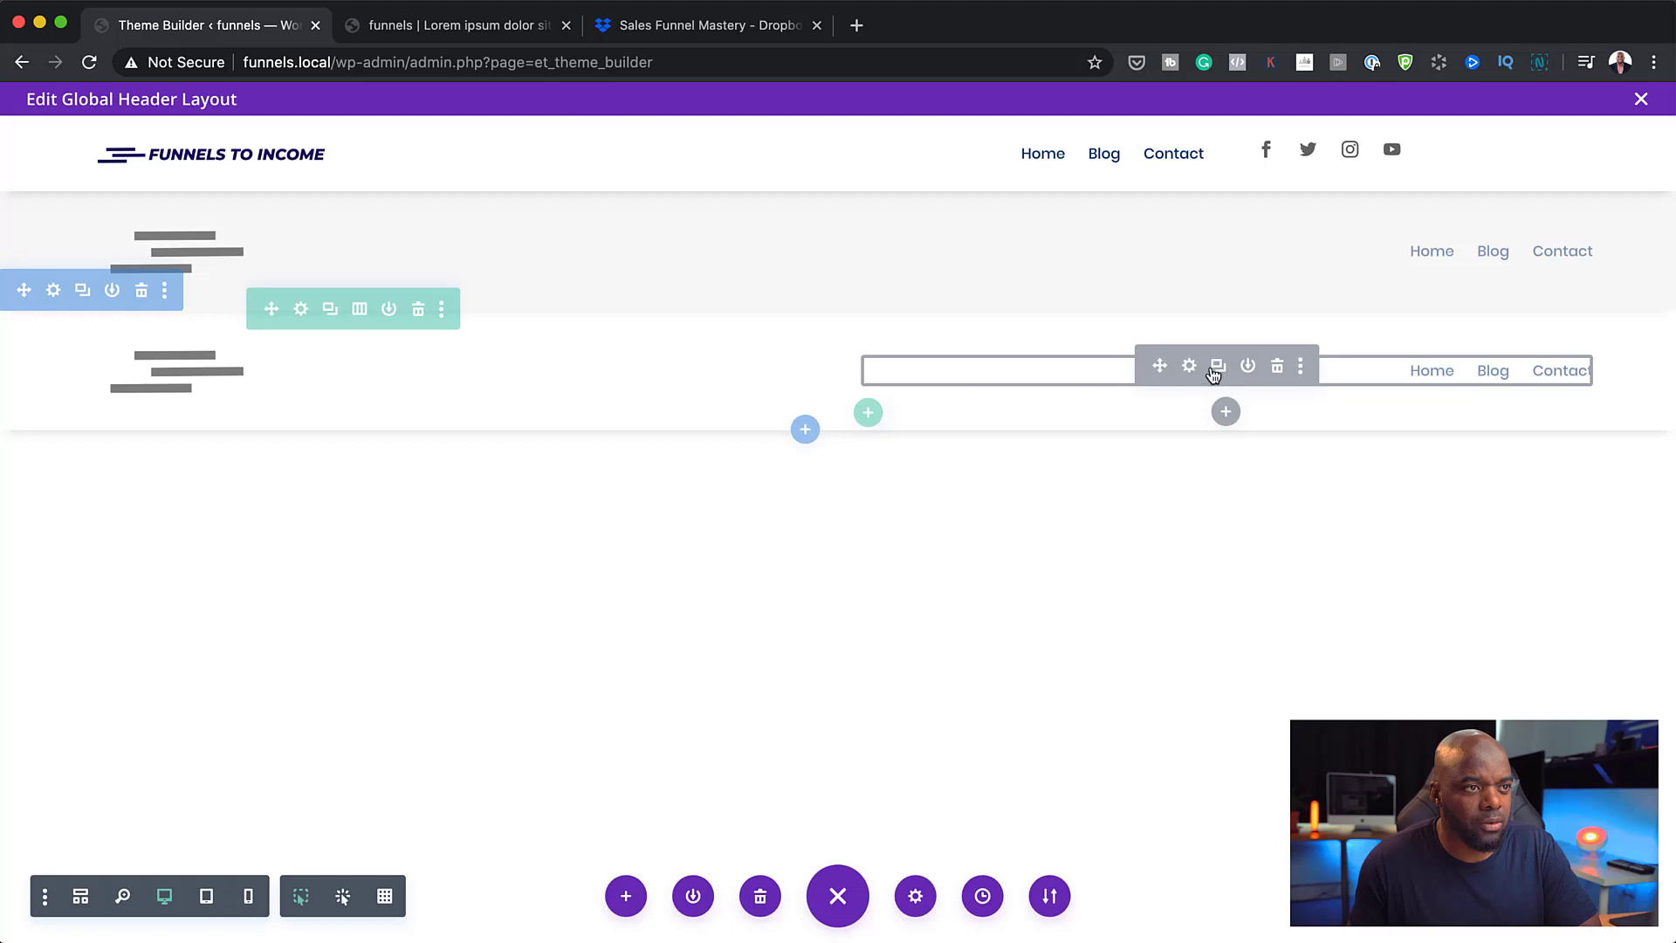
left_click(1190, 366)
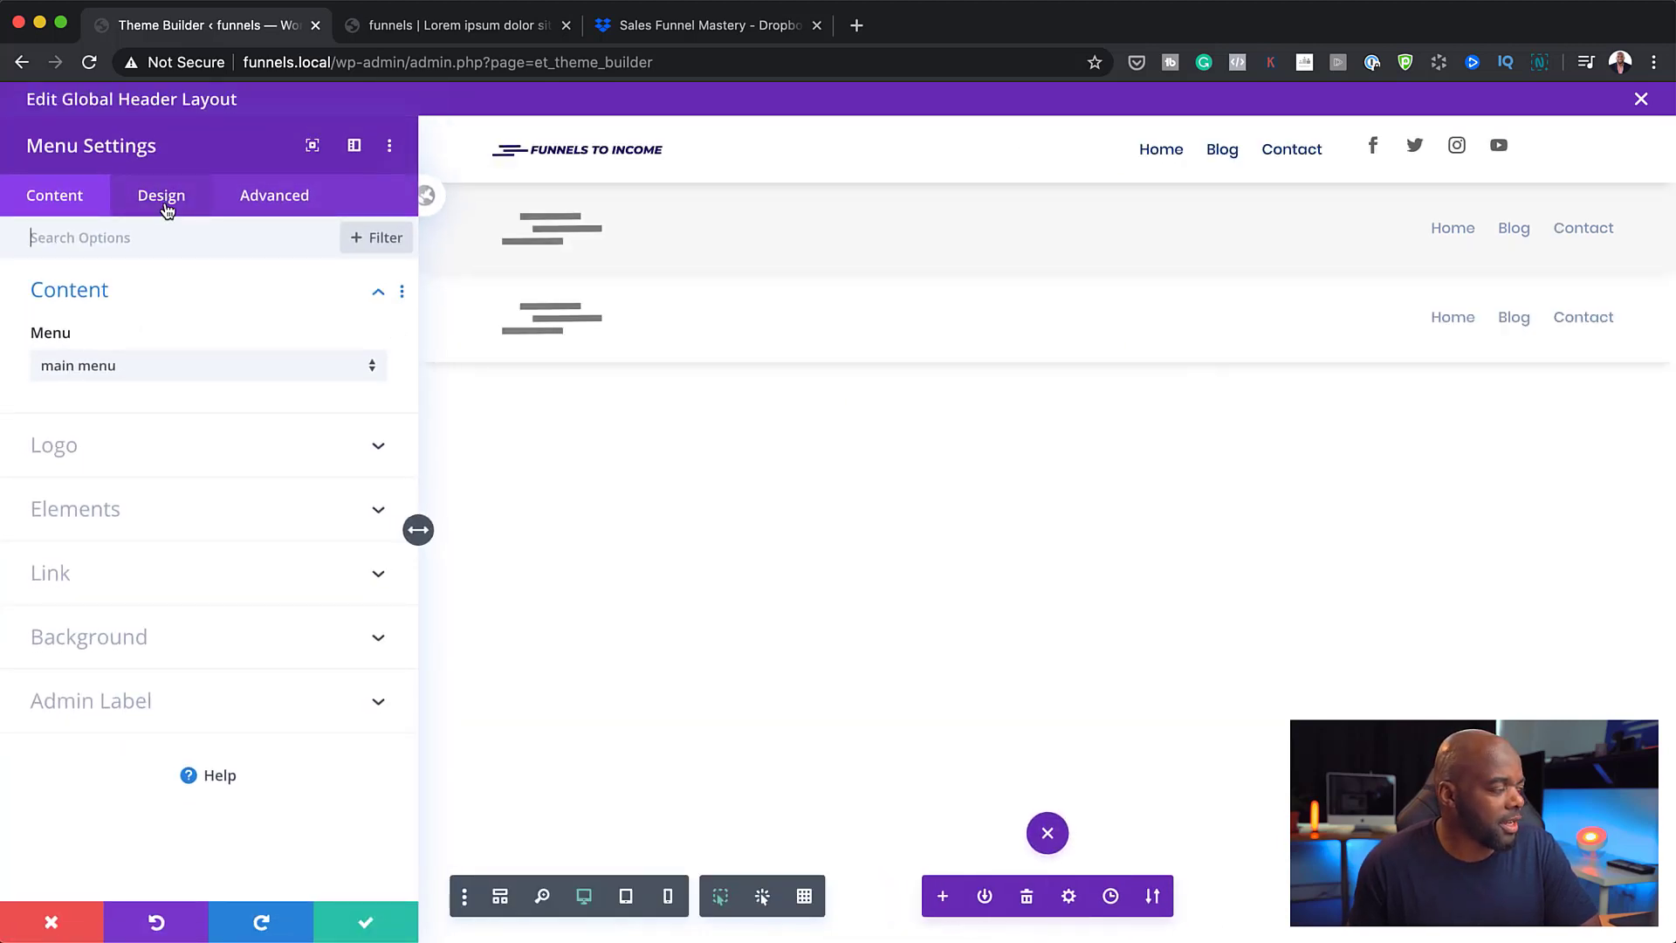
left_click(163, 198)
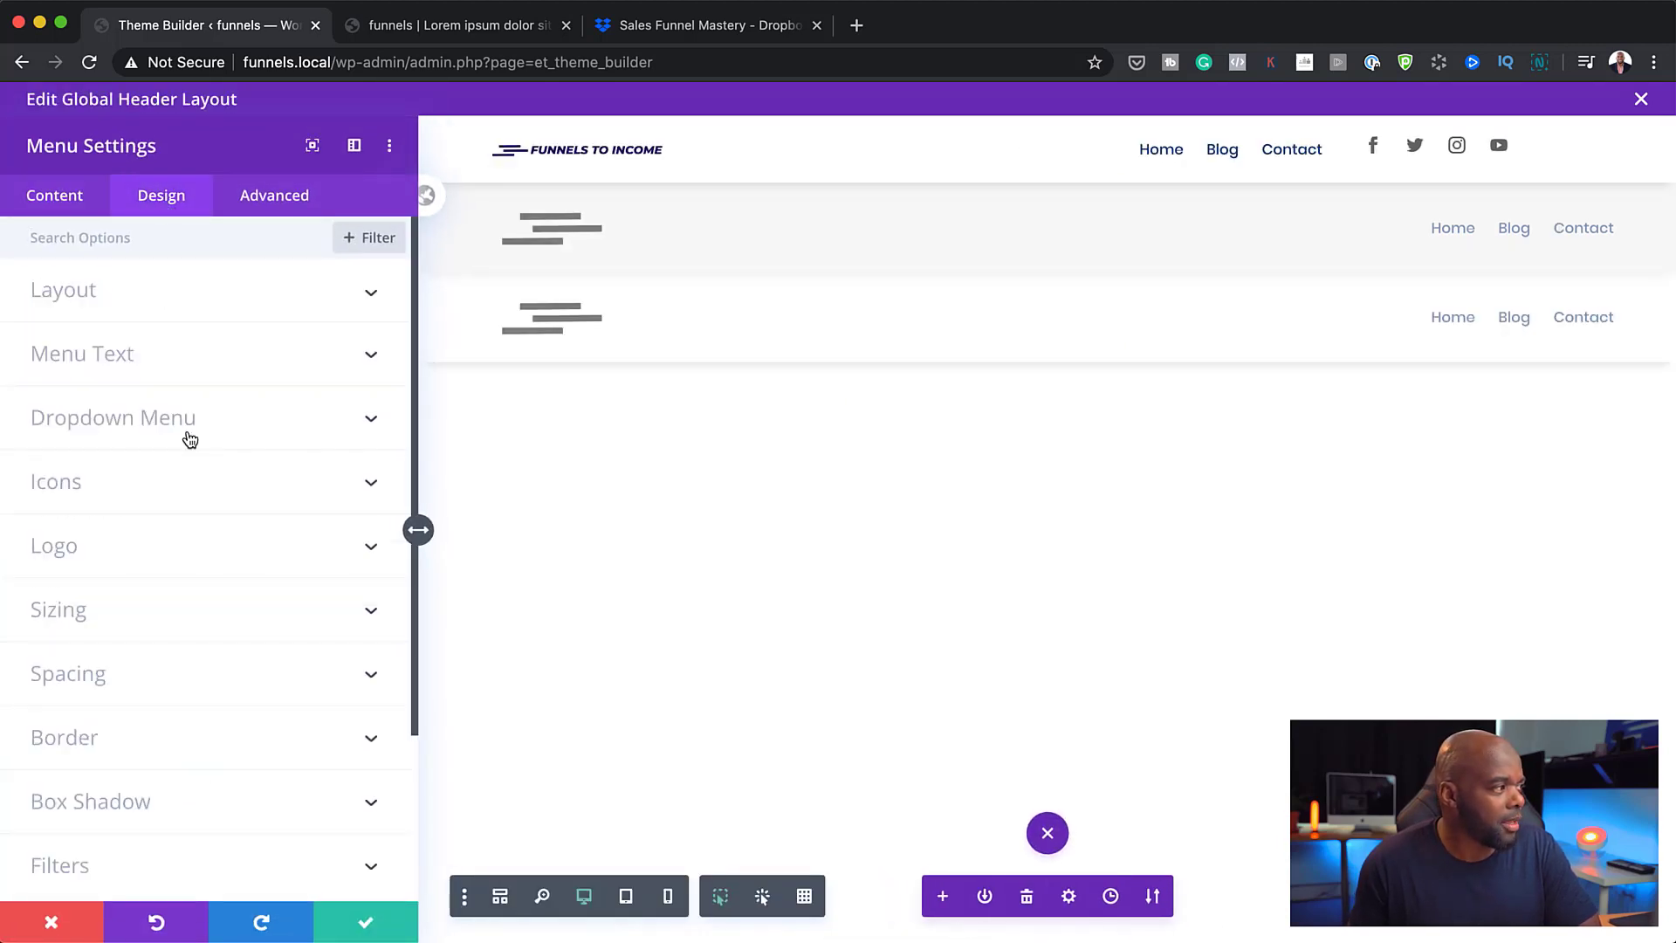
left_click(129, 428)
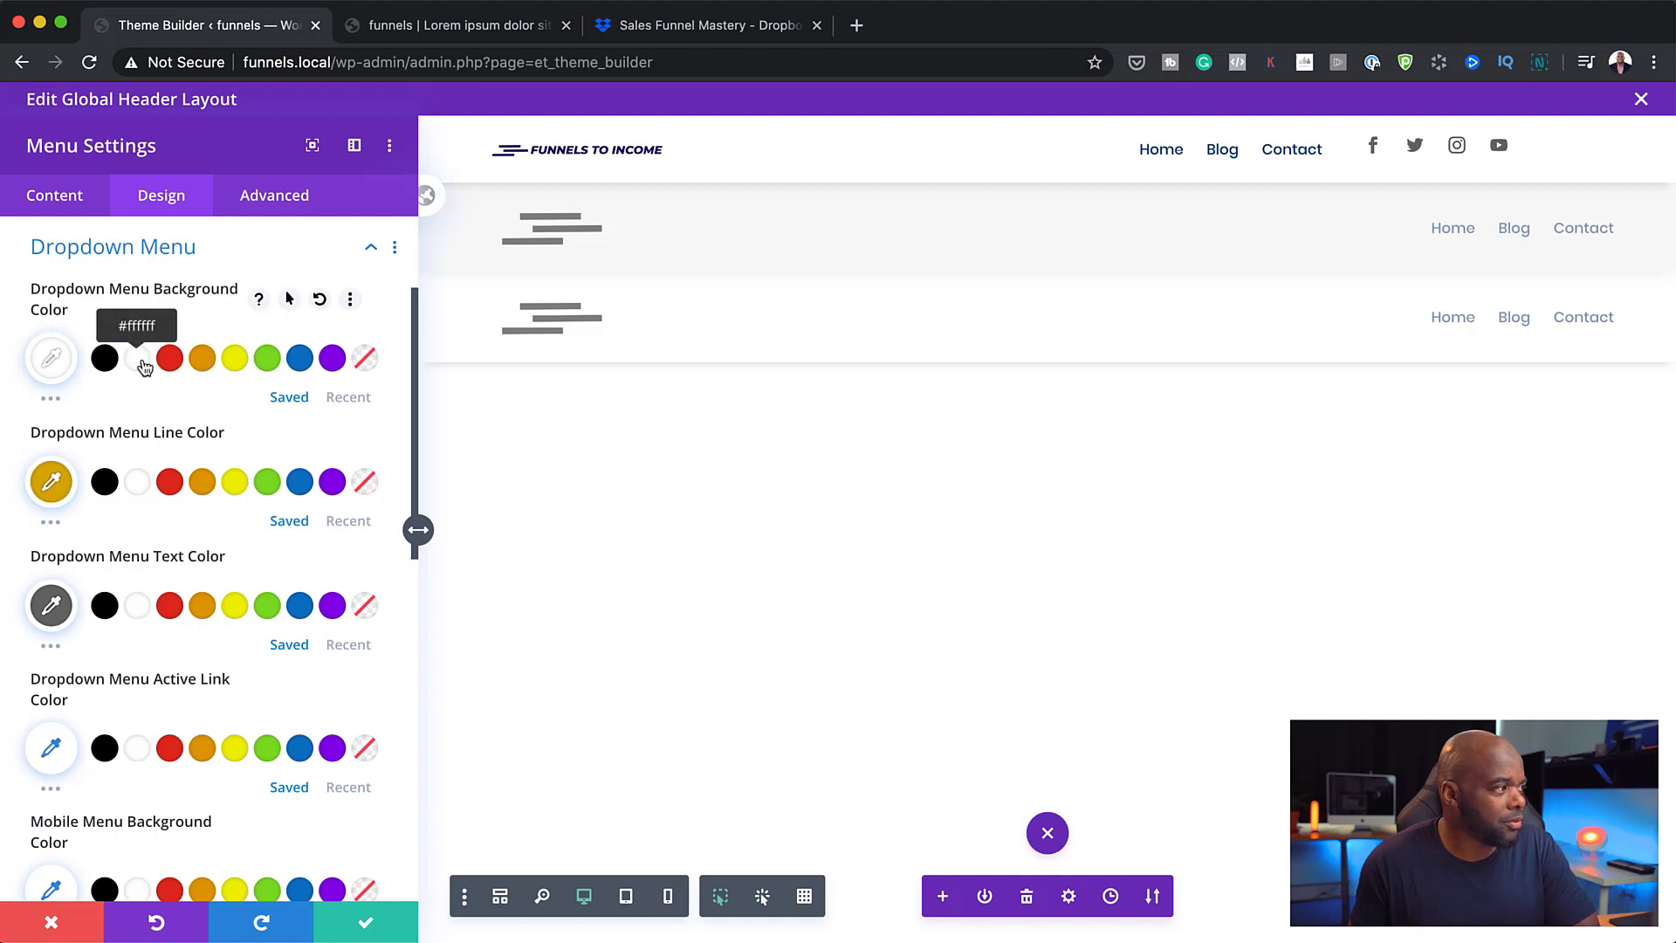
scroll(149, 682, "down", 3)
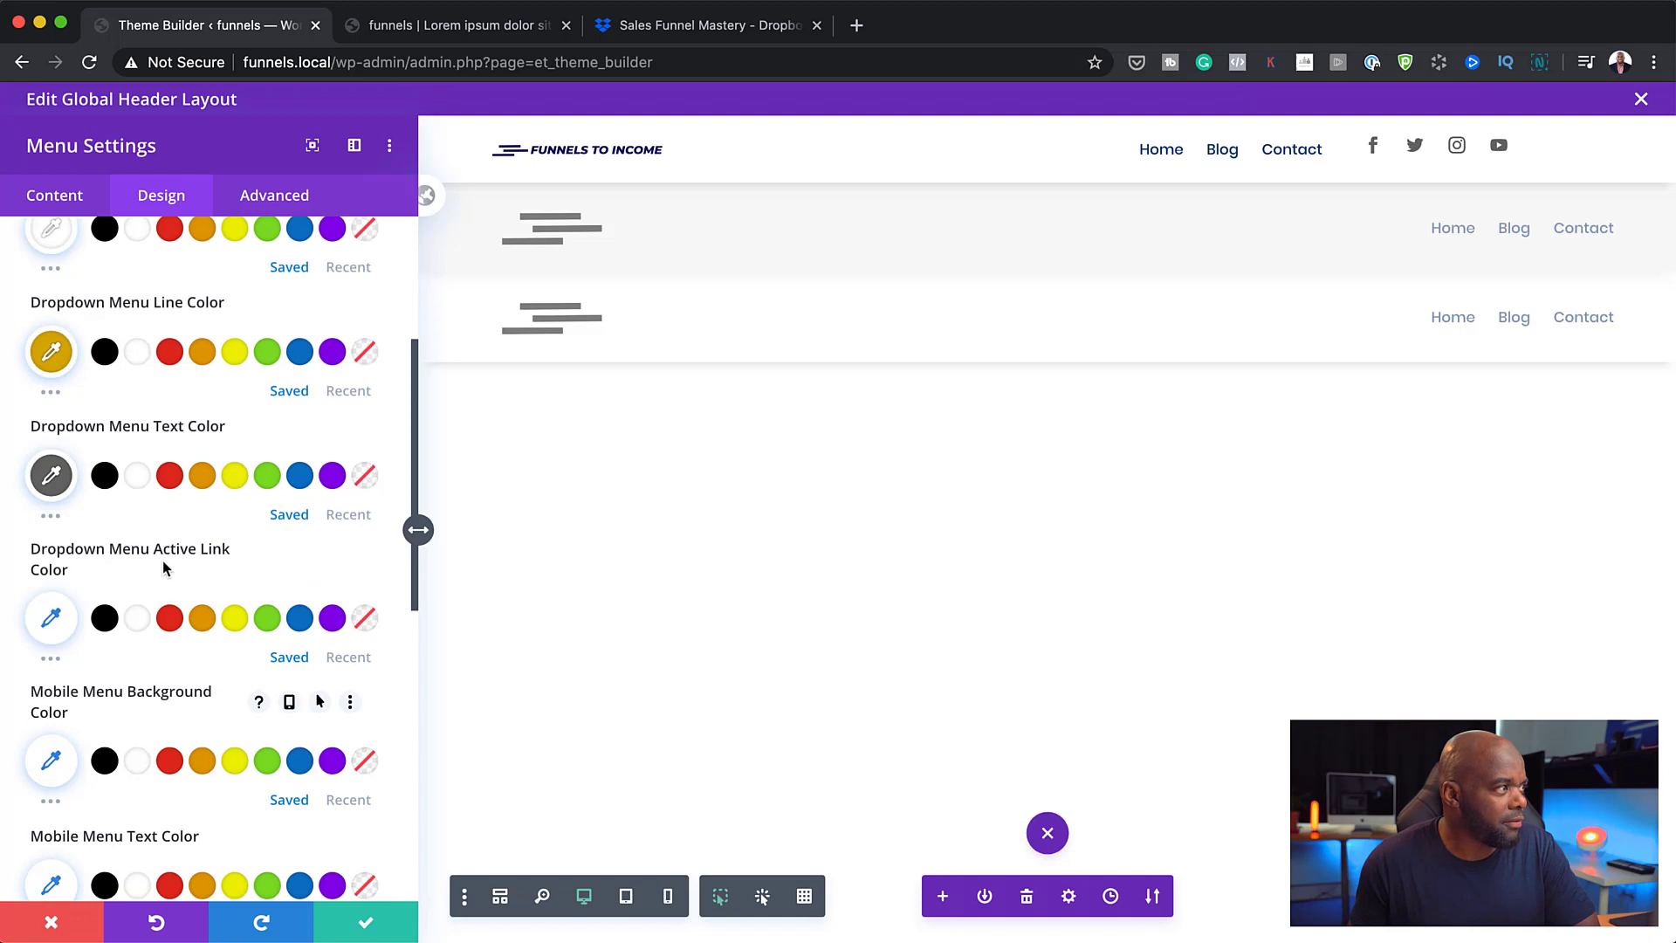
scroll(250, 633, "up", 5)
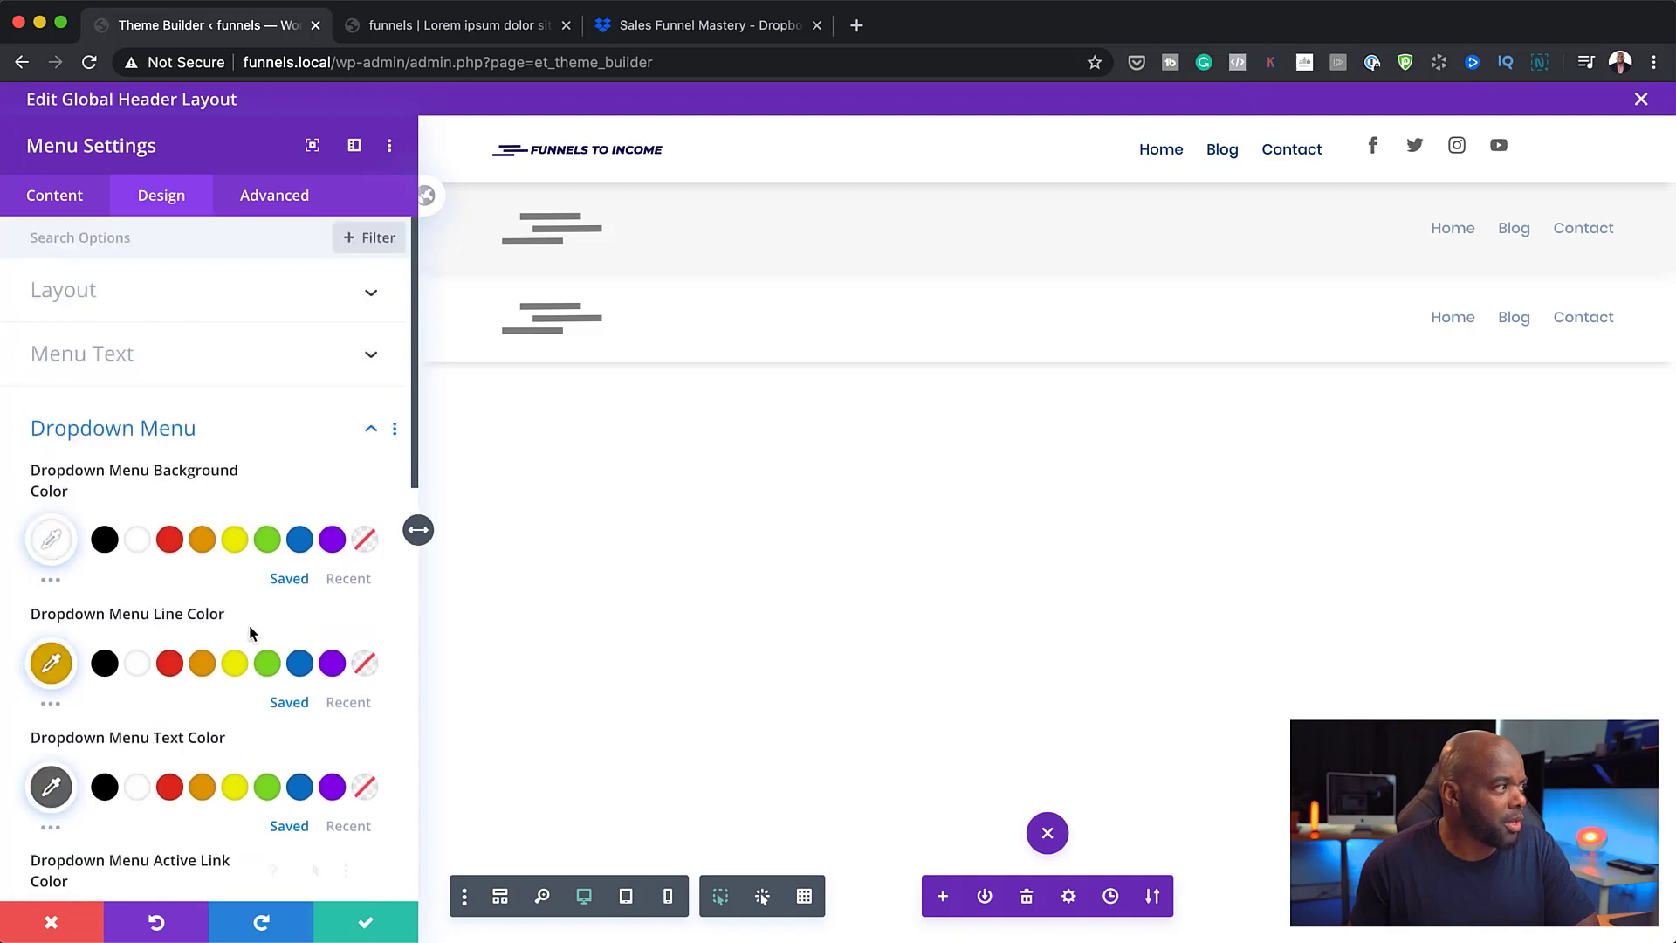
left_click(275, 196)
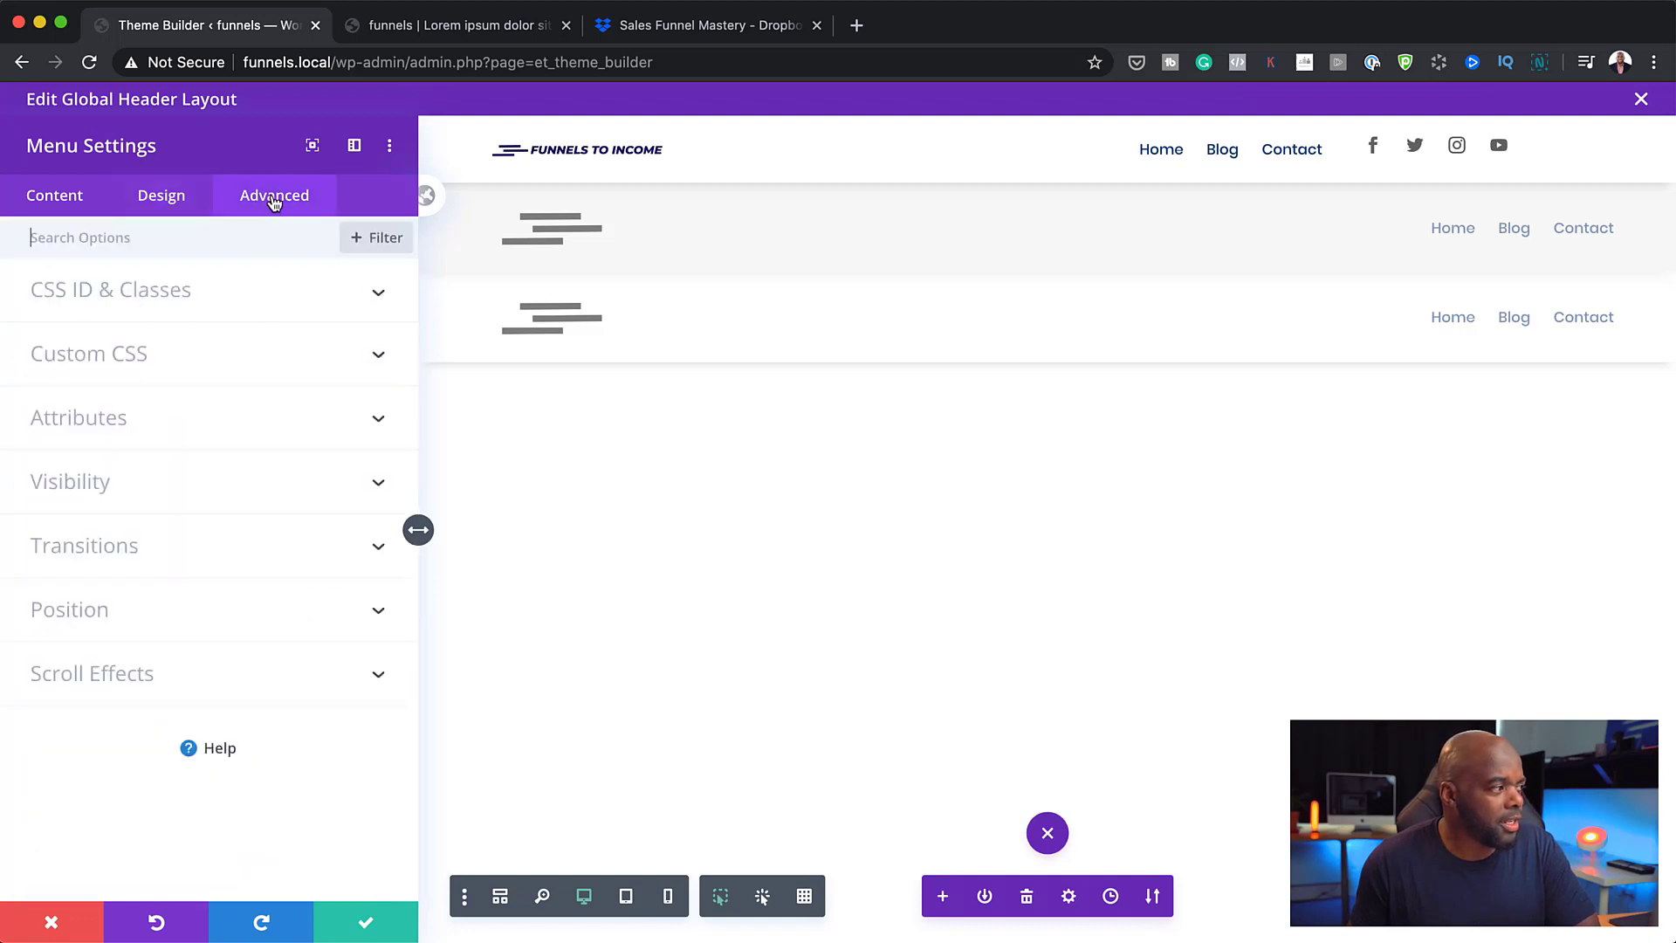
left_click(88, 620)
left_click_drag(138, 694, 314, 720)
double_click(316, 690)
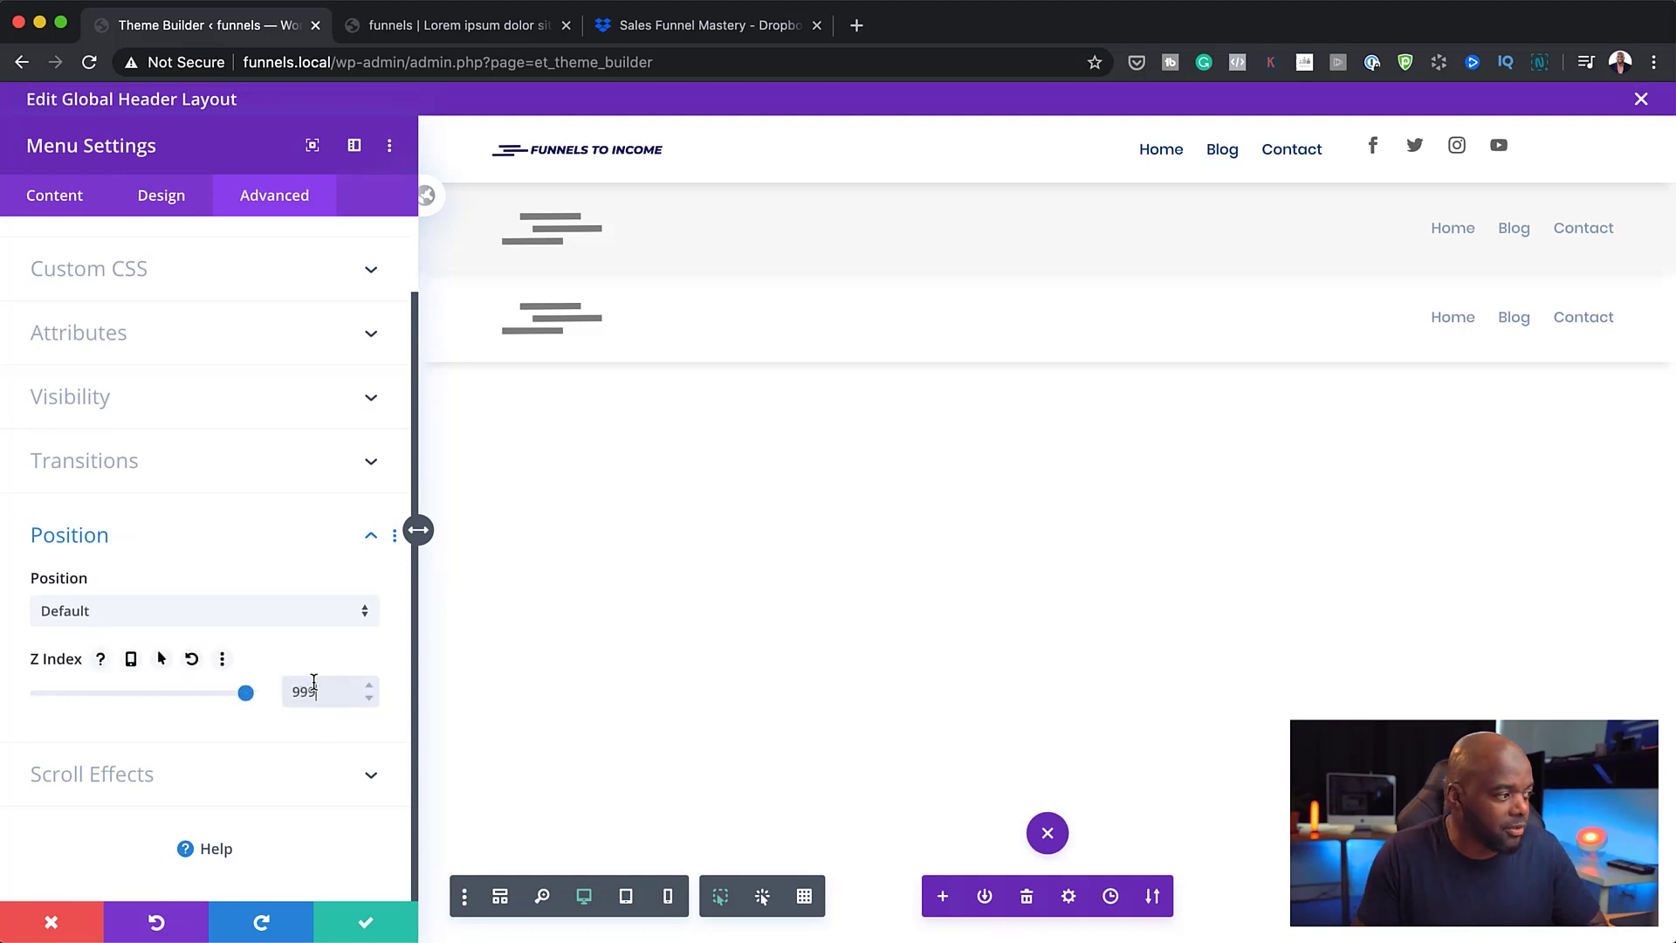
type("9999")
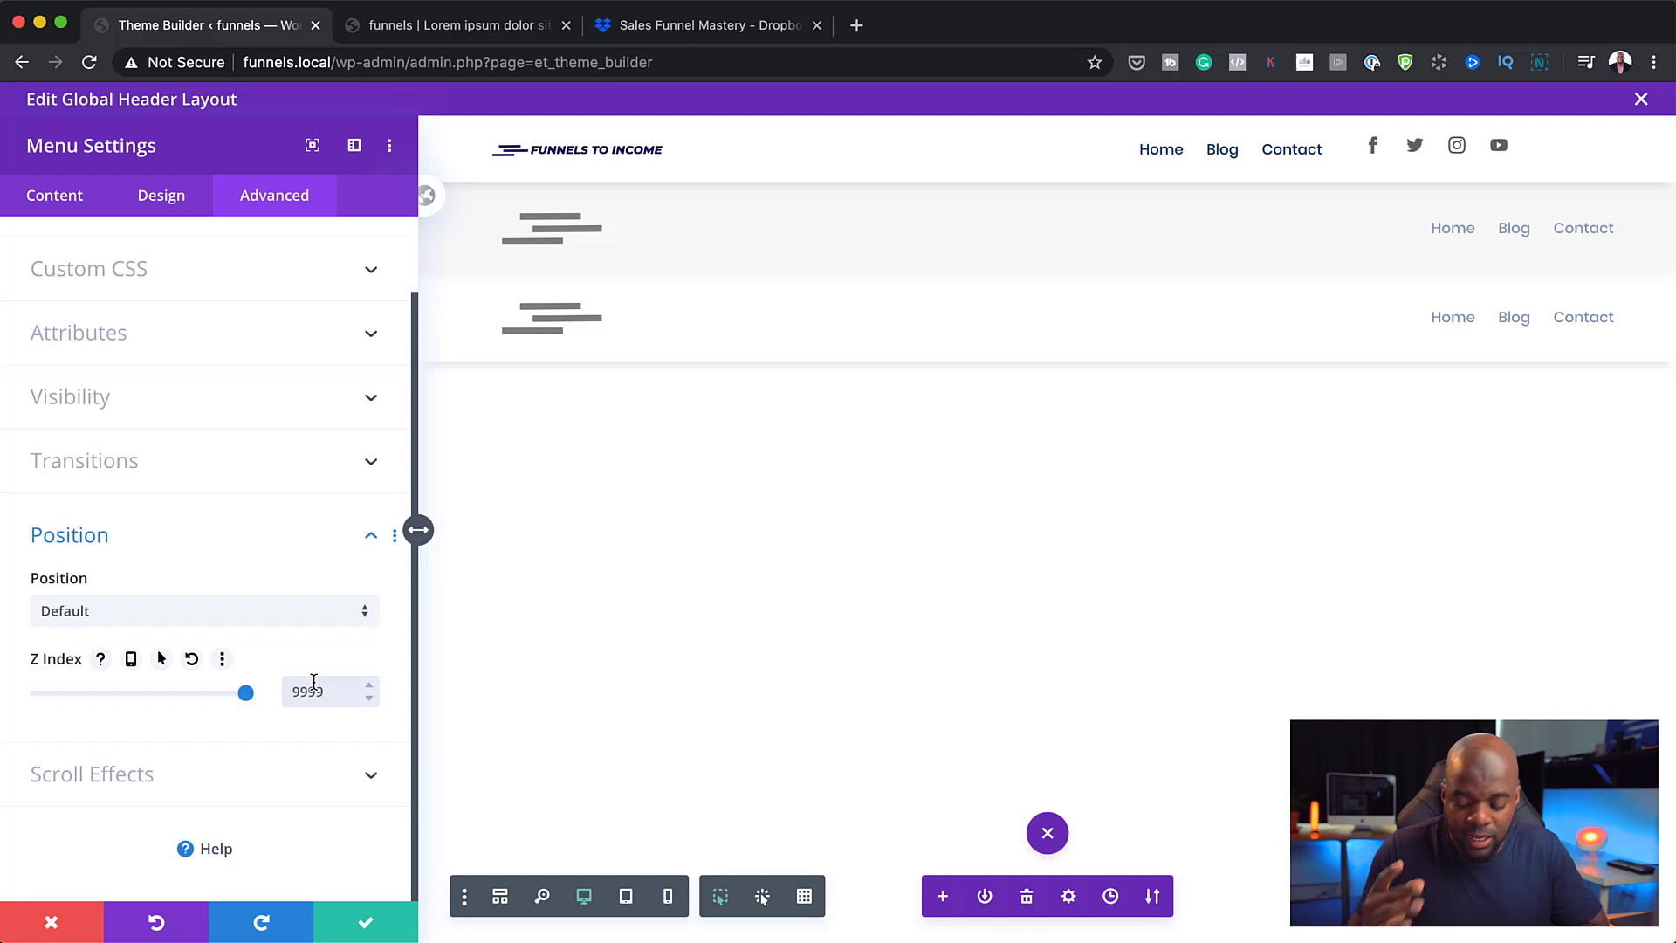
left_click(366, 924)
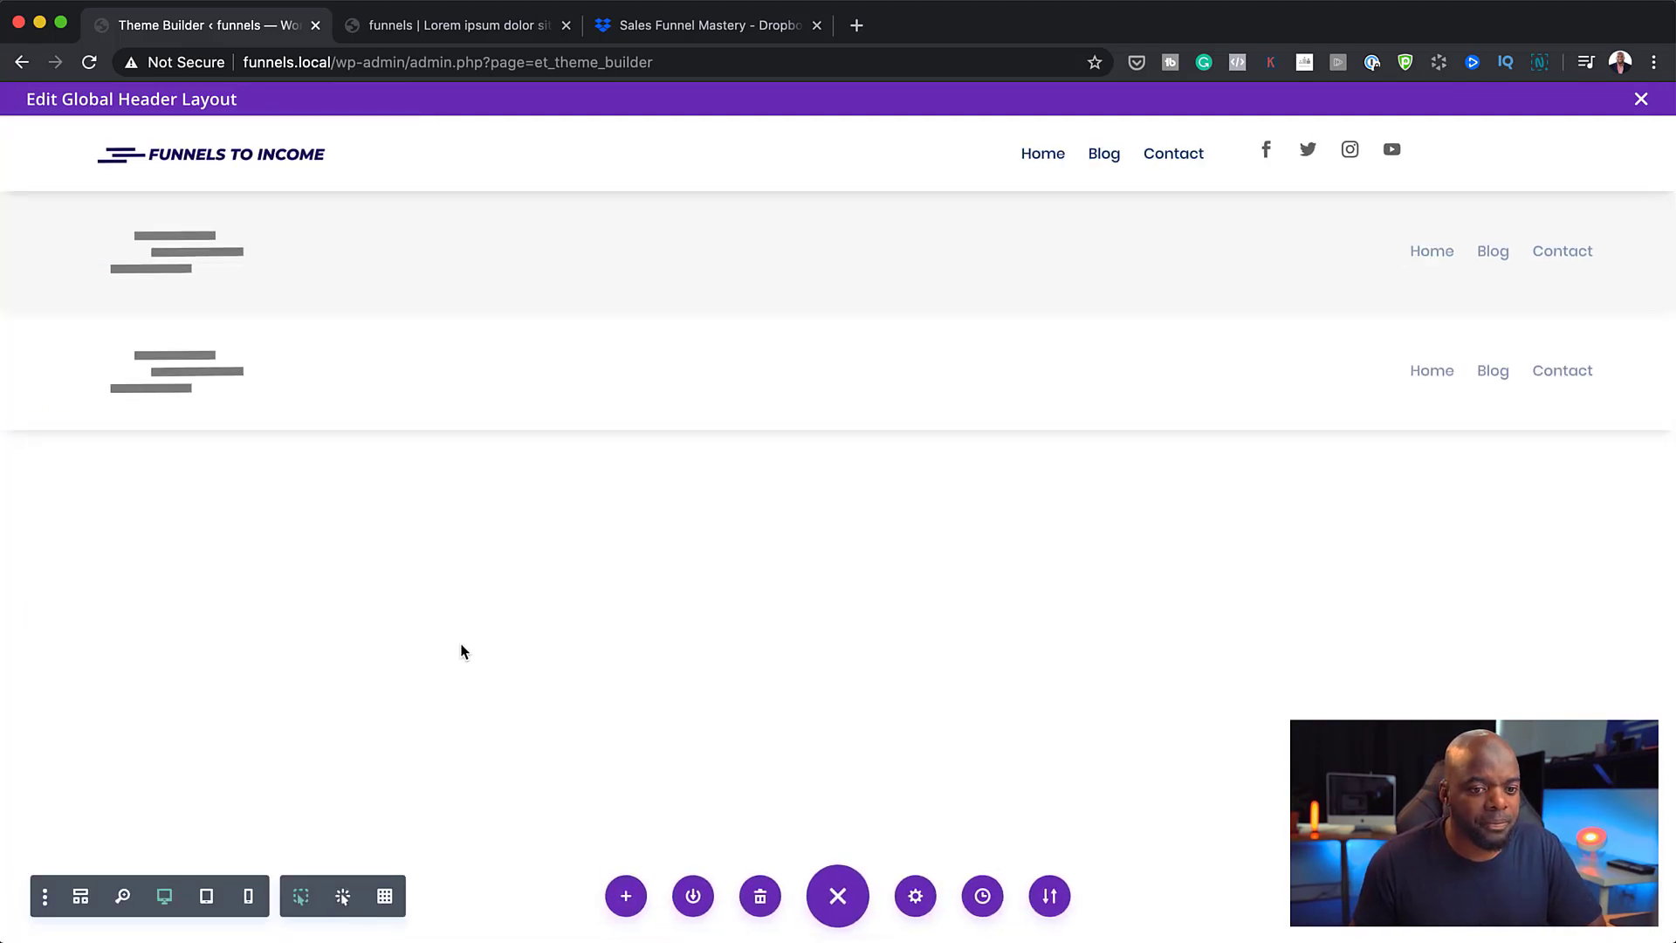
Step: Set the Z Index of the second header section's menu to 999999 and save the menu settings
left_click(440, 24)
left_click(266, 26)
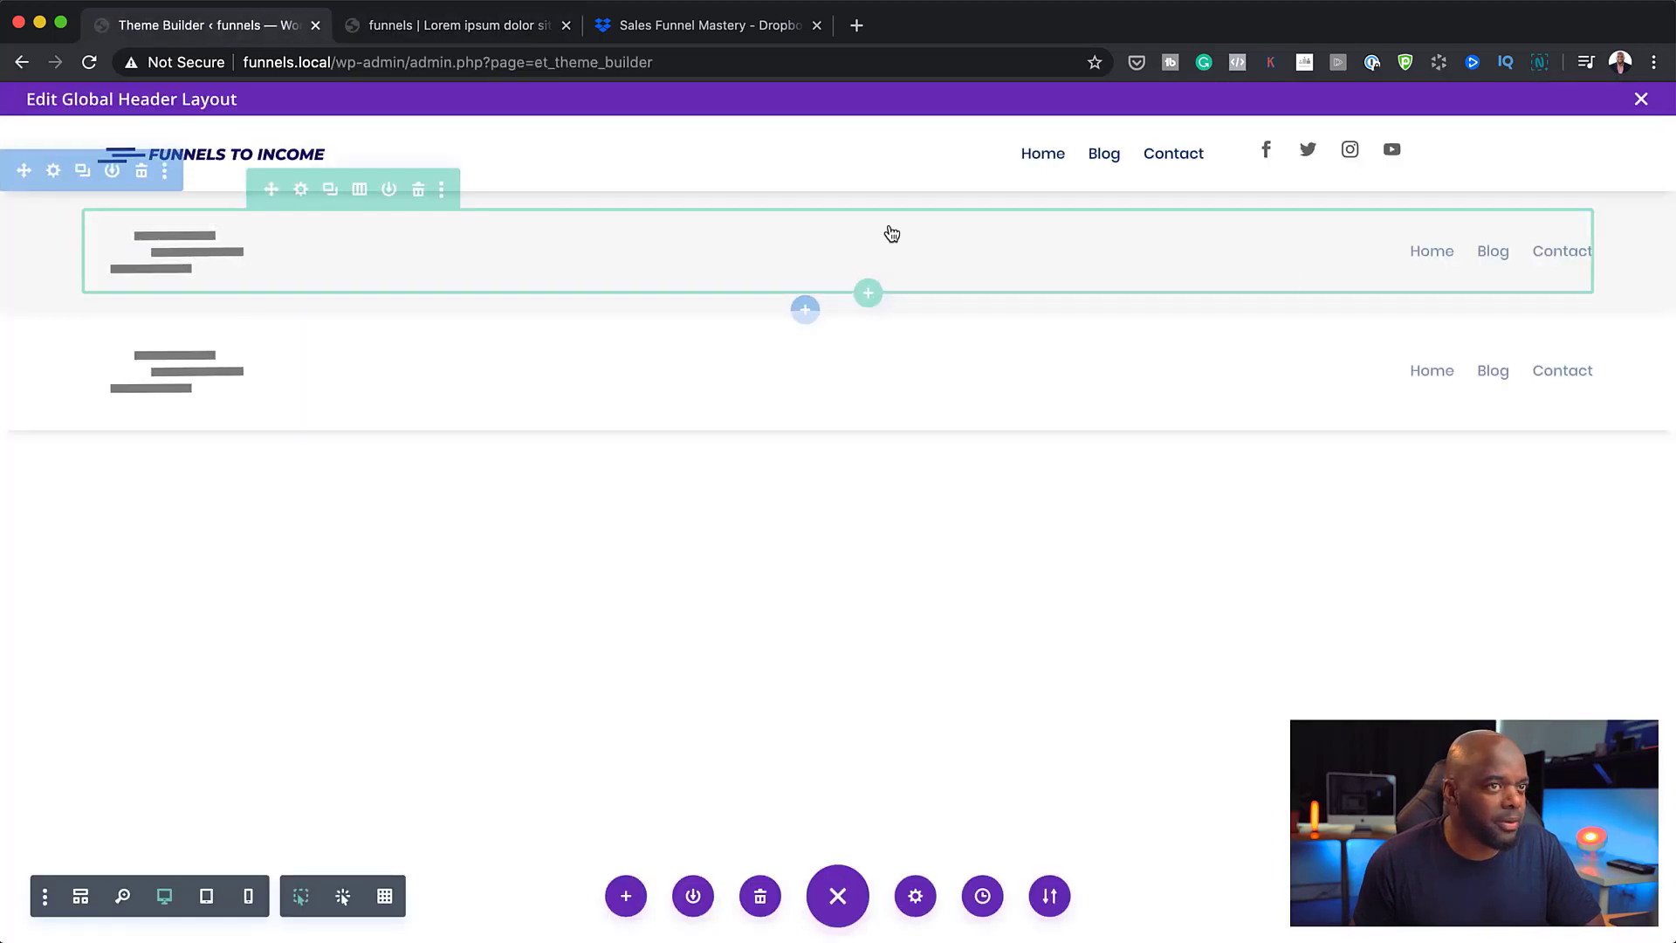
mouse_move(1505, 254)
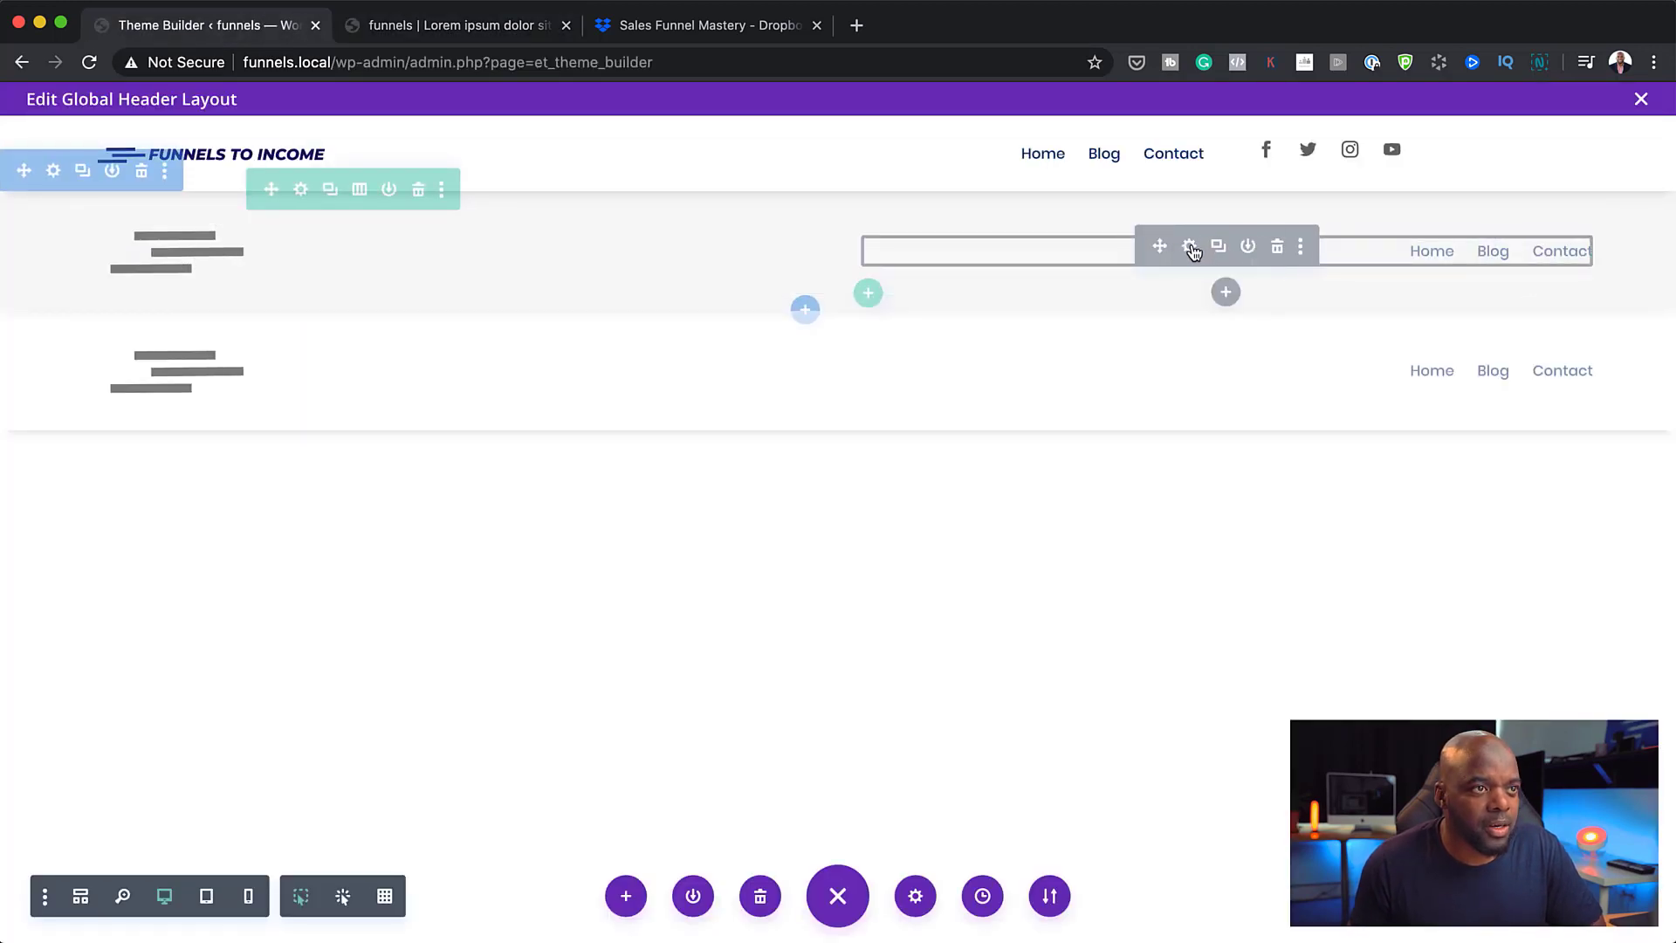
left_click(1190, 247)
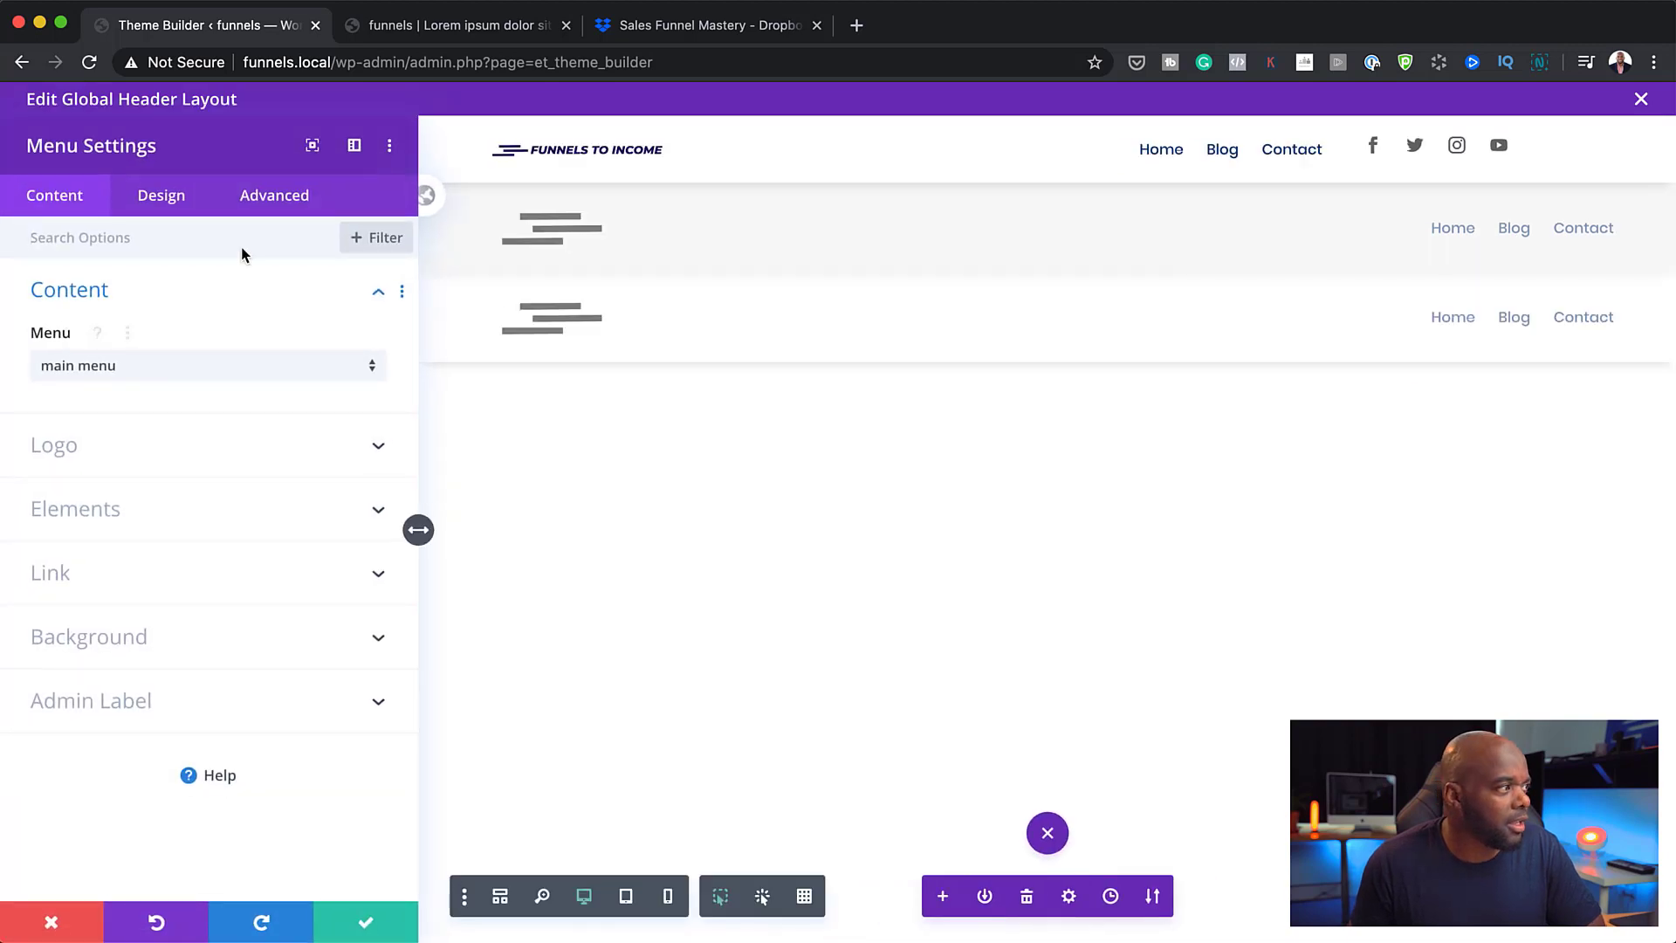
left_click(276, 200)
left_click(85, 620)
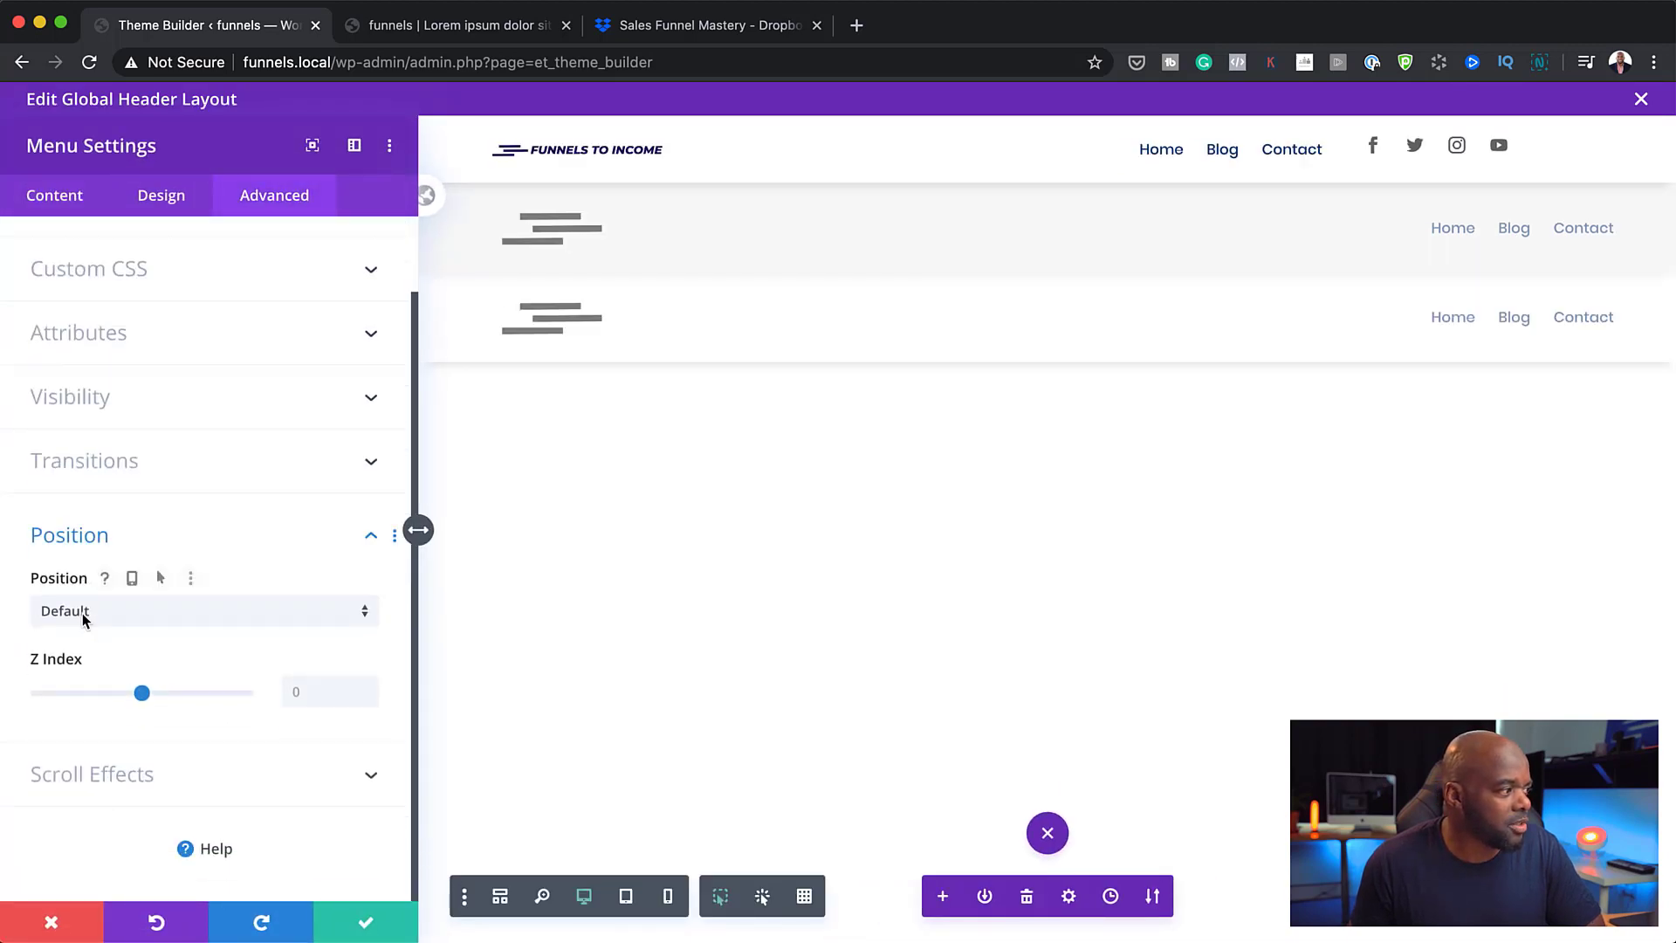
left_click(314, 694)
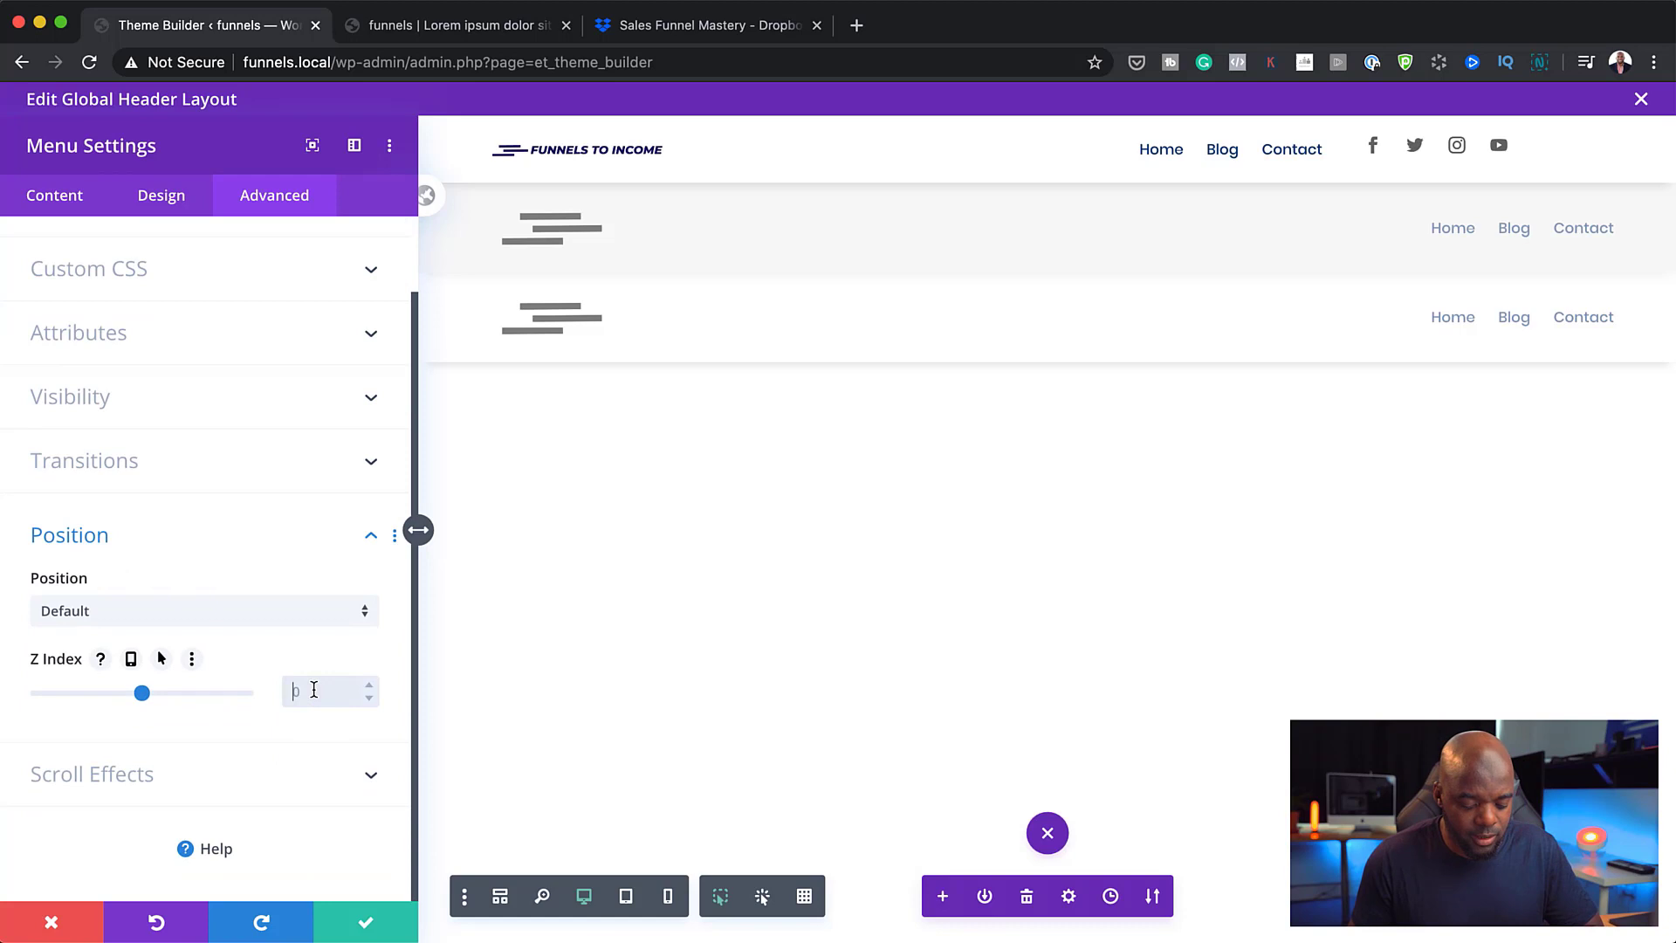
type("999999")
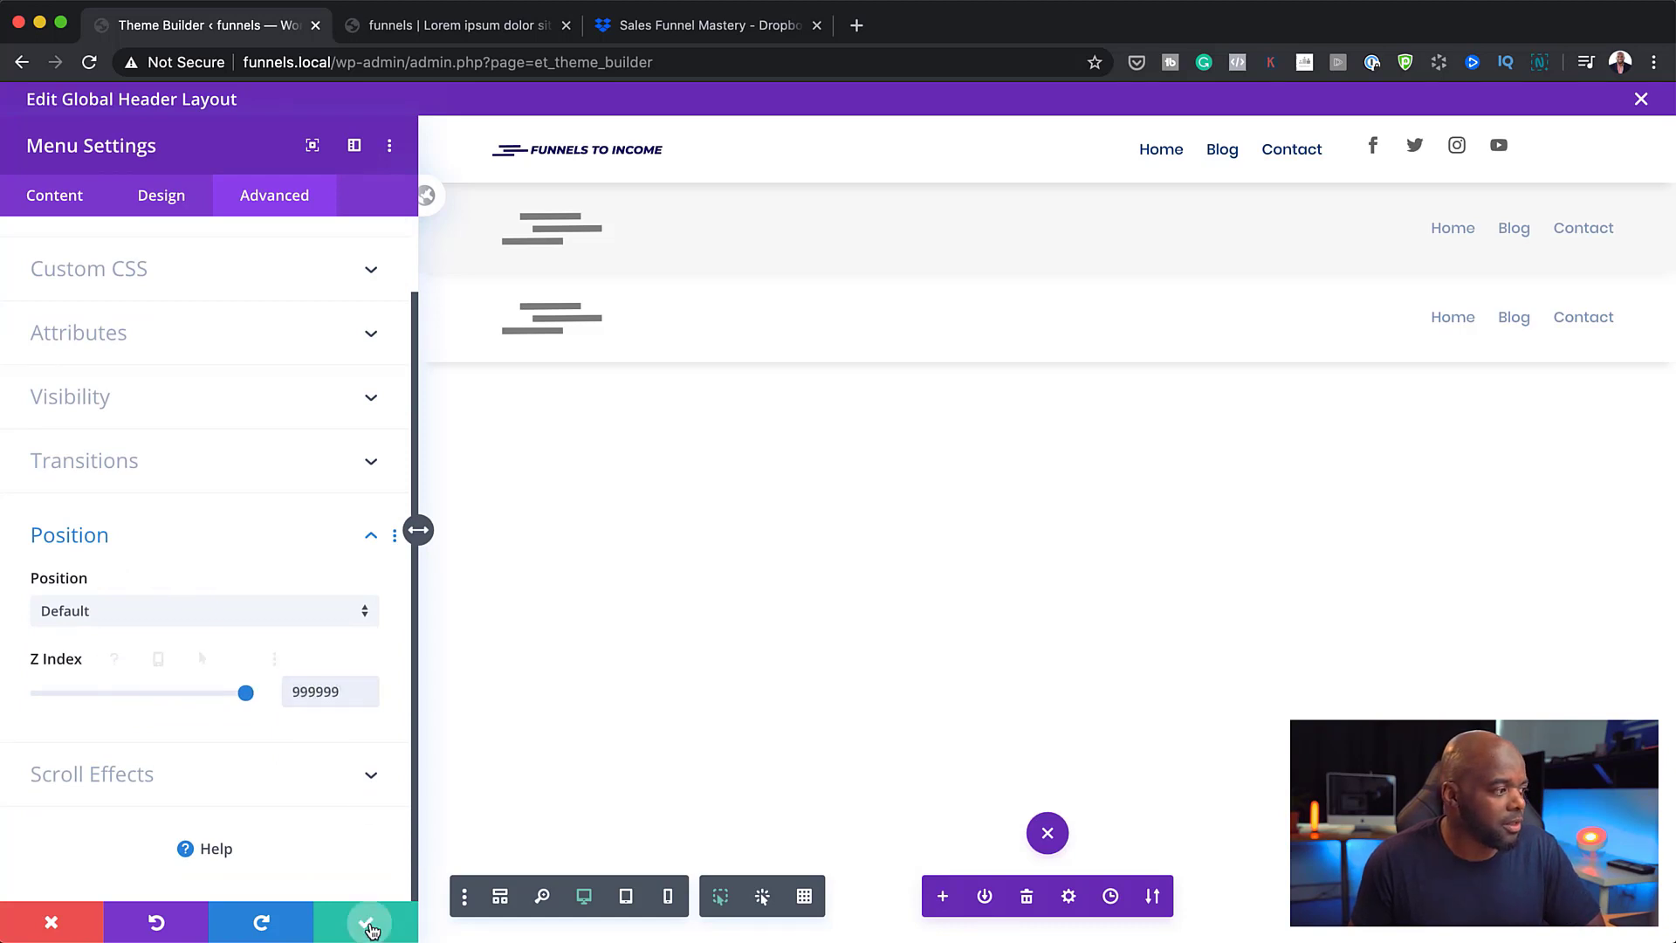
left_click(365, 923)
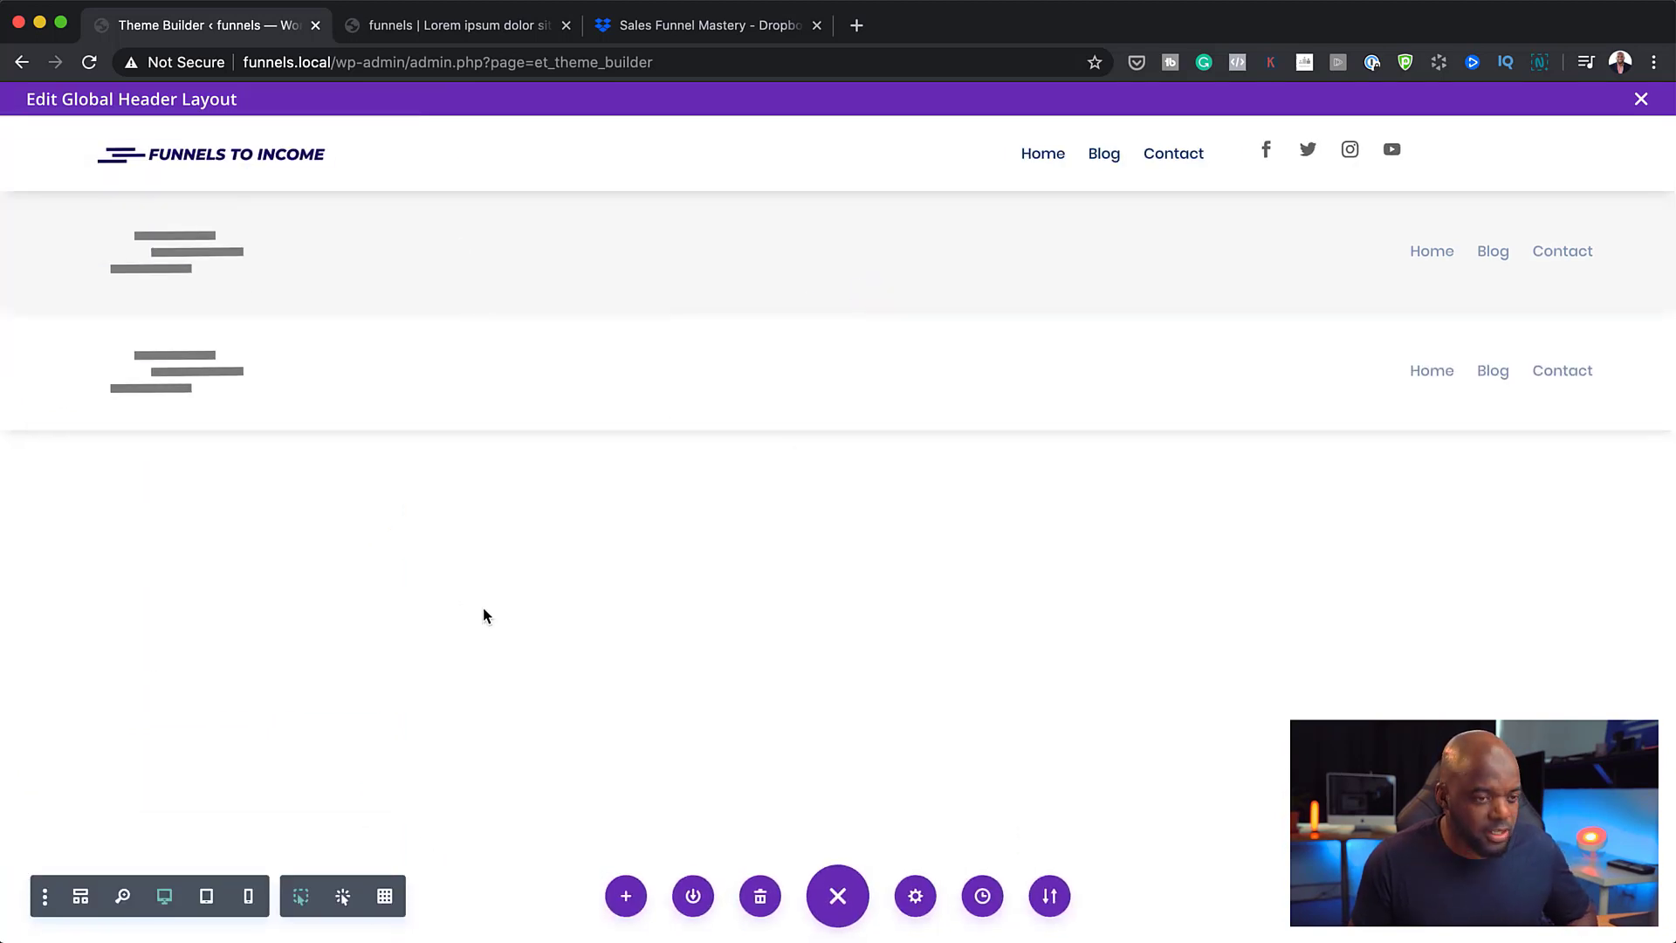
Step: Reload the live funnels page, test its hamburger menu in responsive device mode, and close the developer tools
left_click(452, 26)
left_click(88, 62)
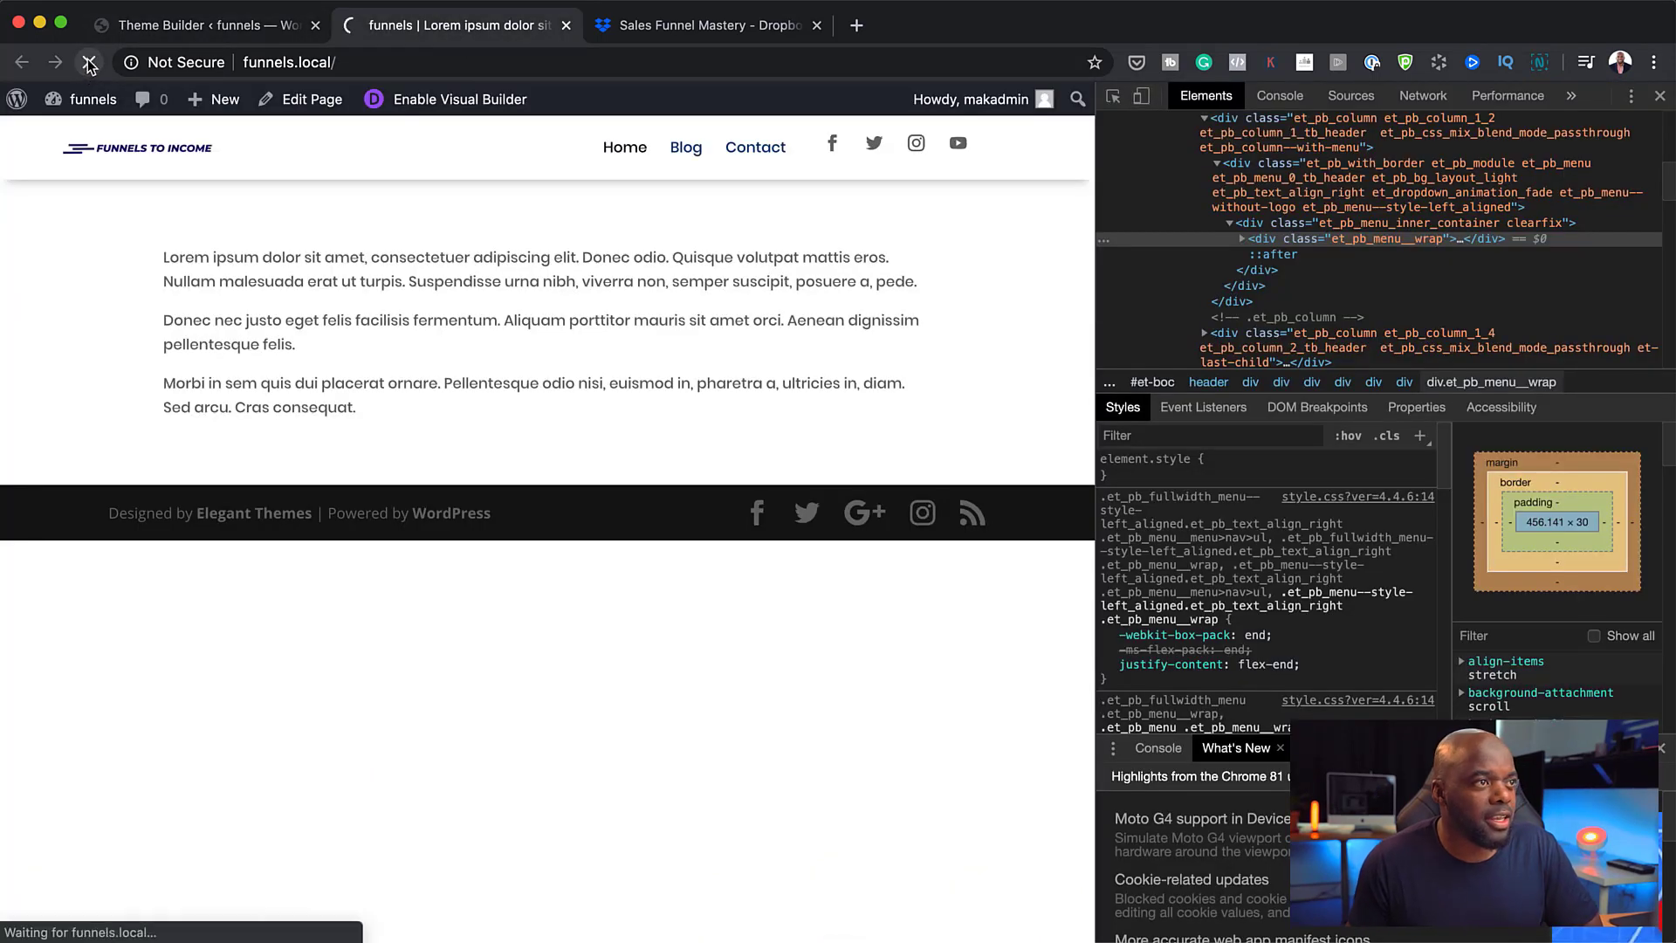
key("super+shift+m")
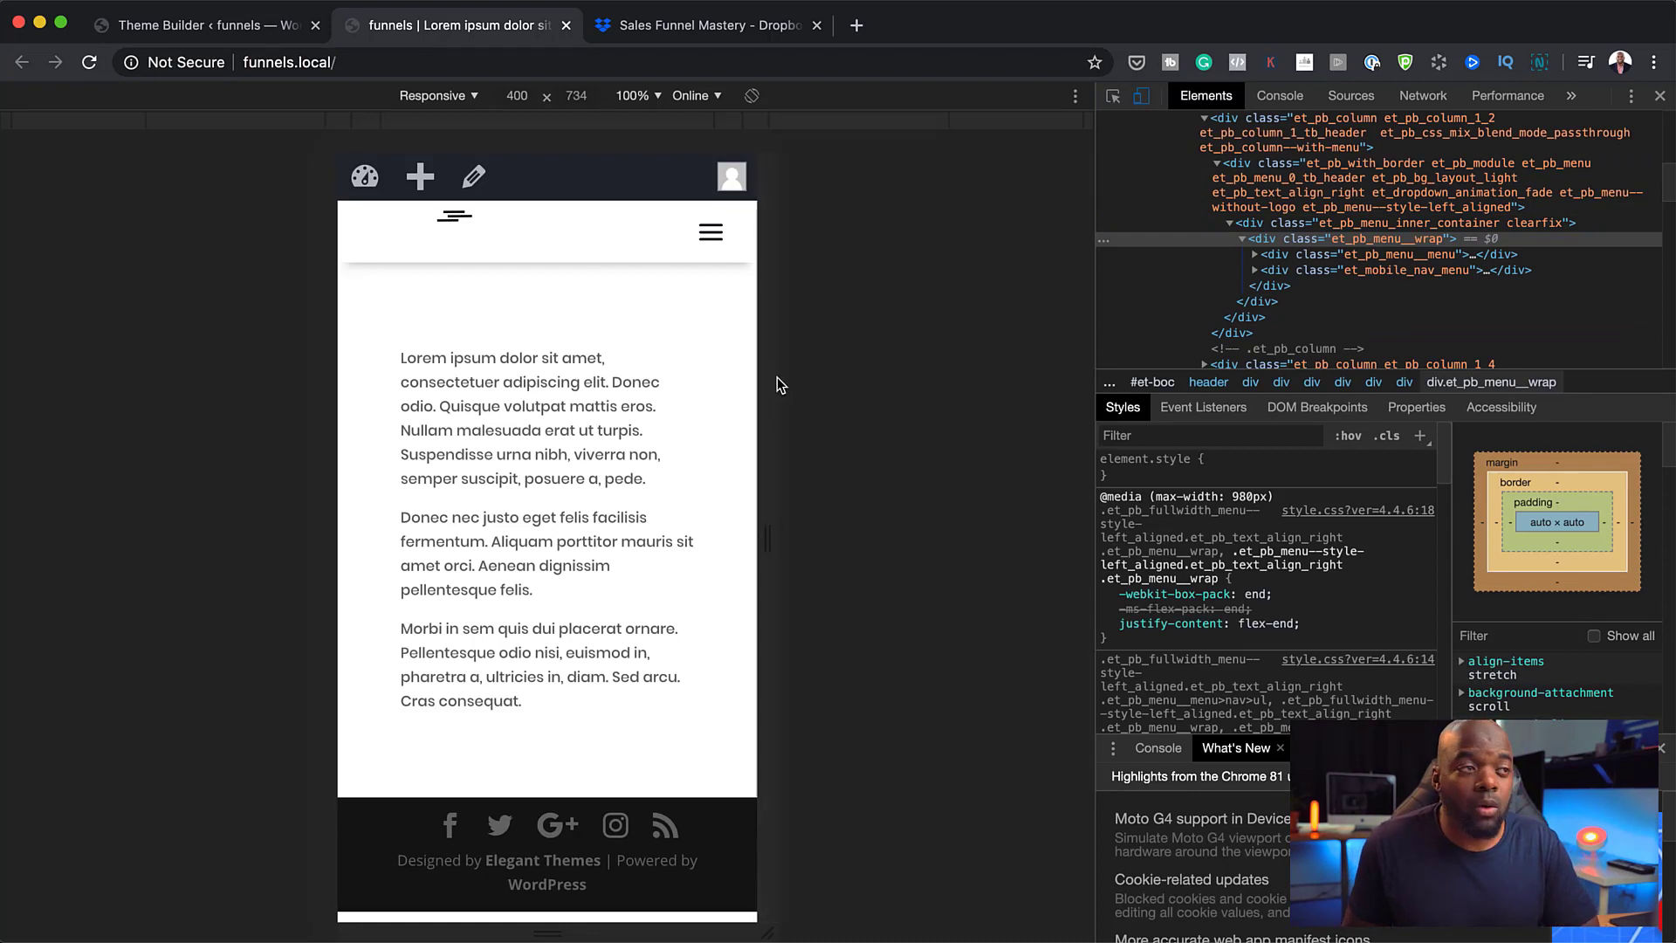
left_click(716, 234)
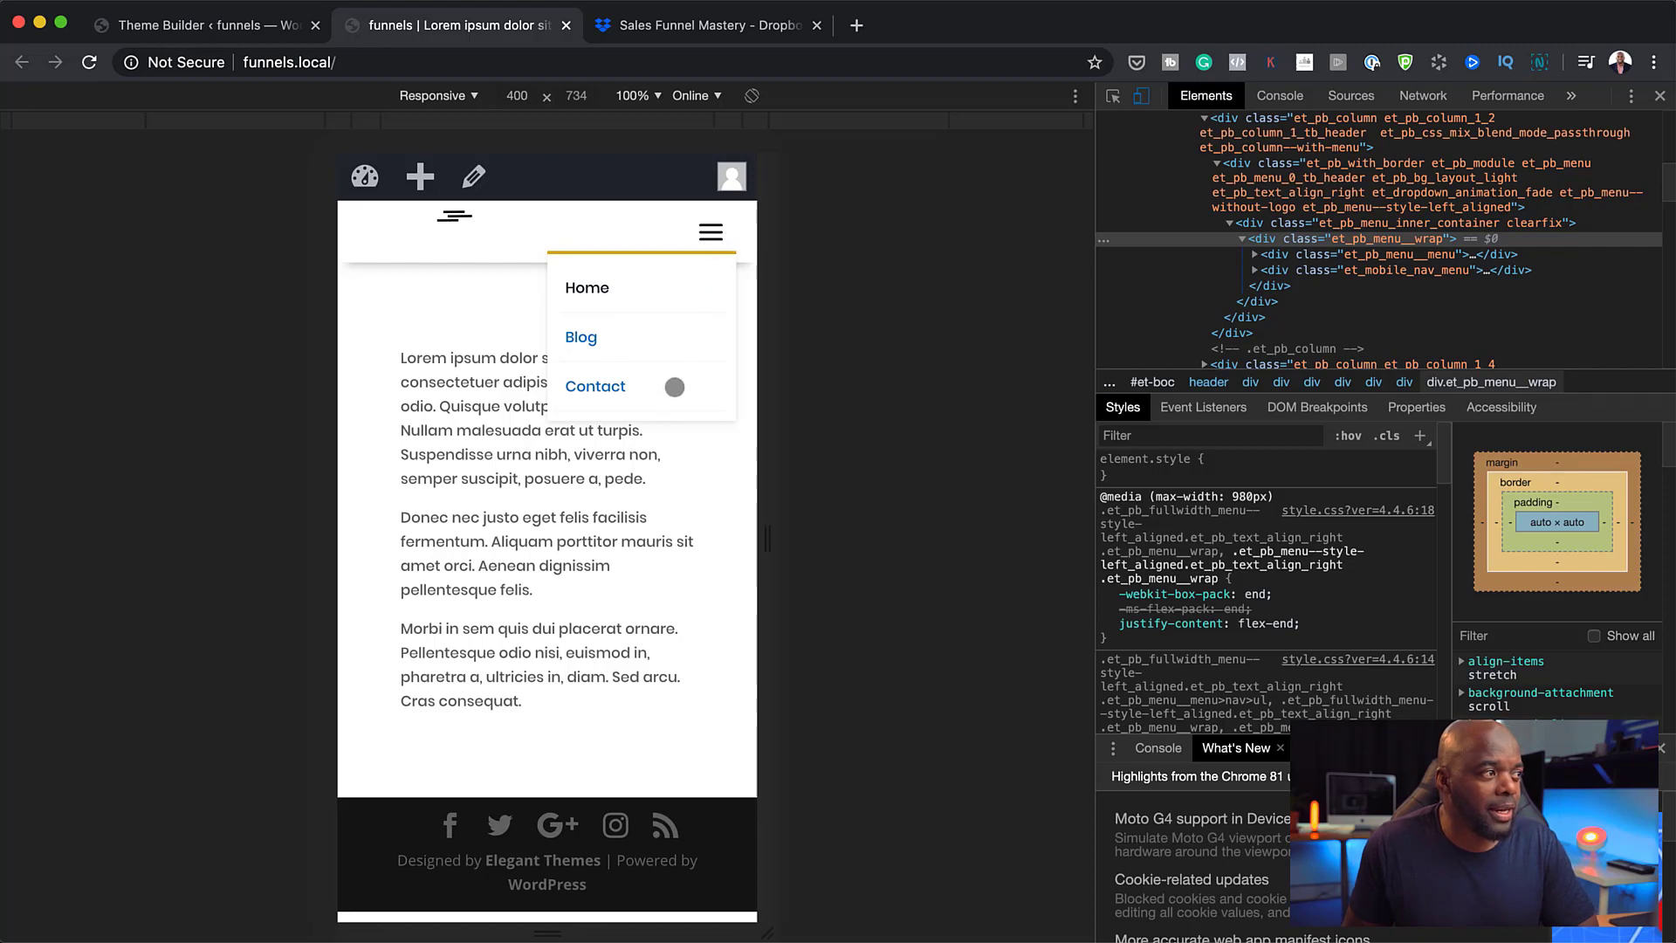
left_click(1142, 101)
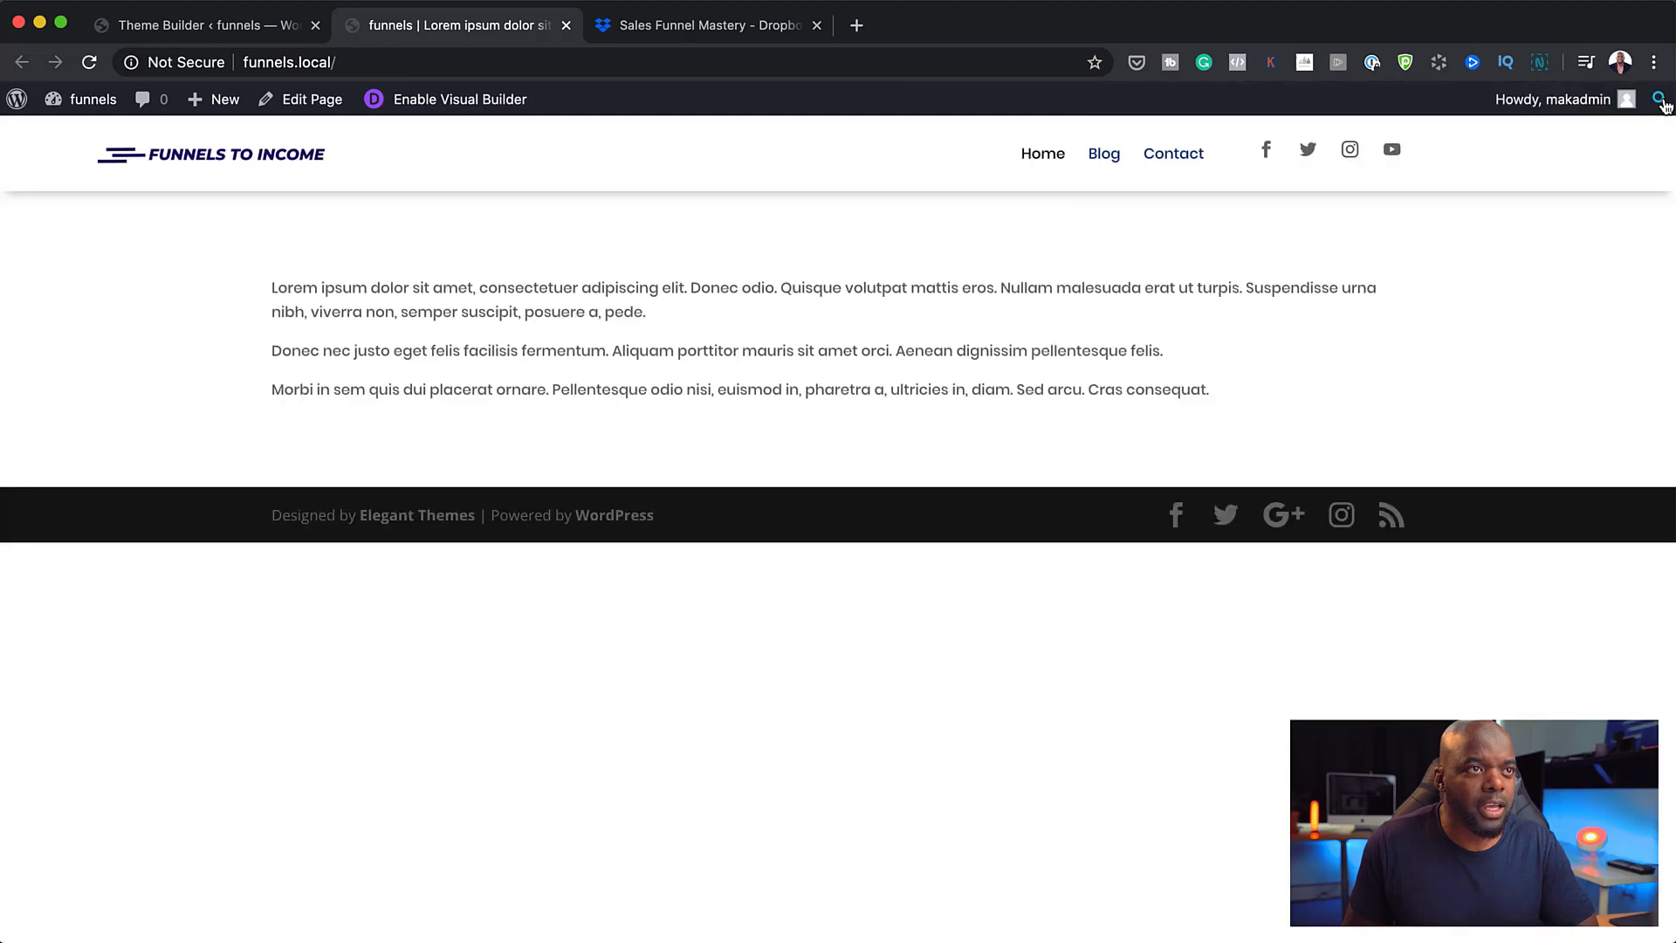
left_click(1660, 96)
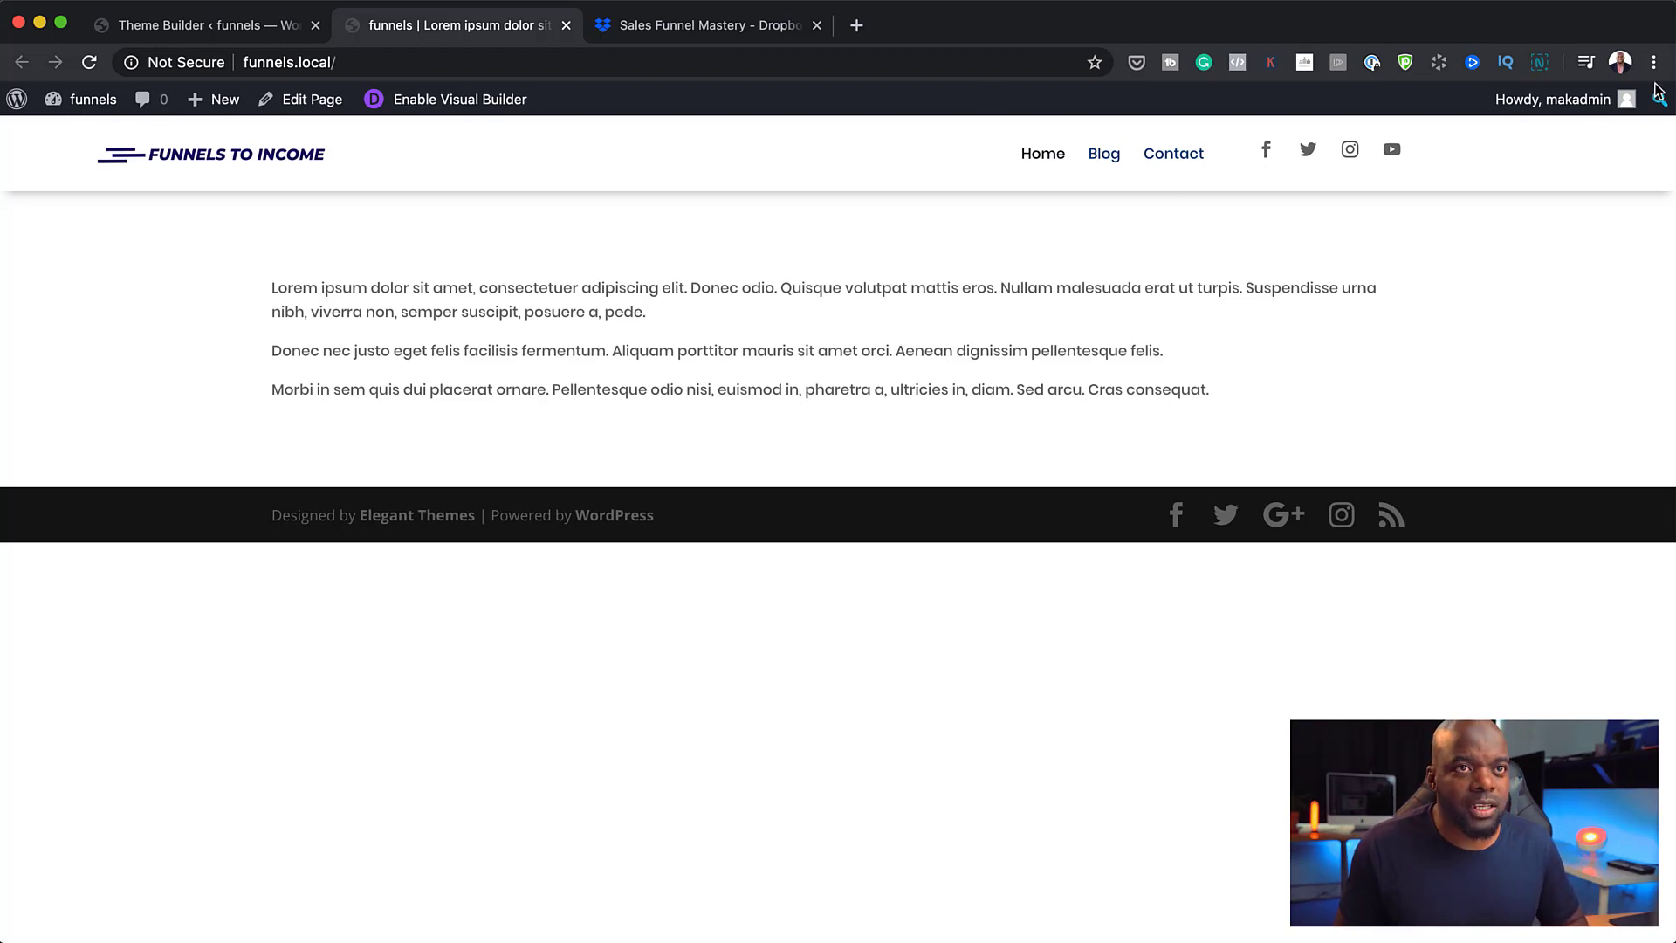
Step: Resize the browser window to tablet and phone widths to test the live header's dropdown menus, and restore full width
left_click_drag(1669, 7, 1001, 3)
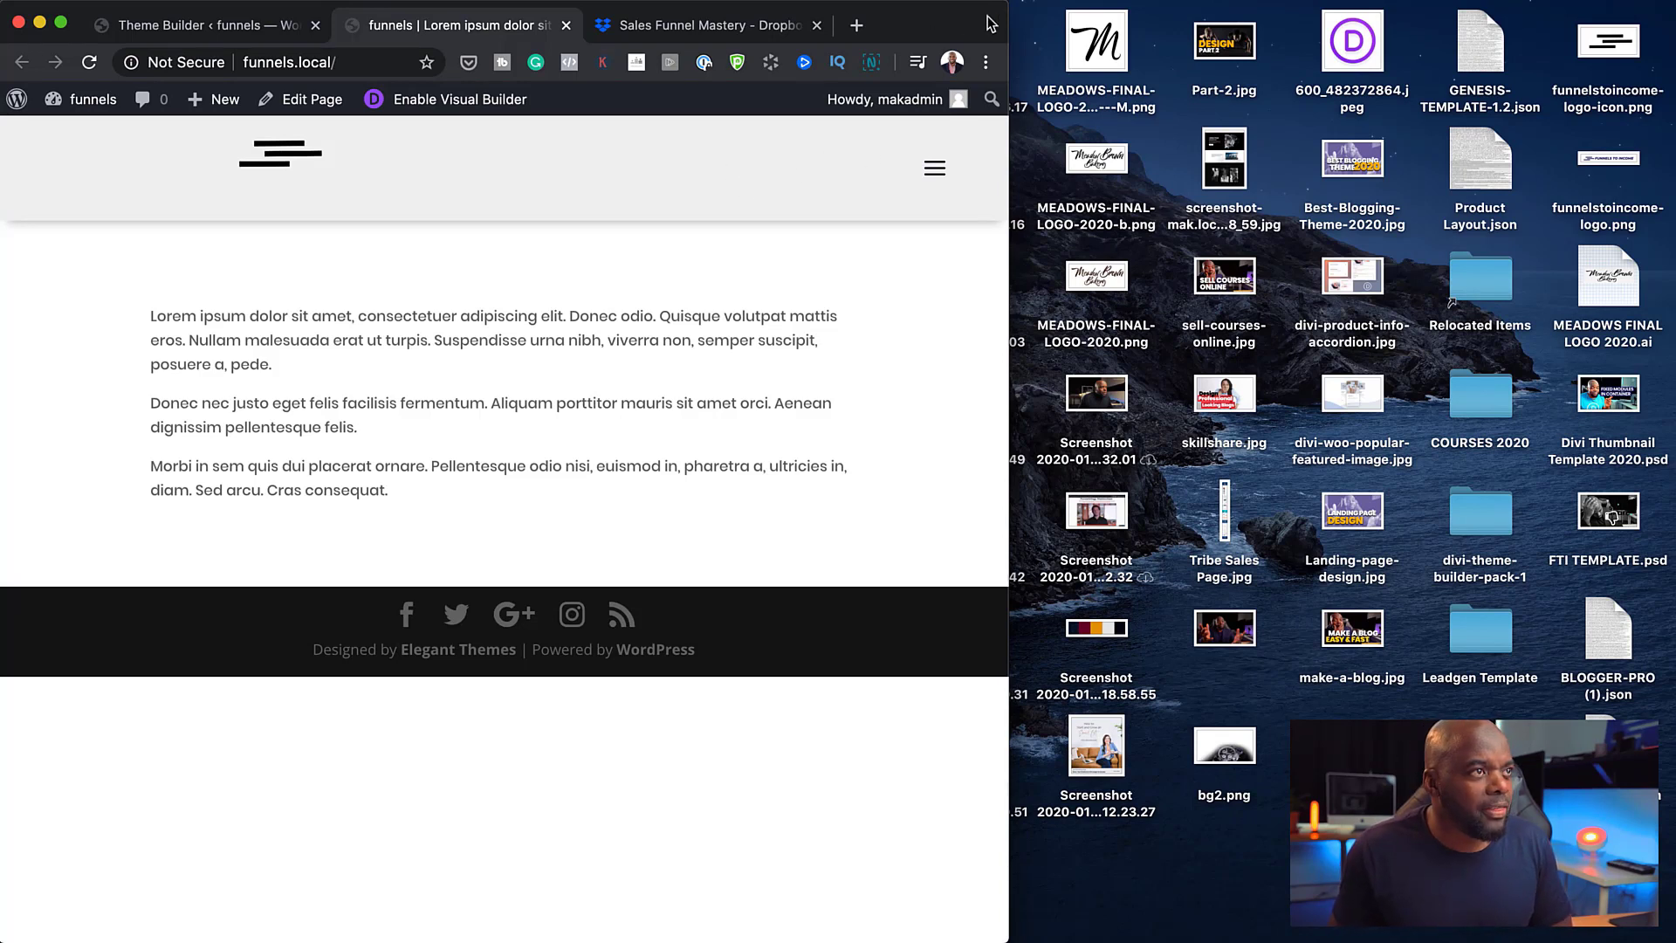
left_click_drag(997, 4, 486, 4)
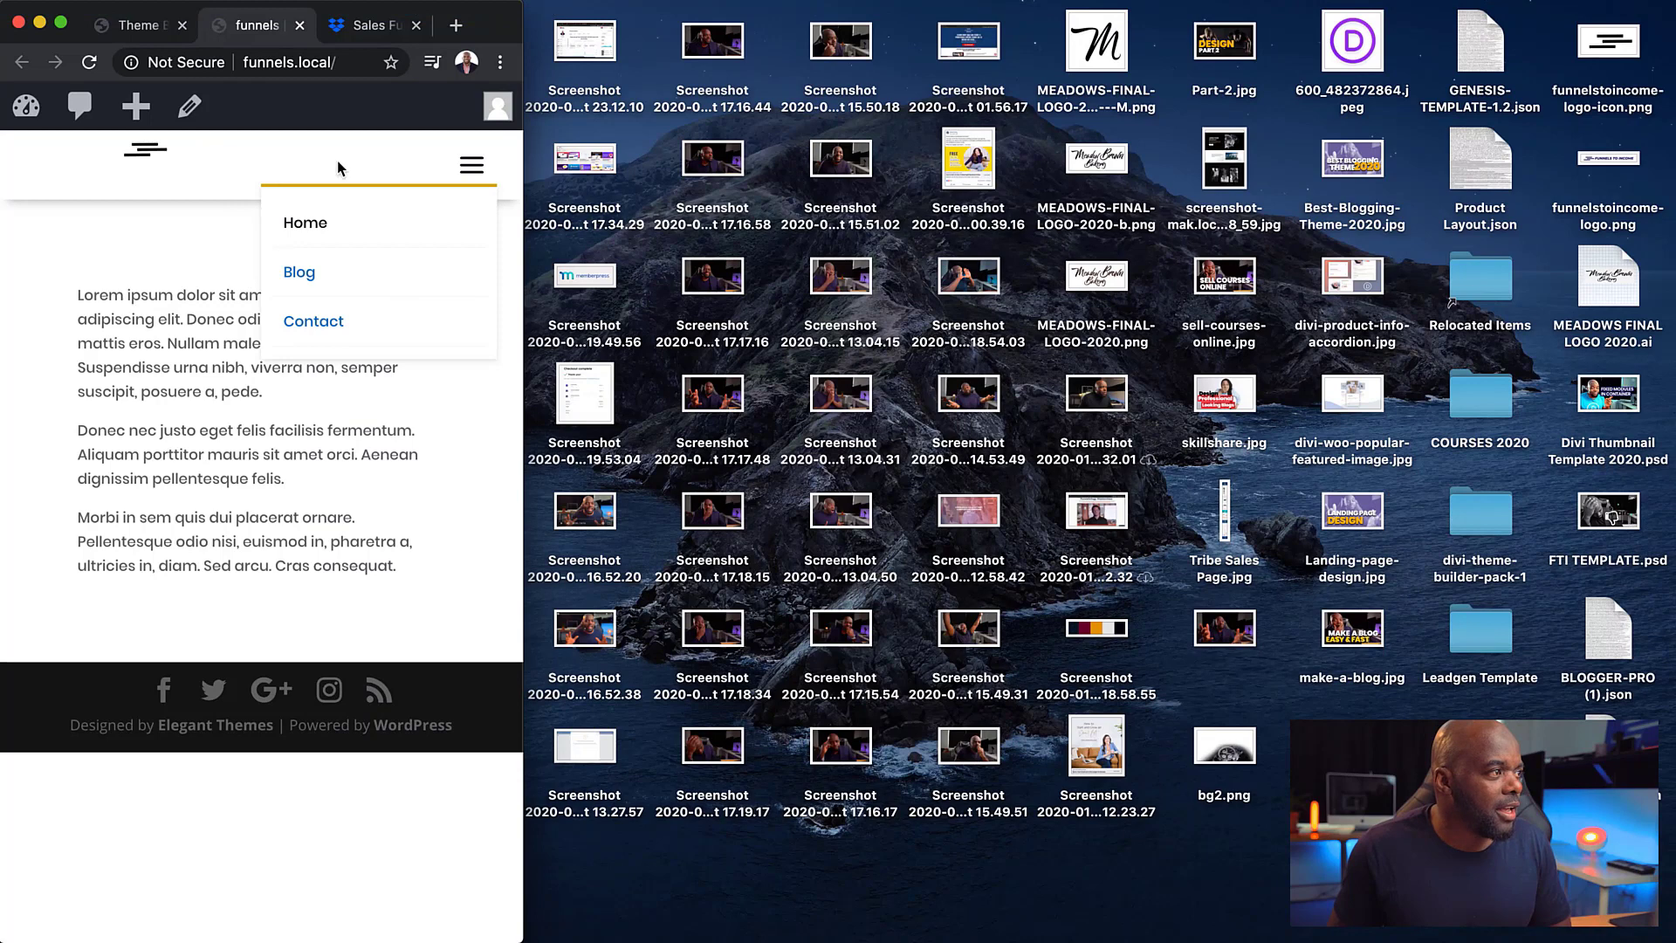
left_click(476, 167)
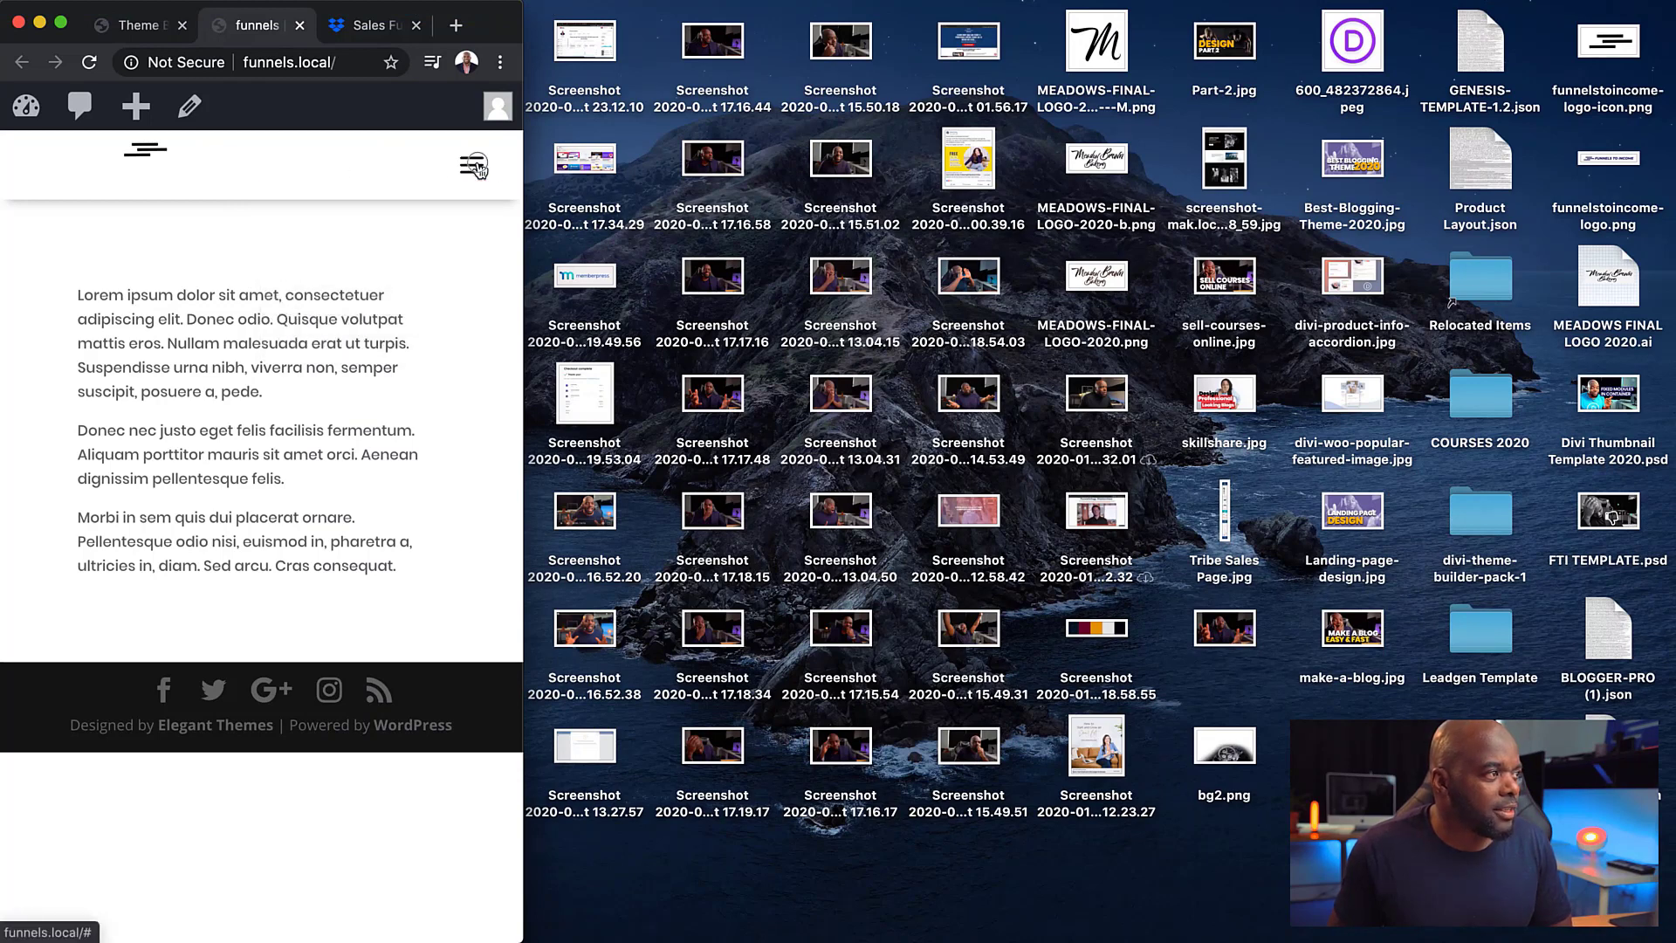
left_click(476, 168)
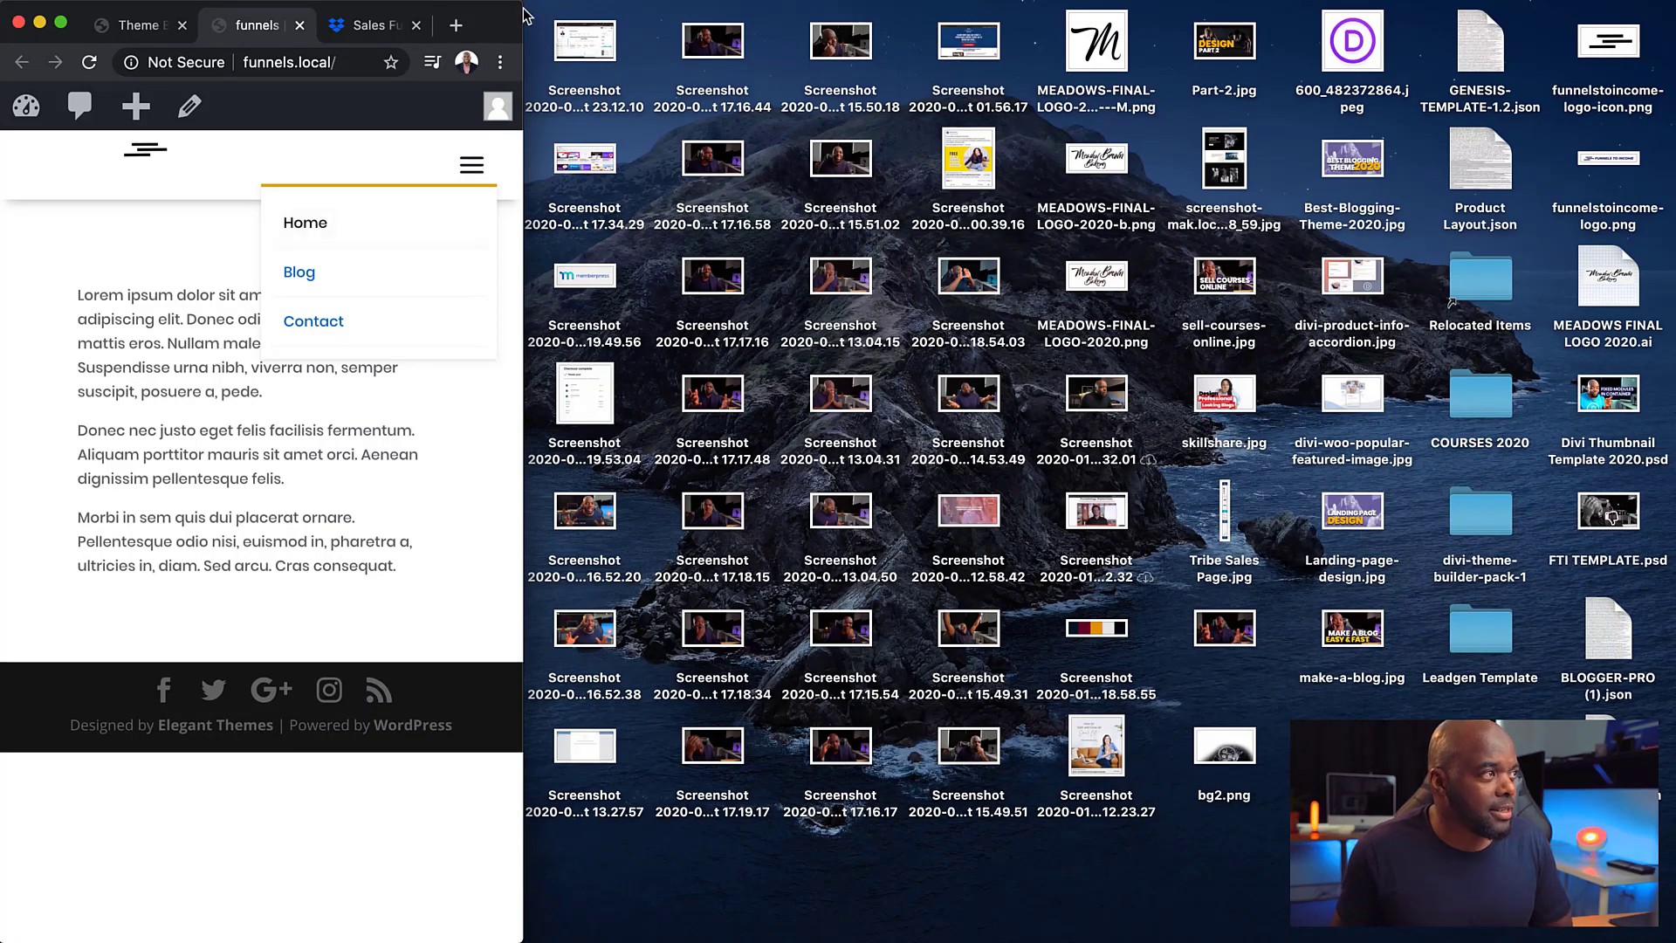
left_click_drag(522, 4, 974, 3)
left_click(902, 168)
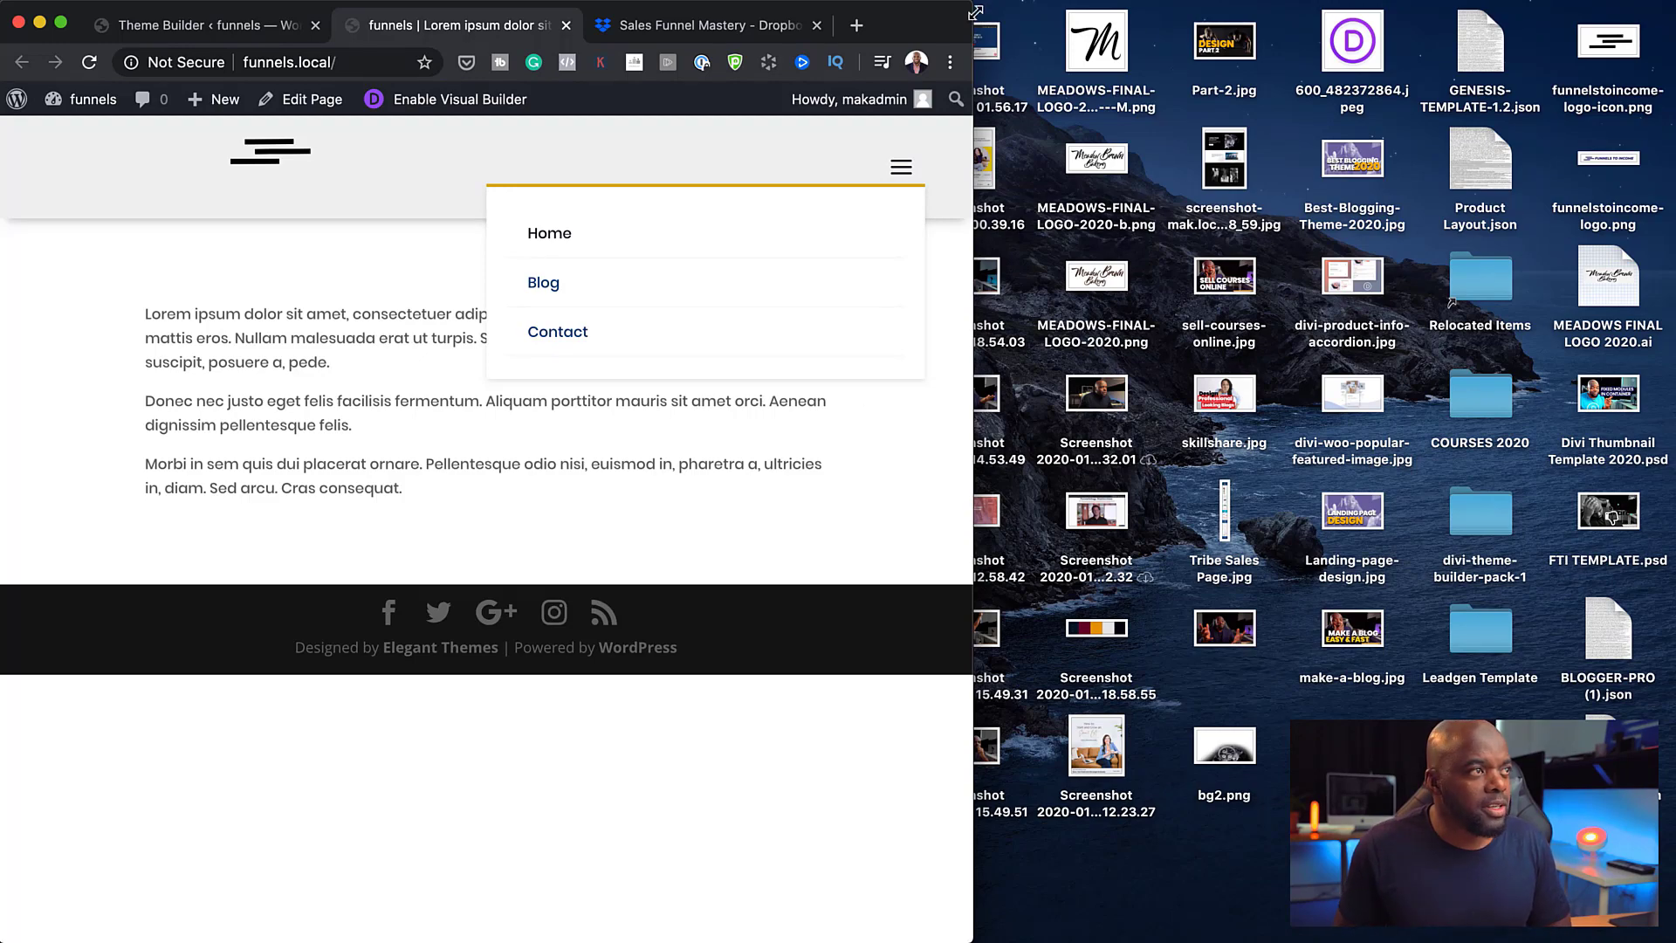
left_click_drag(975, 10, 1675, 11)
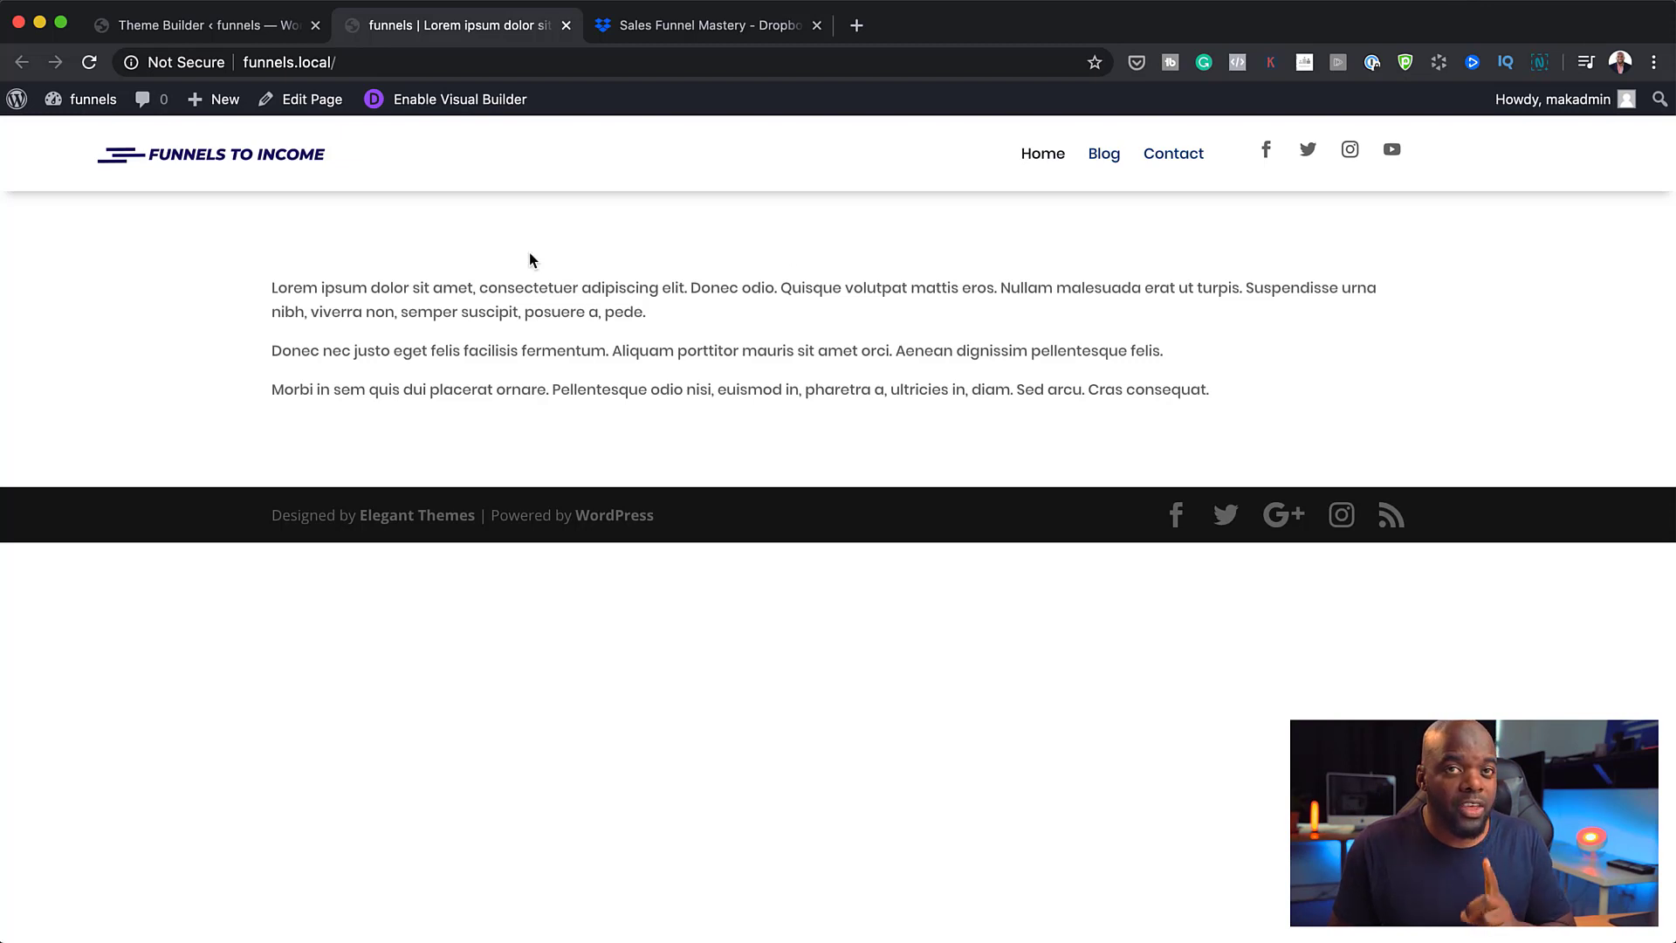
Step: Return to the Theme Builder and exit the global header layout editor to the template overview
left_click(247, 33)
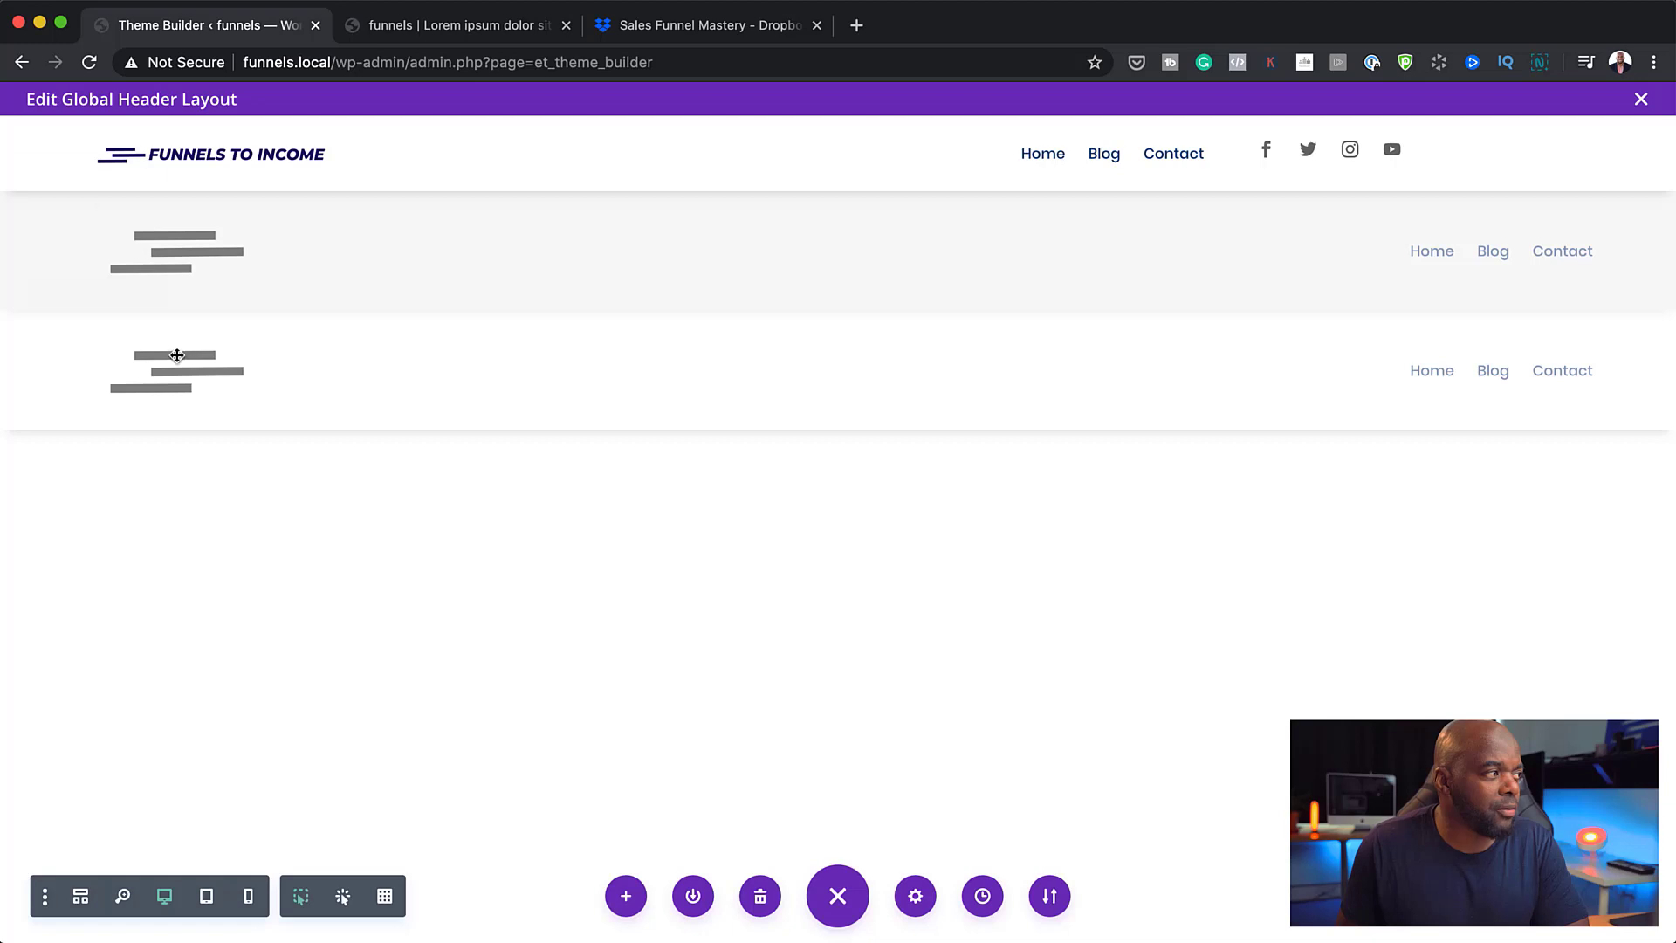
mouse_move(612, 370)
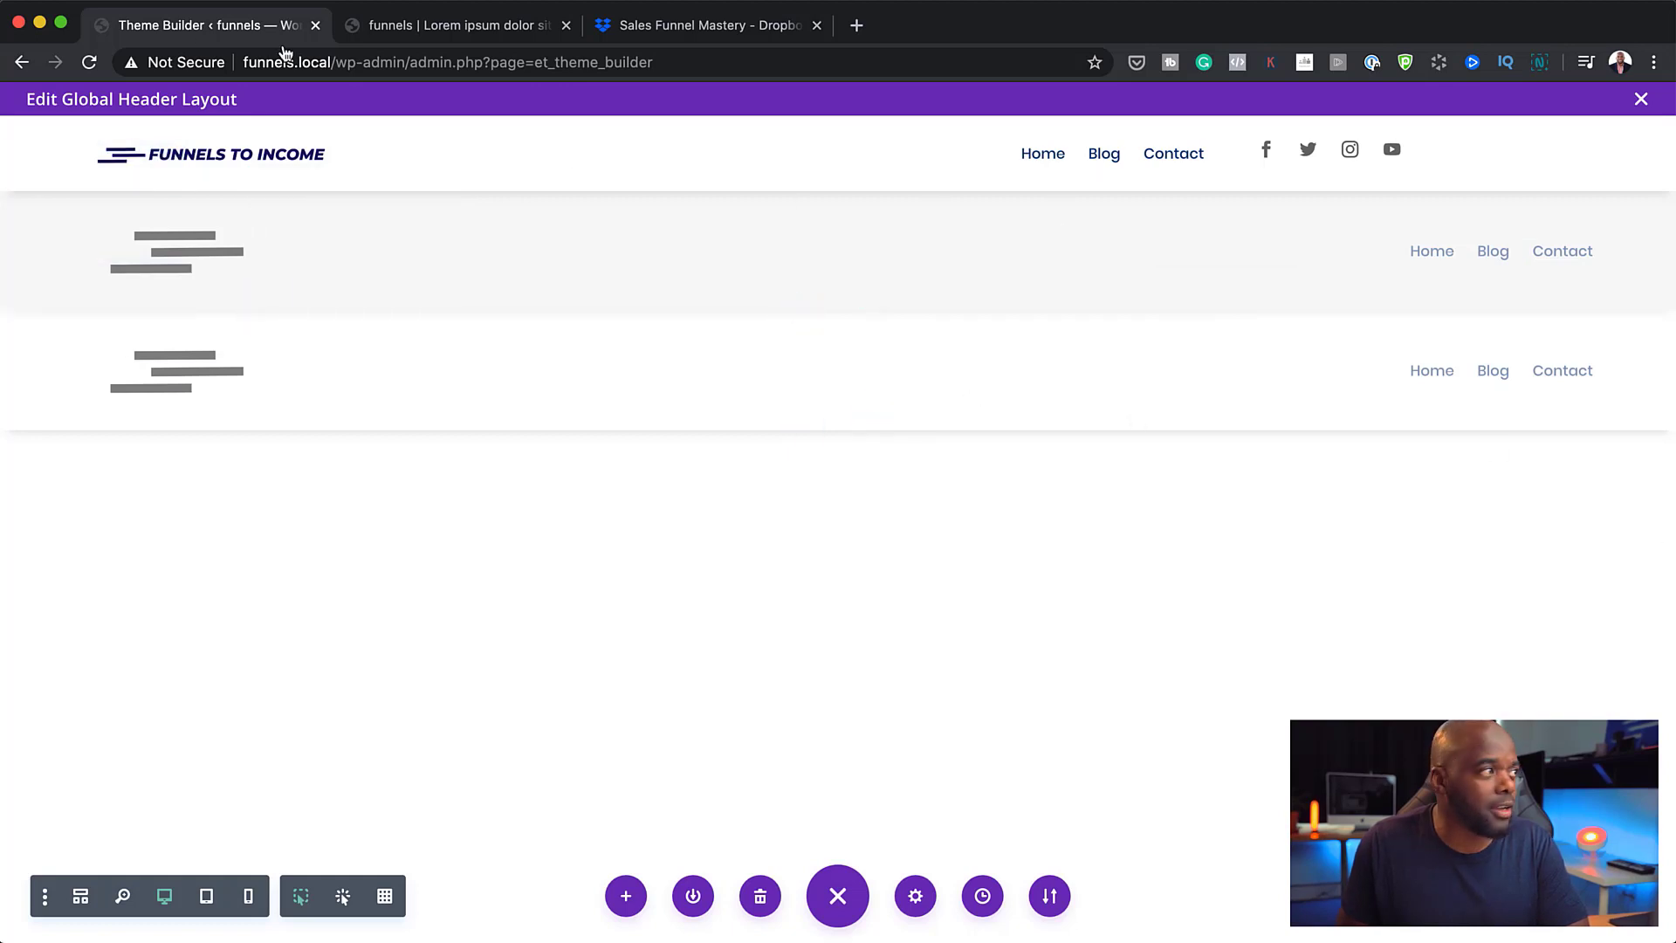
left_click(1641, 102)
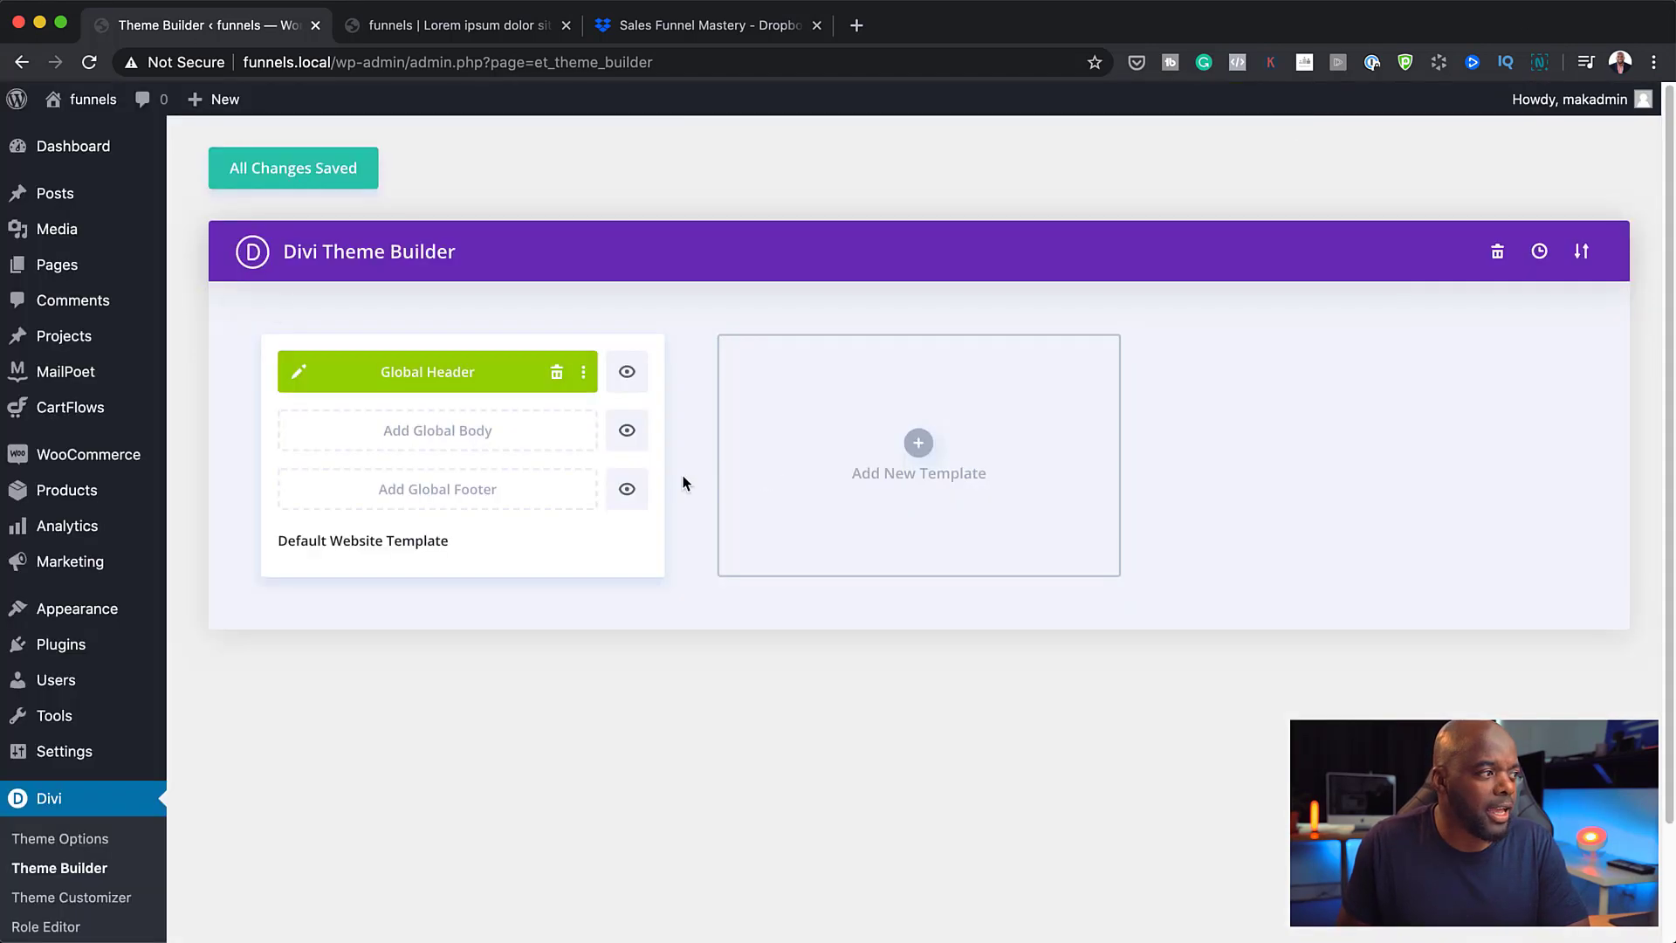